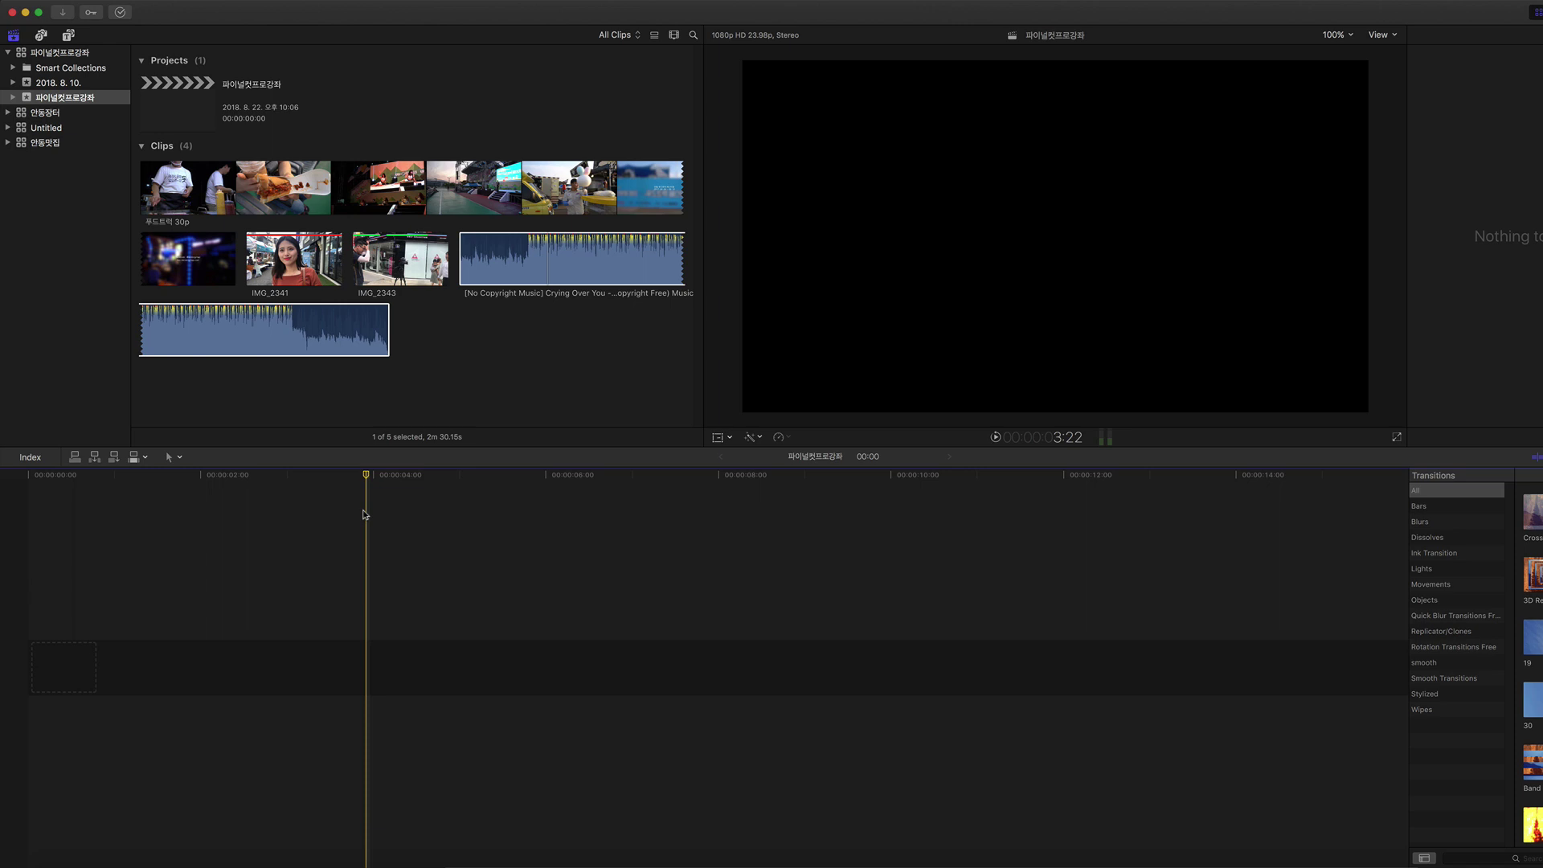
Insert a gap generator at the very start of the empty project timeline.
left_click(14, 543)
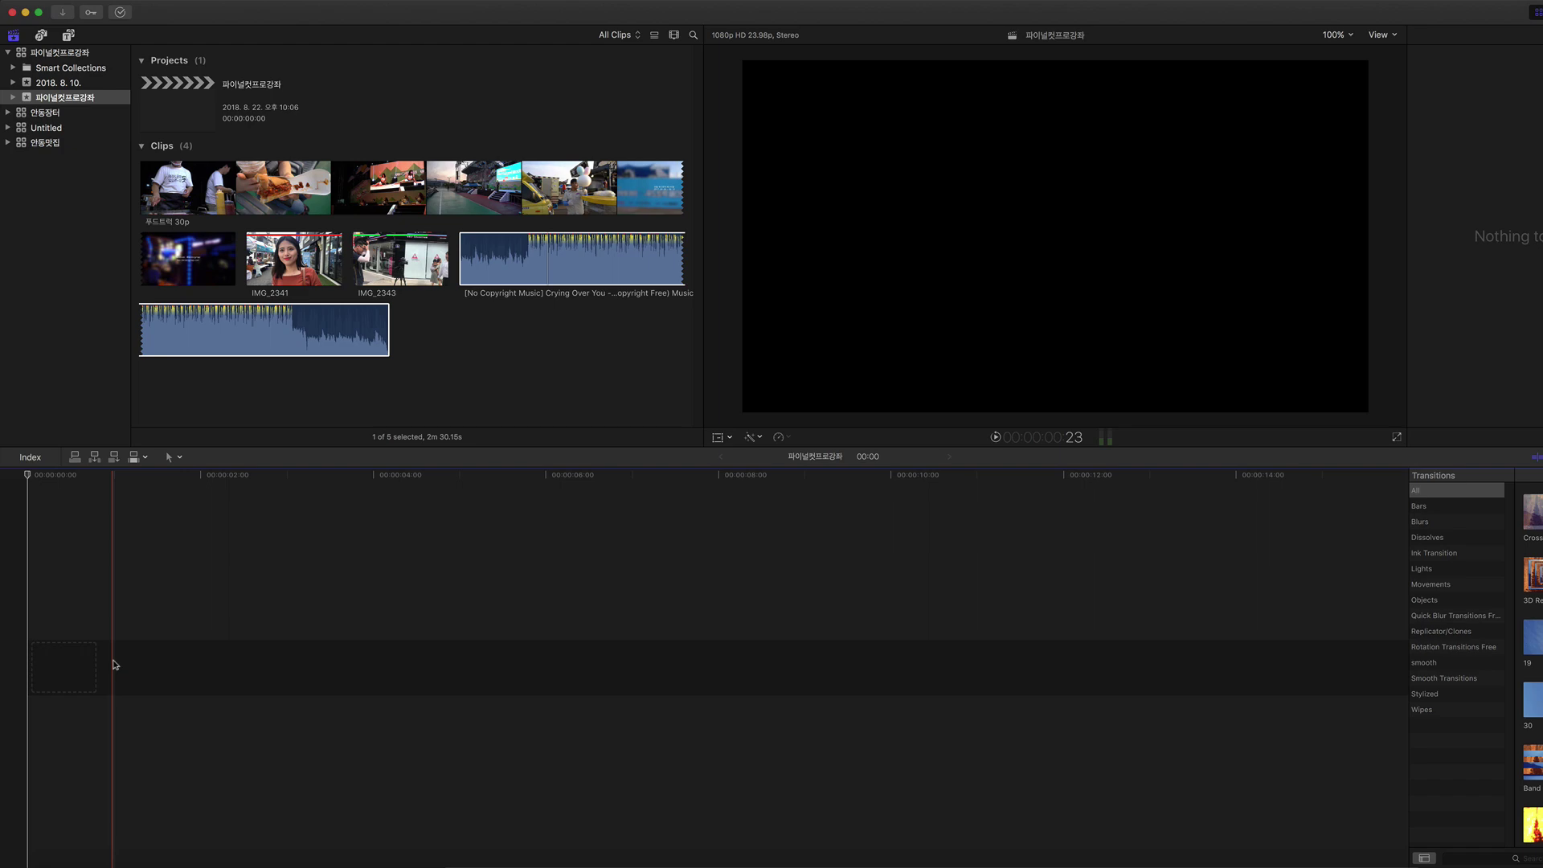
left_click(143, 6)
mouse_move(223, 450)
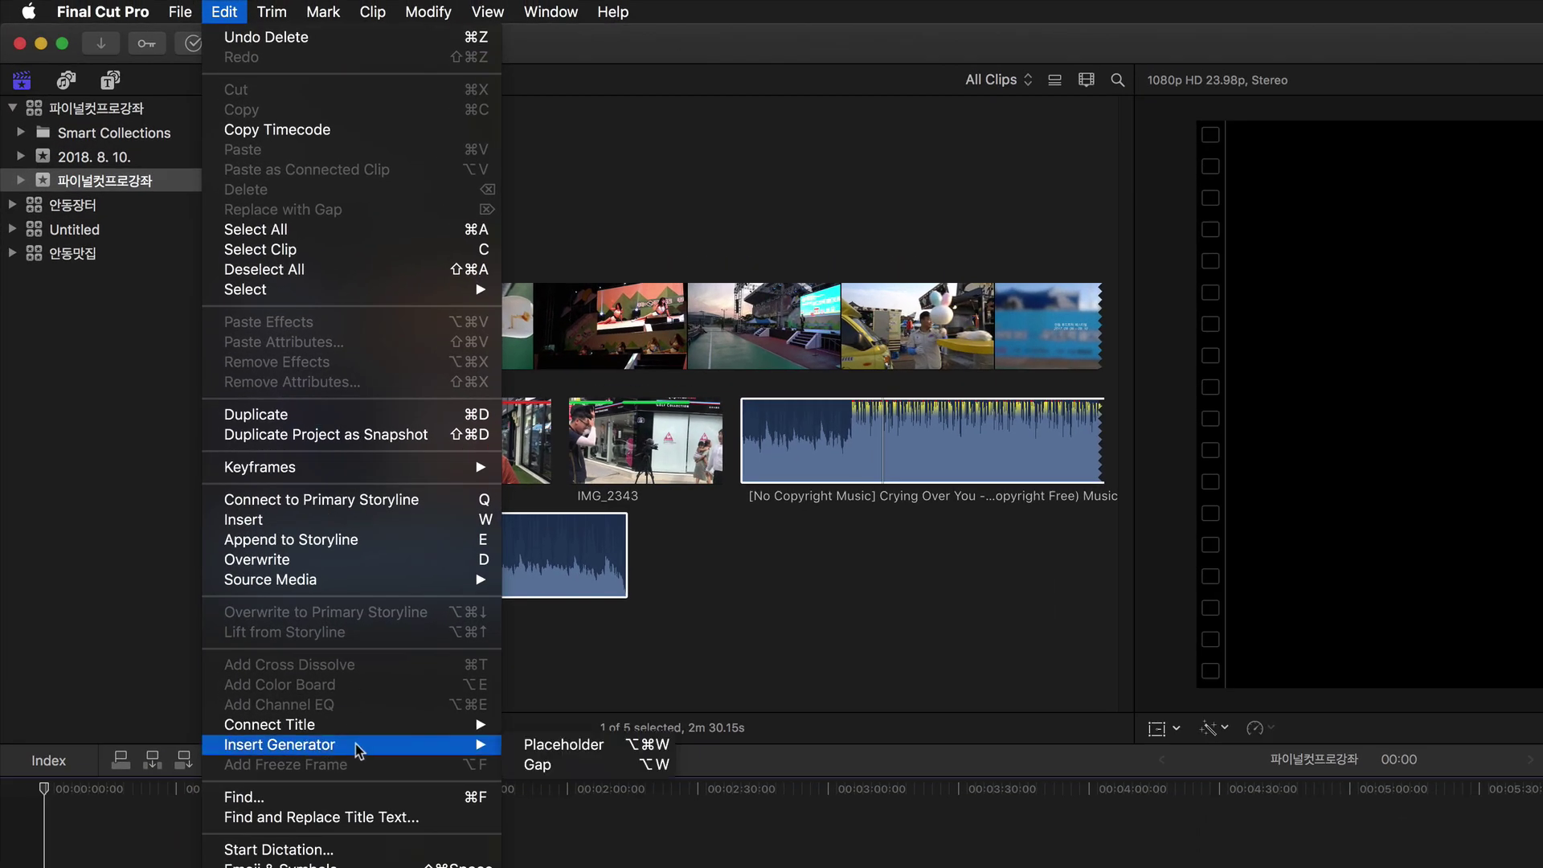
left_click(596, 765)
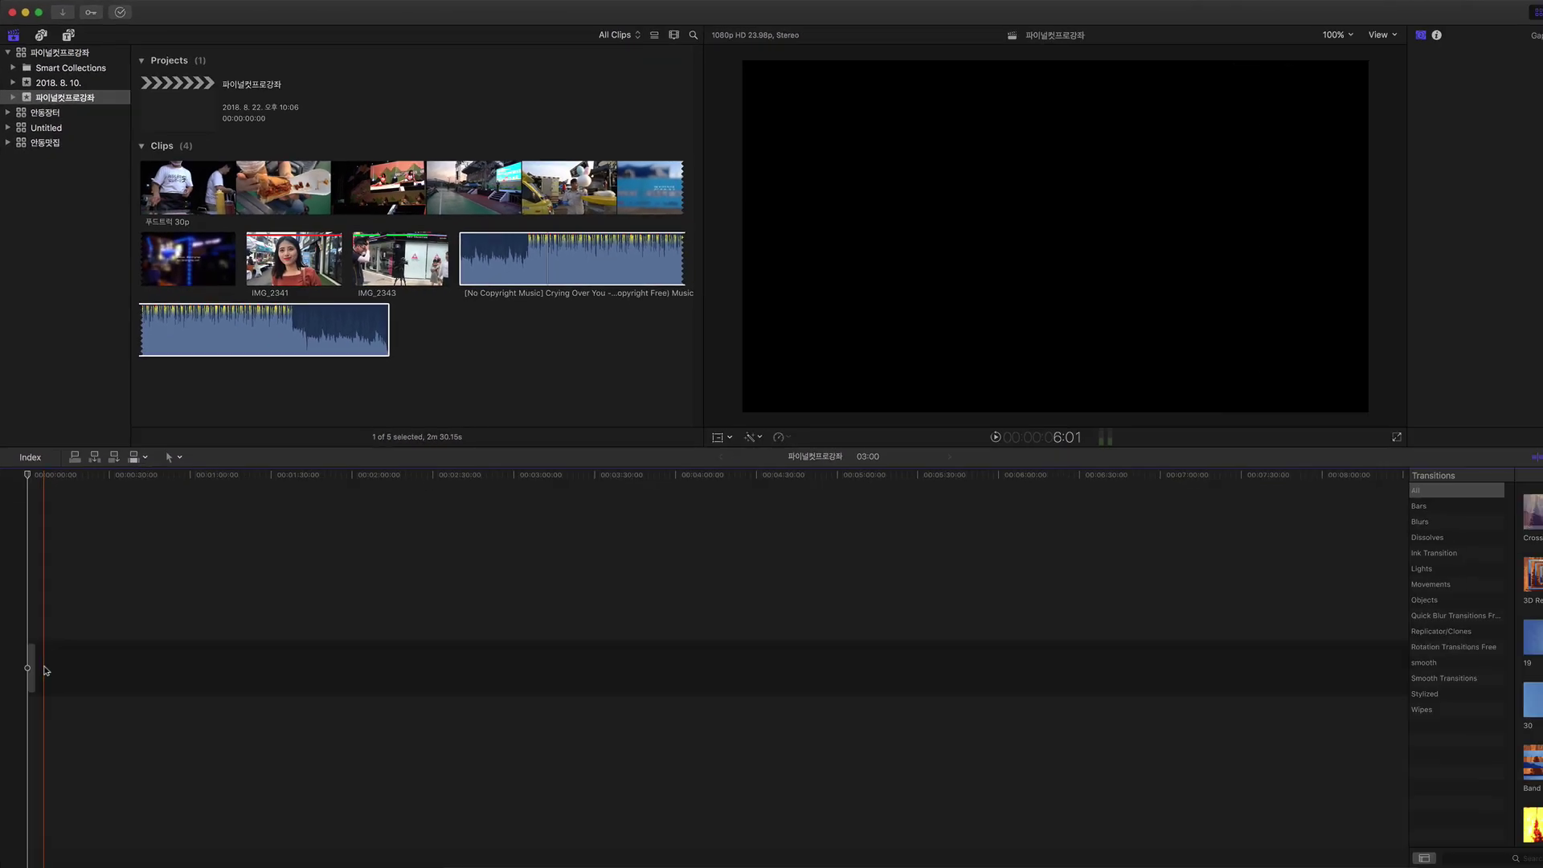
key("super+equal")
key("shift+super+equal")
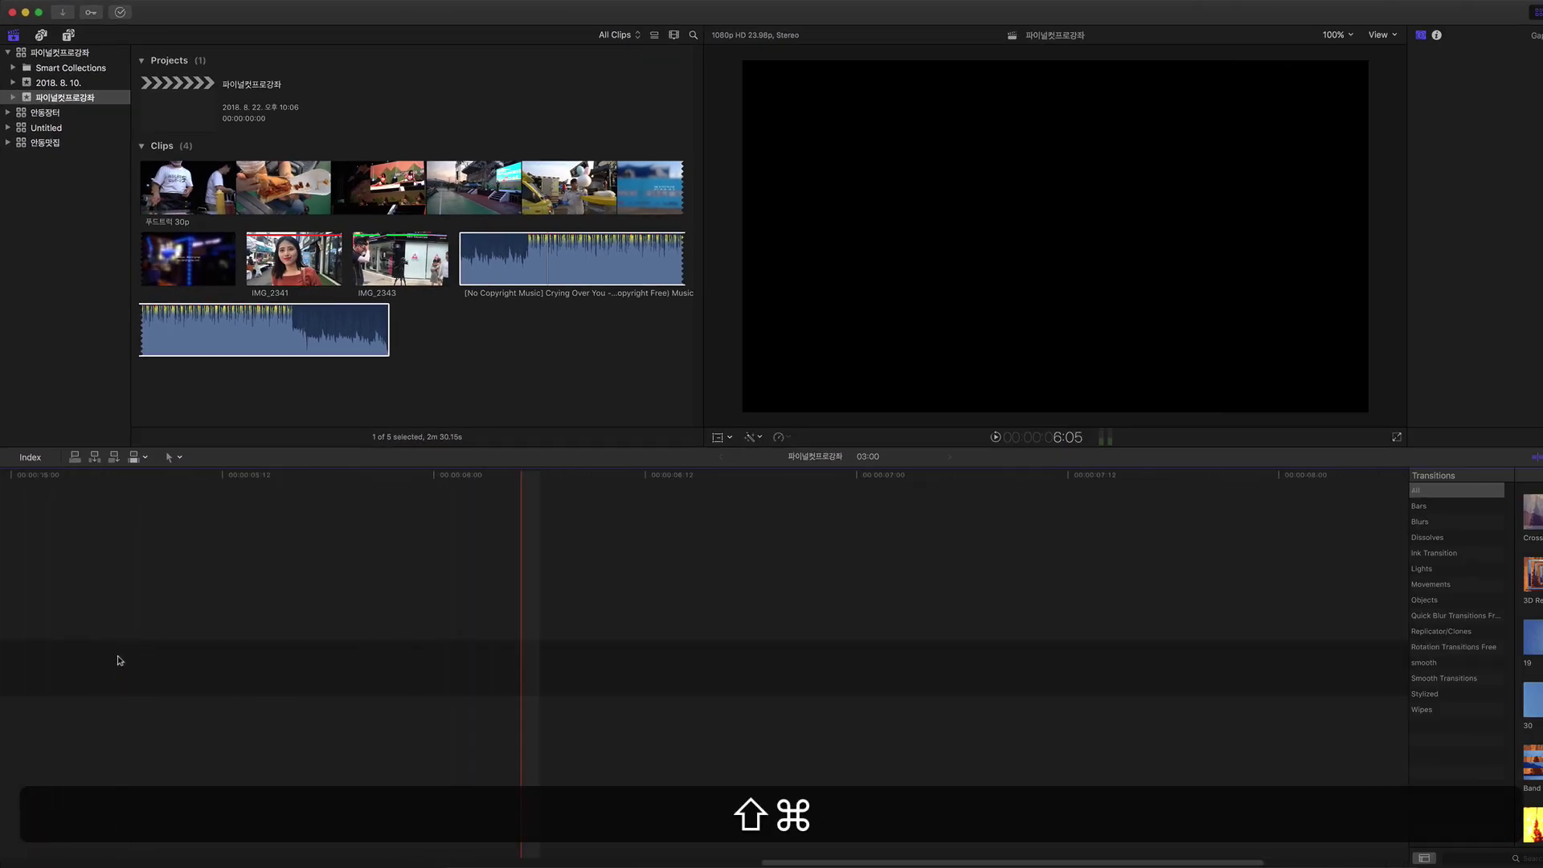
scroll(136, 672, "left", 15)
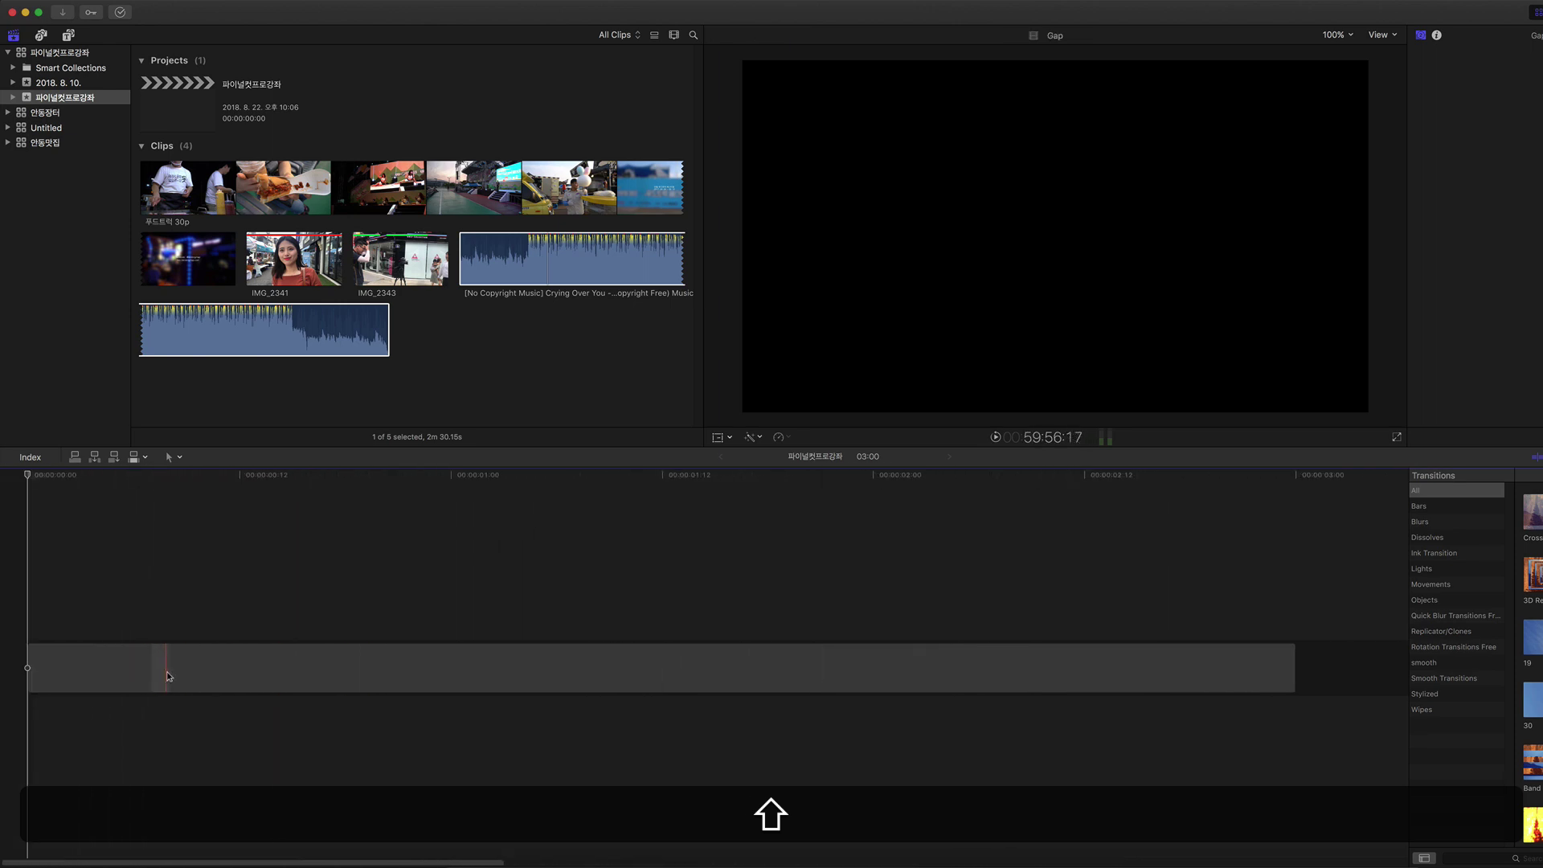
Connect the "Crying Over You" music clip beneath the gap, aligned with the start of the timeline.
left_click(268, 652)
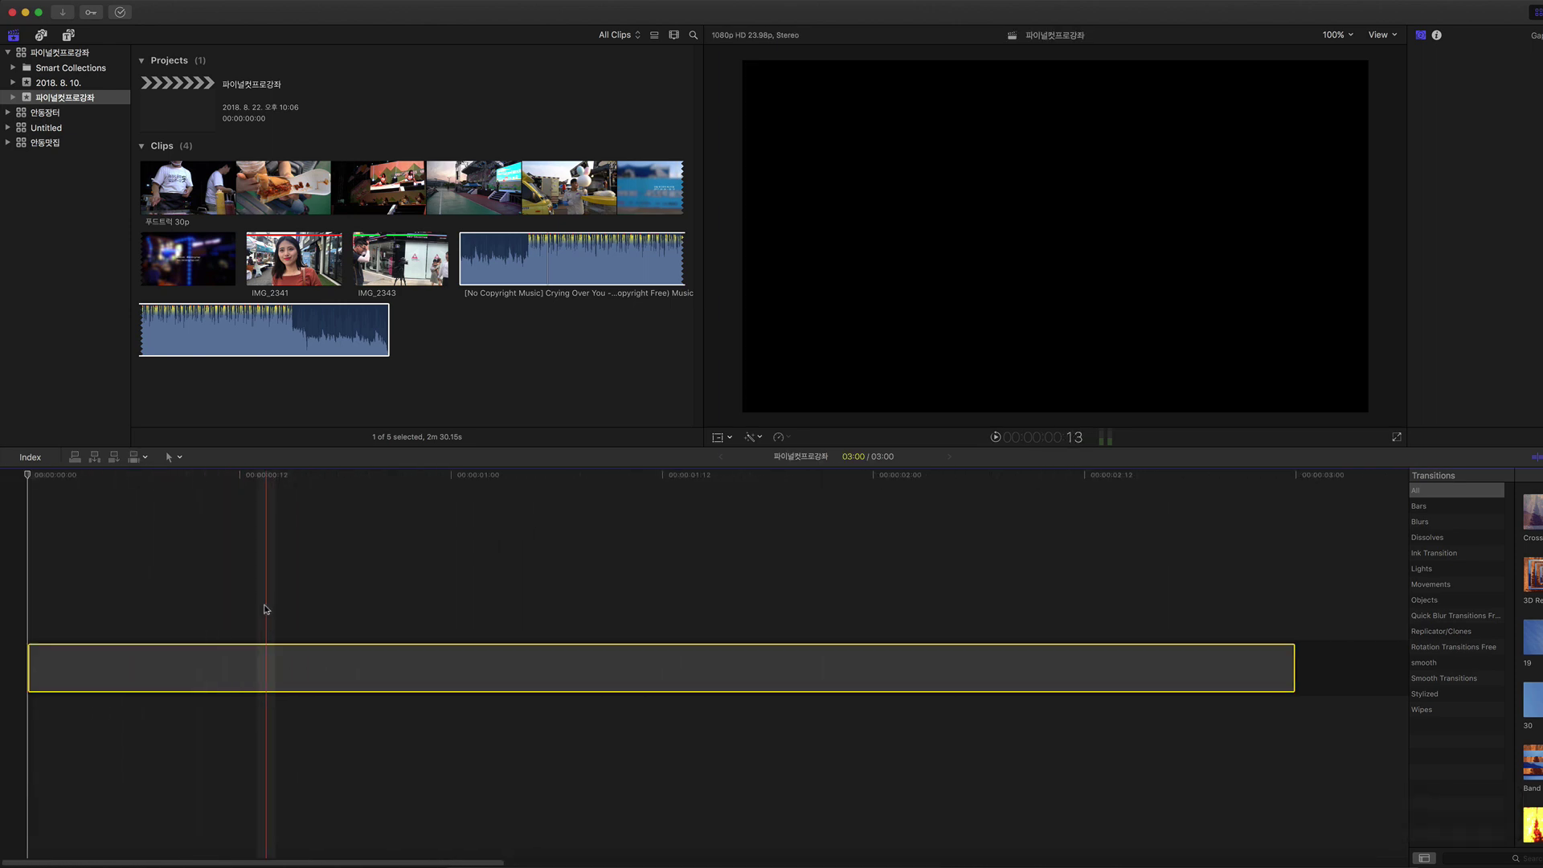
left_click(249, 619)
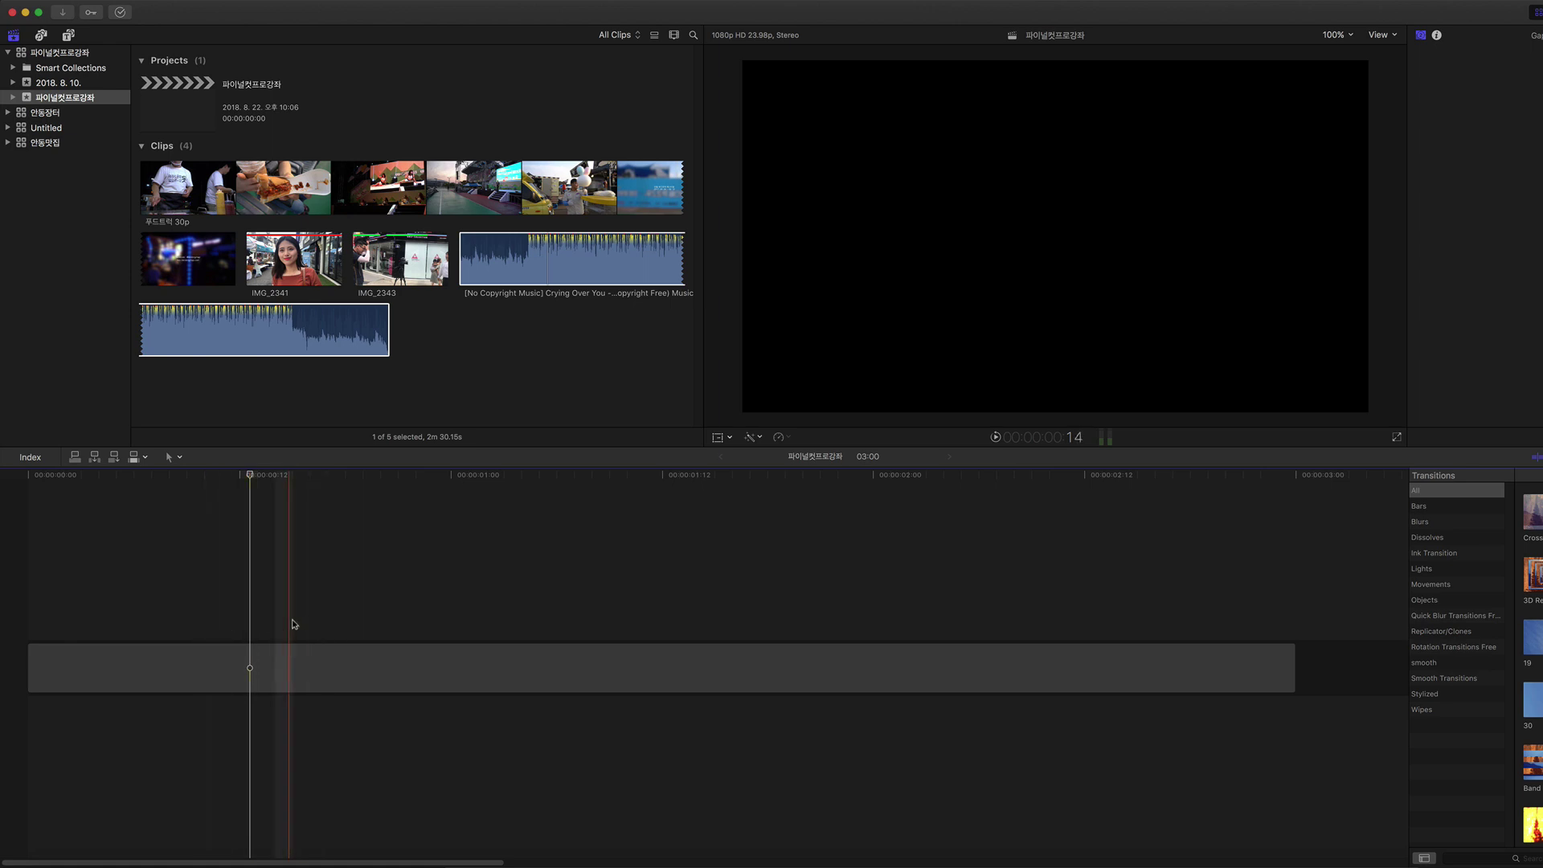
left_click(283, 650)
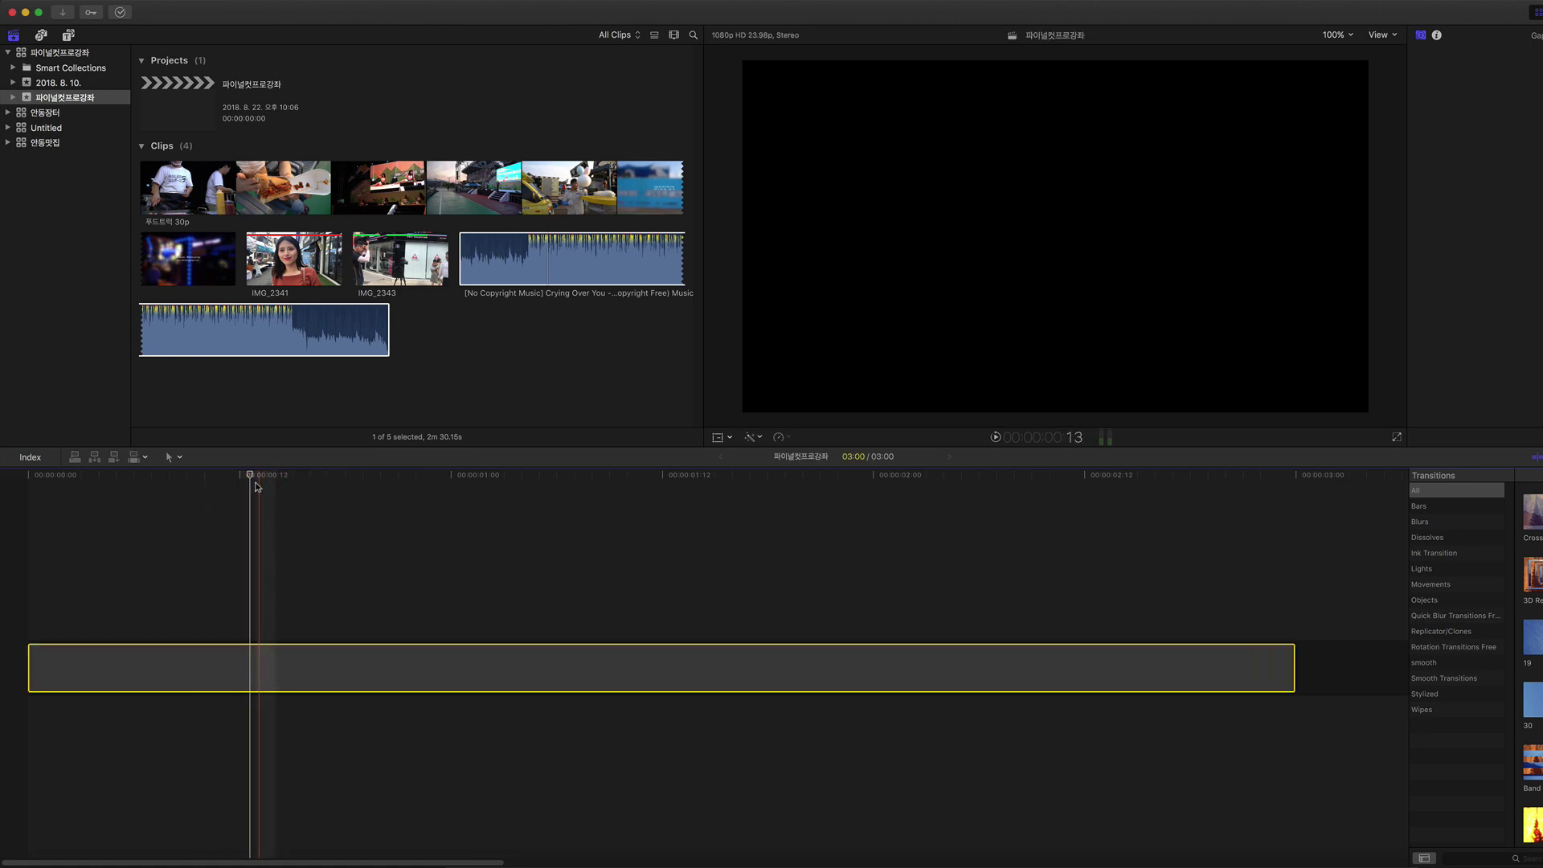
key("Home")
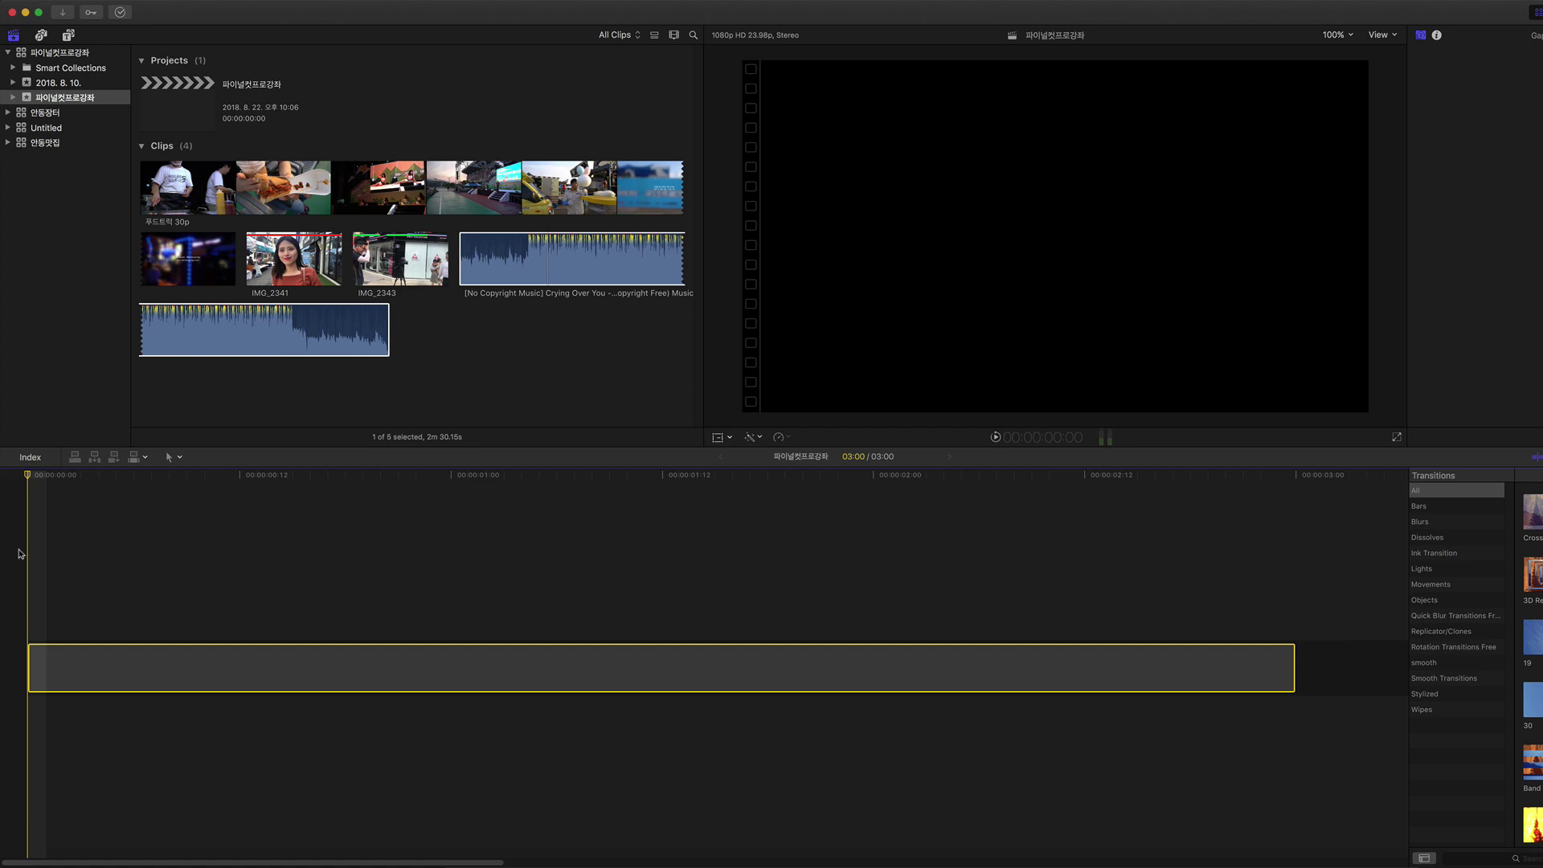
left_click(526, 266)
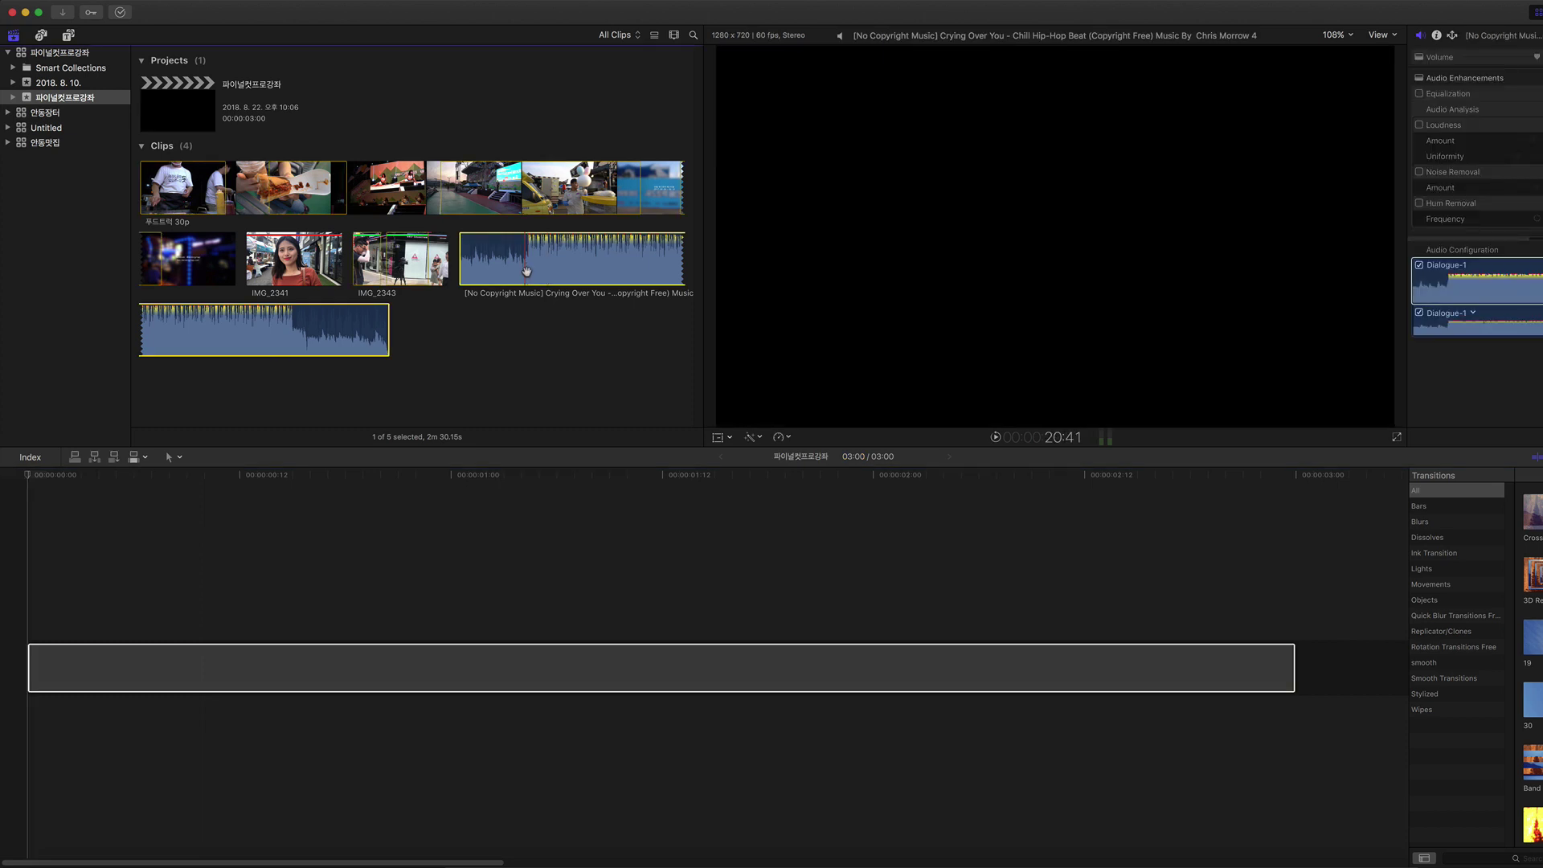
left_click_drag(530, 270, 29, 724)
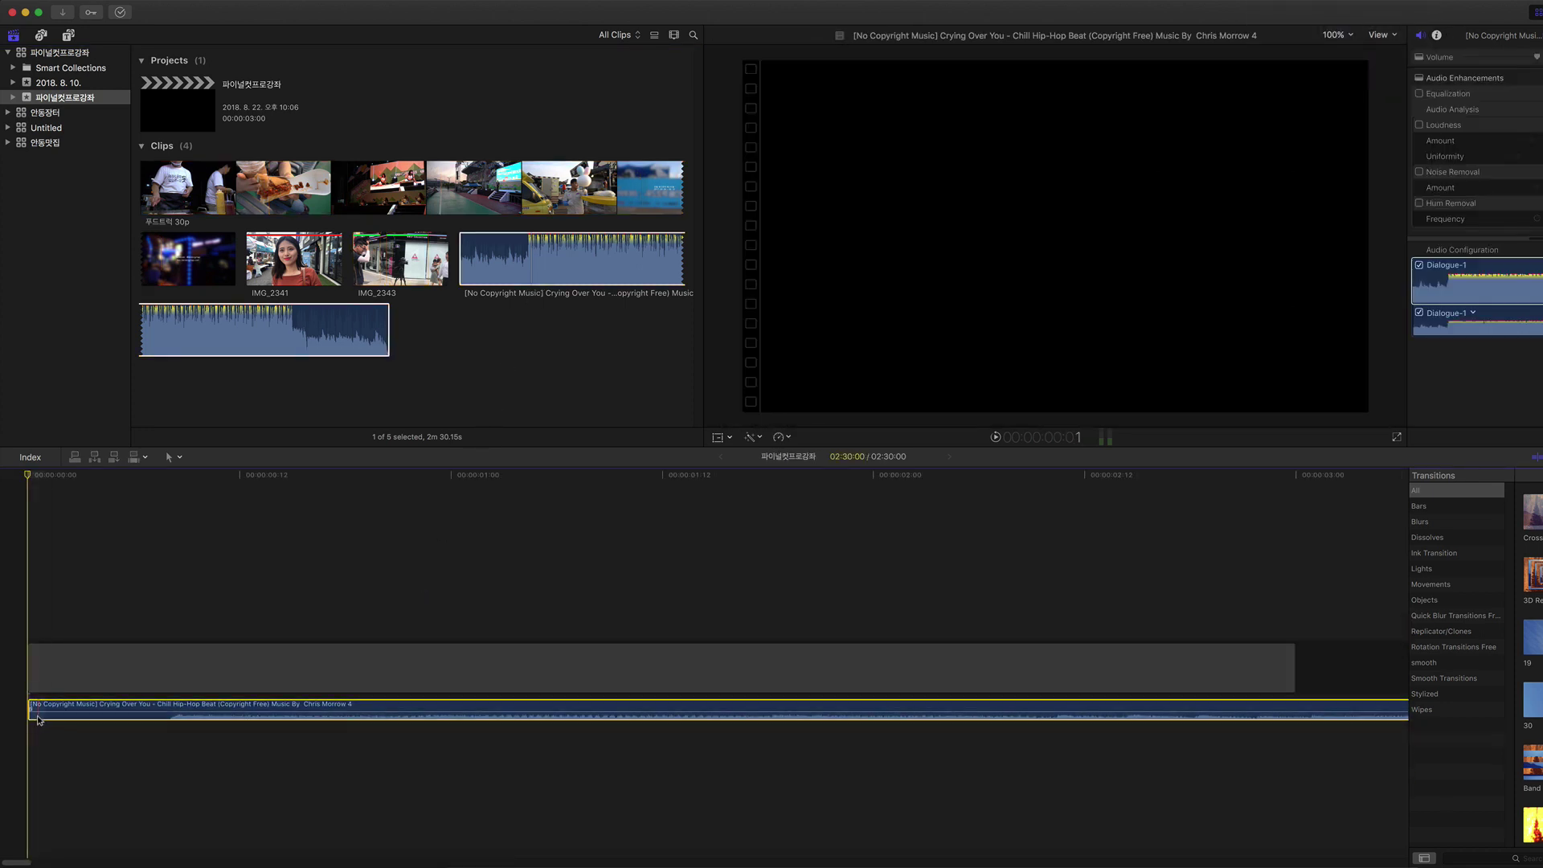
Trim off the music's quiet intro up to about 21:09 and move the remaining clip to the start of the timeline.
key("super+minus")
key("super+minus")
key("super+minus")
left_click(804, 582)
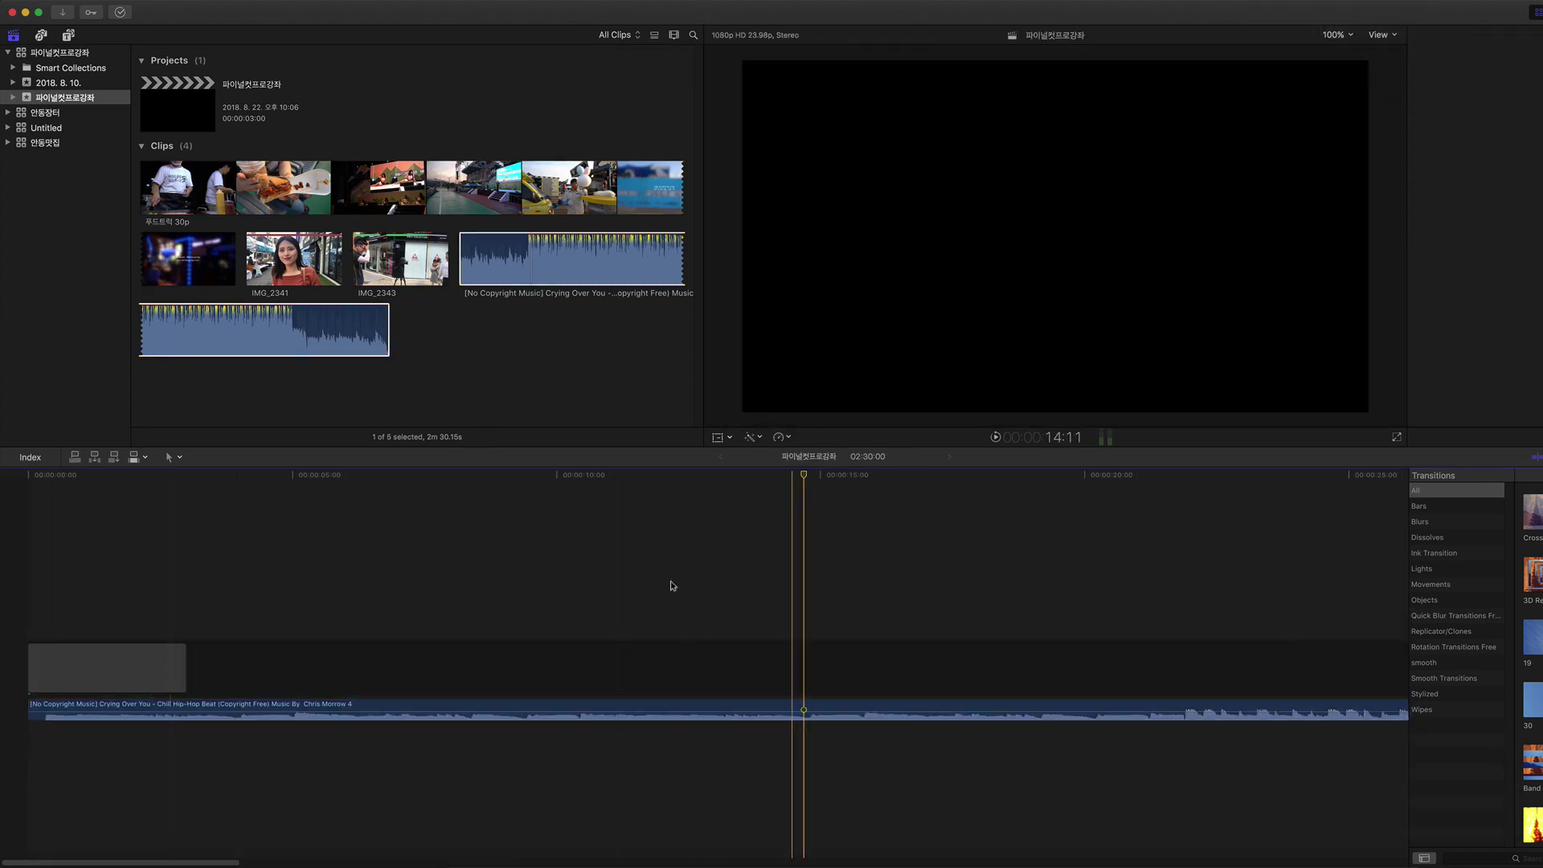
left_click(258, 705)
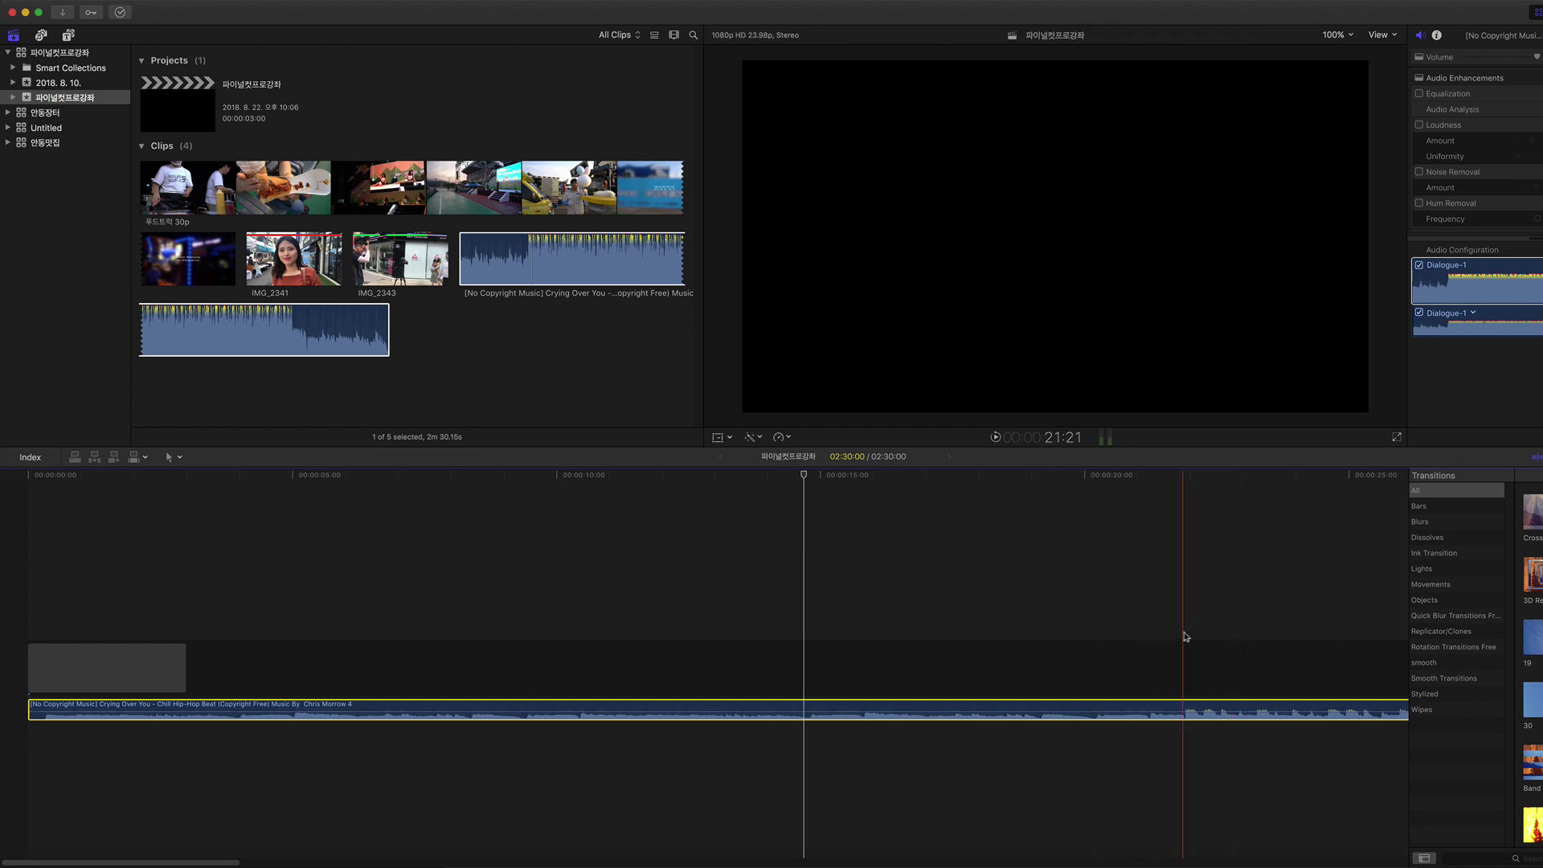
left_click(1159, 709)
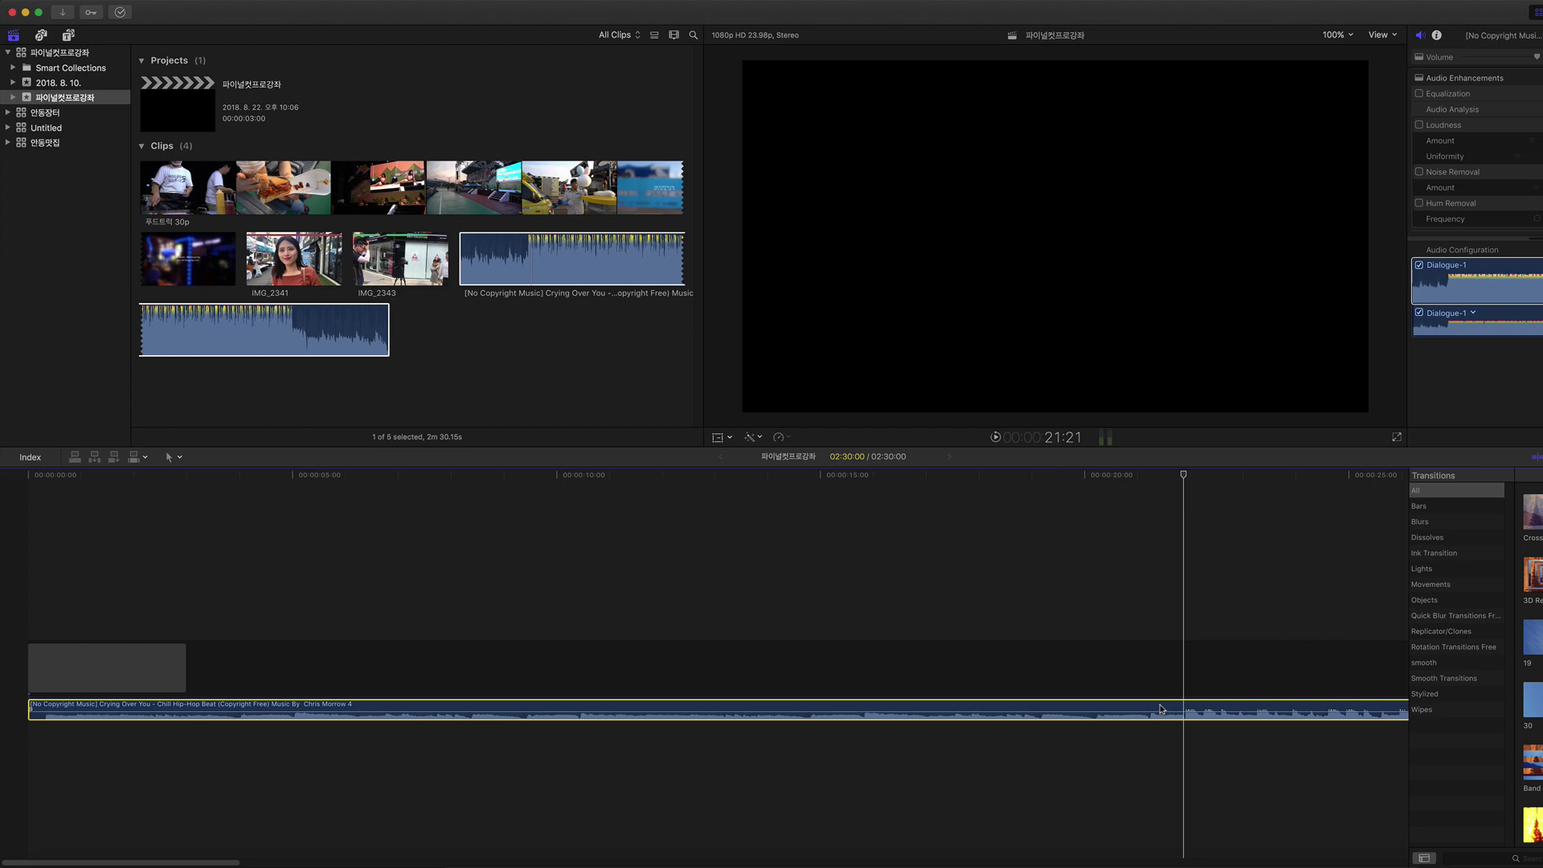
left_click(1158, 644)
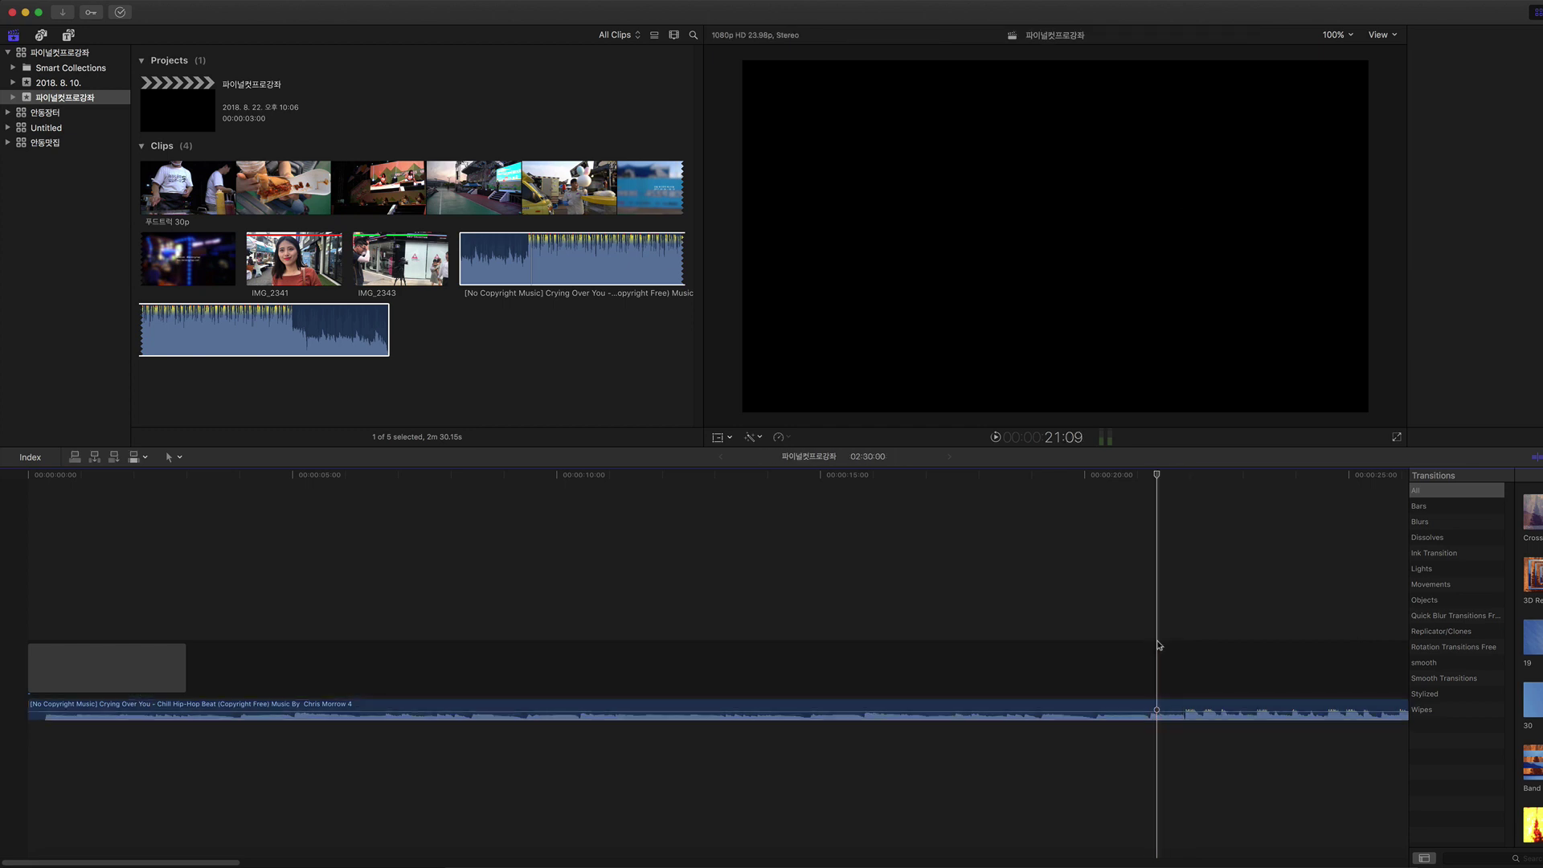
key("space")
key("space")
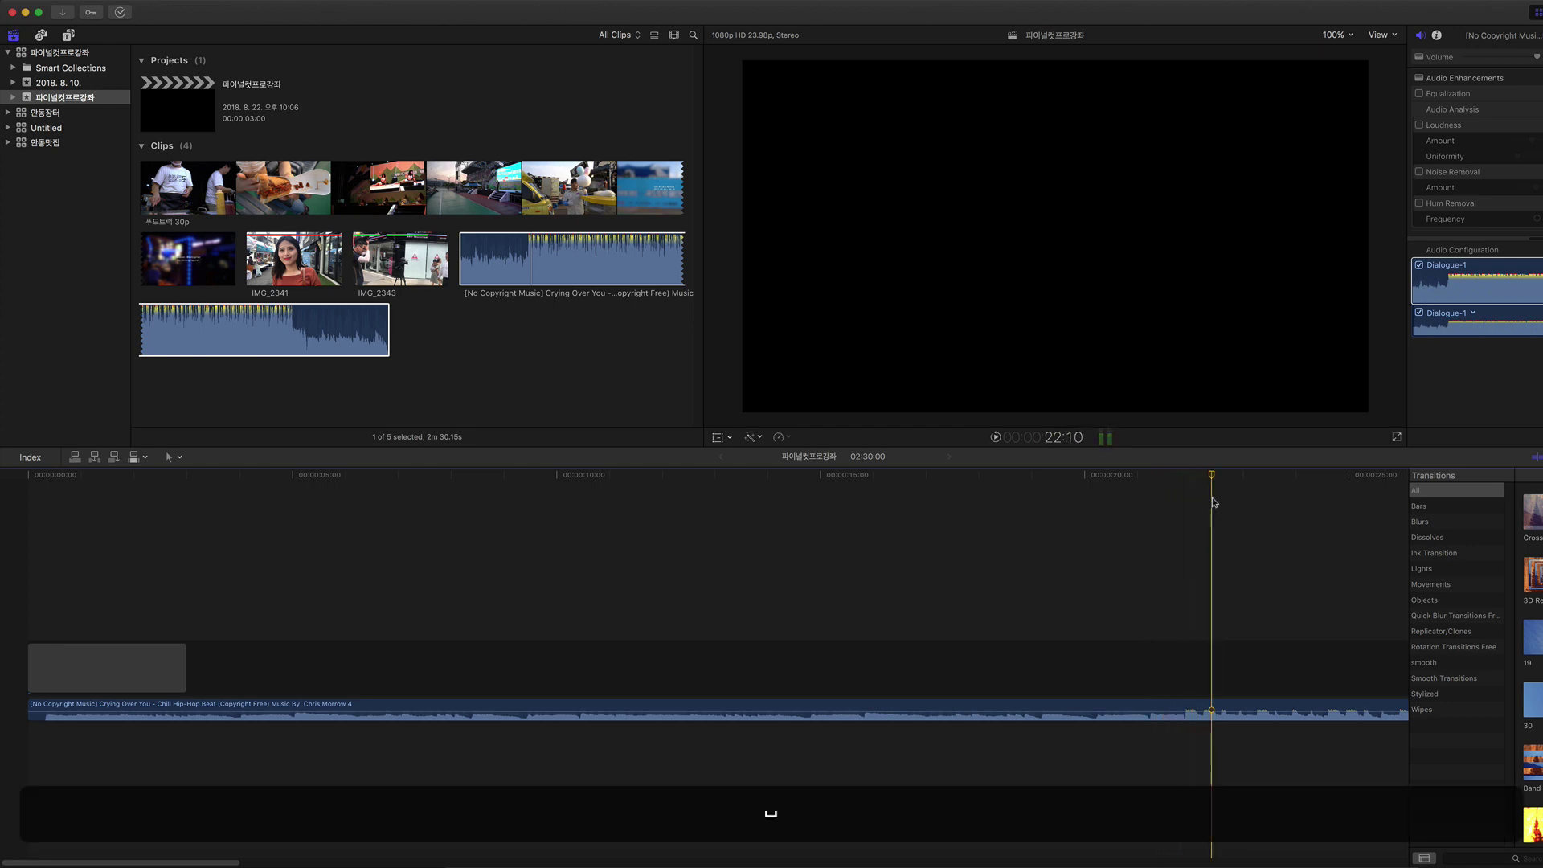
left_click_drag(1211, 475, 1155, 486)
left_click_drag(1151, 711, 32, 723)
Extend the gap clip above the music to a duration of 02:30:00.
left_click(1195, 672)
key("super+minus")
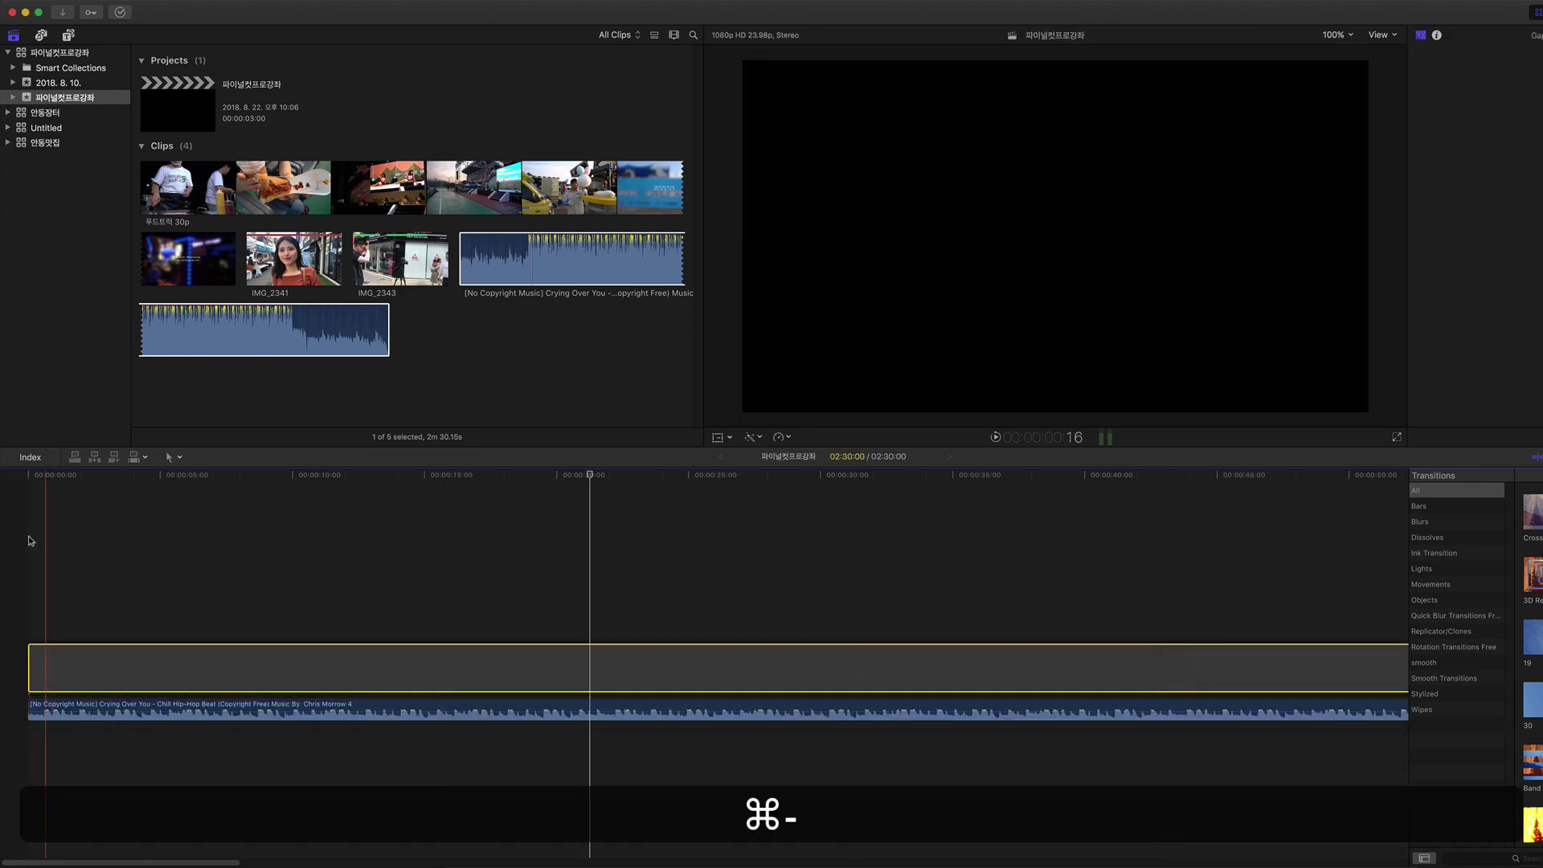
left_click(12, 542)
left_click(99, 672)
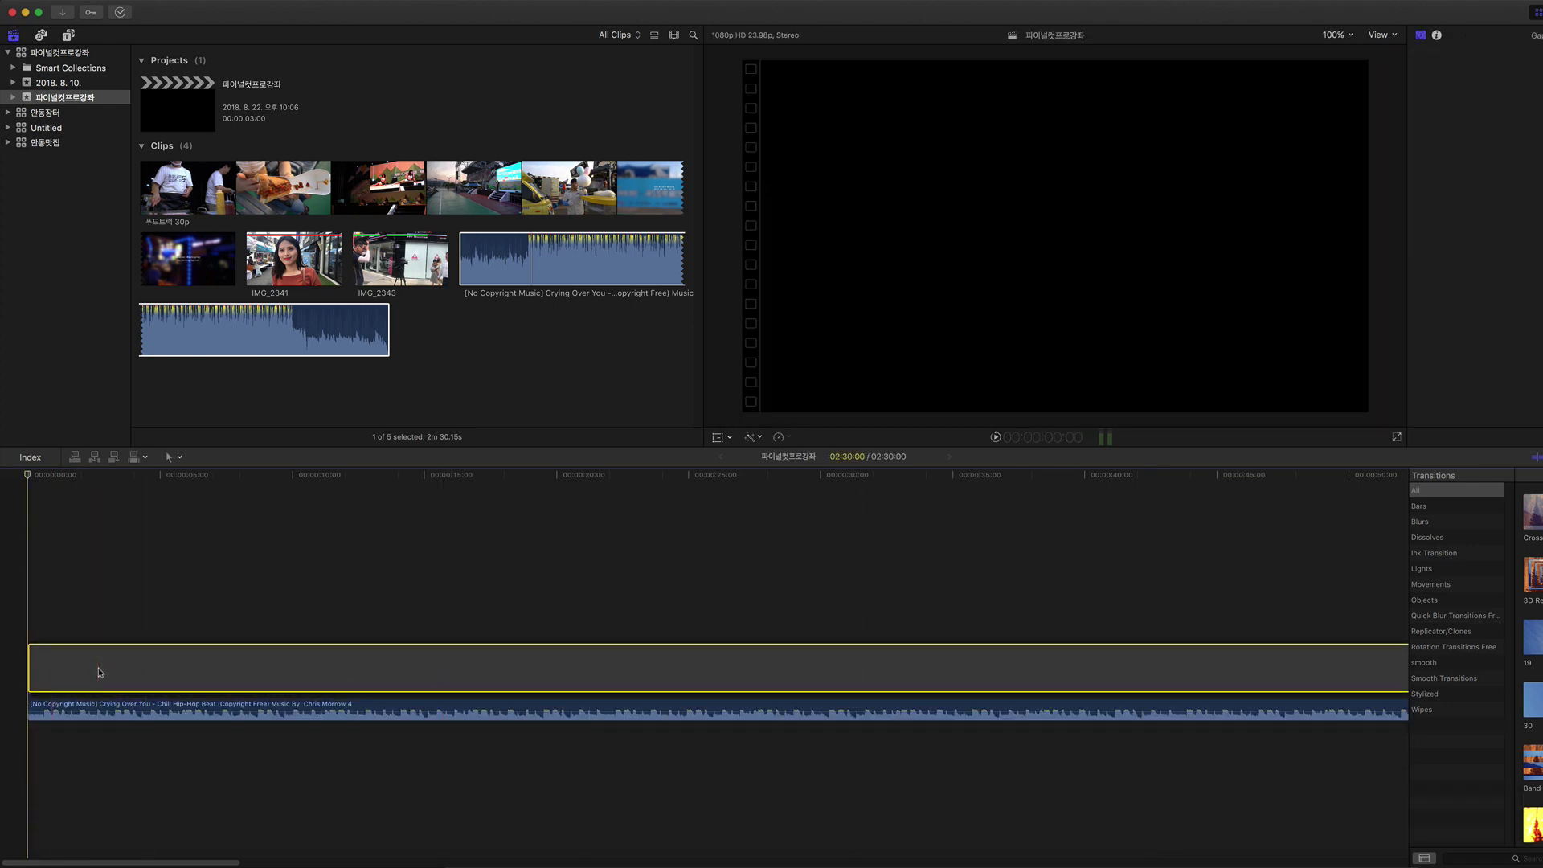
left_click(85, 706)
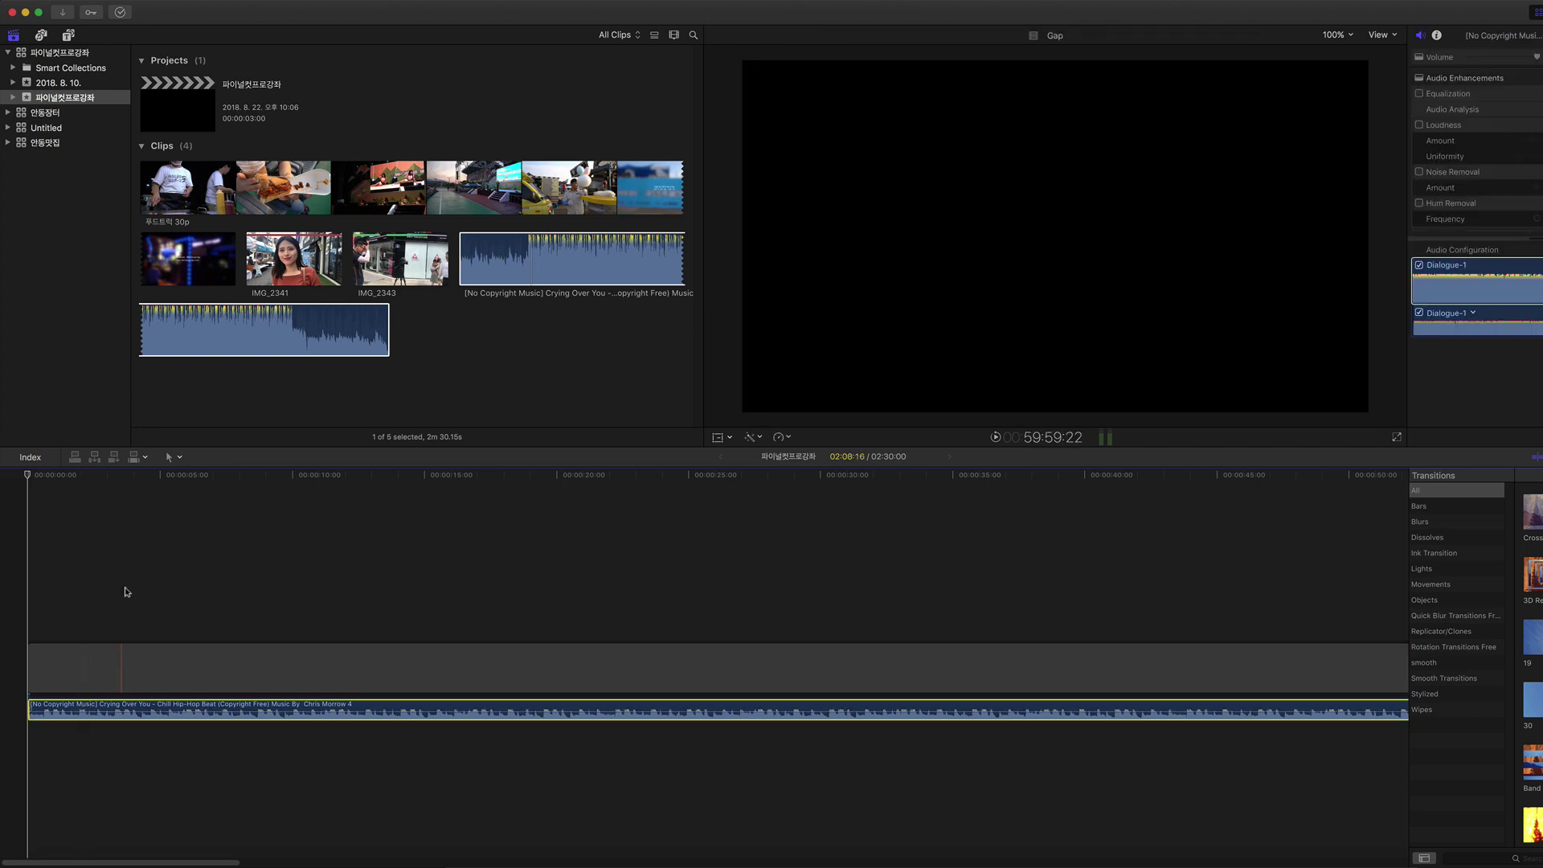
Position the playhead on the music's first strong beat, at frame 15.
left_click(28, 591)
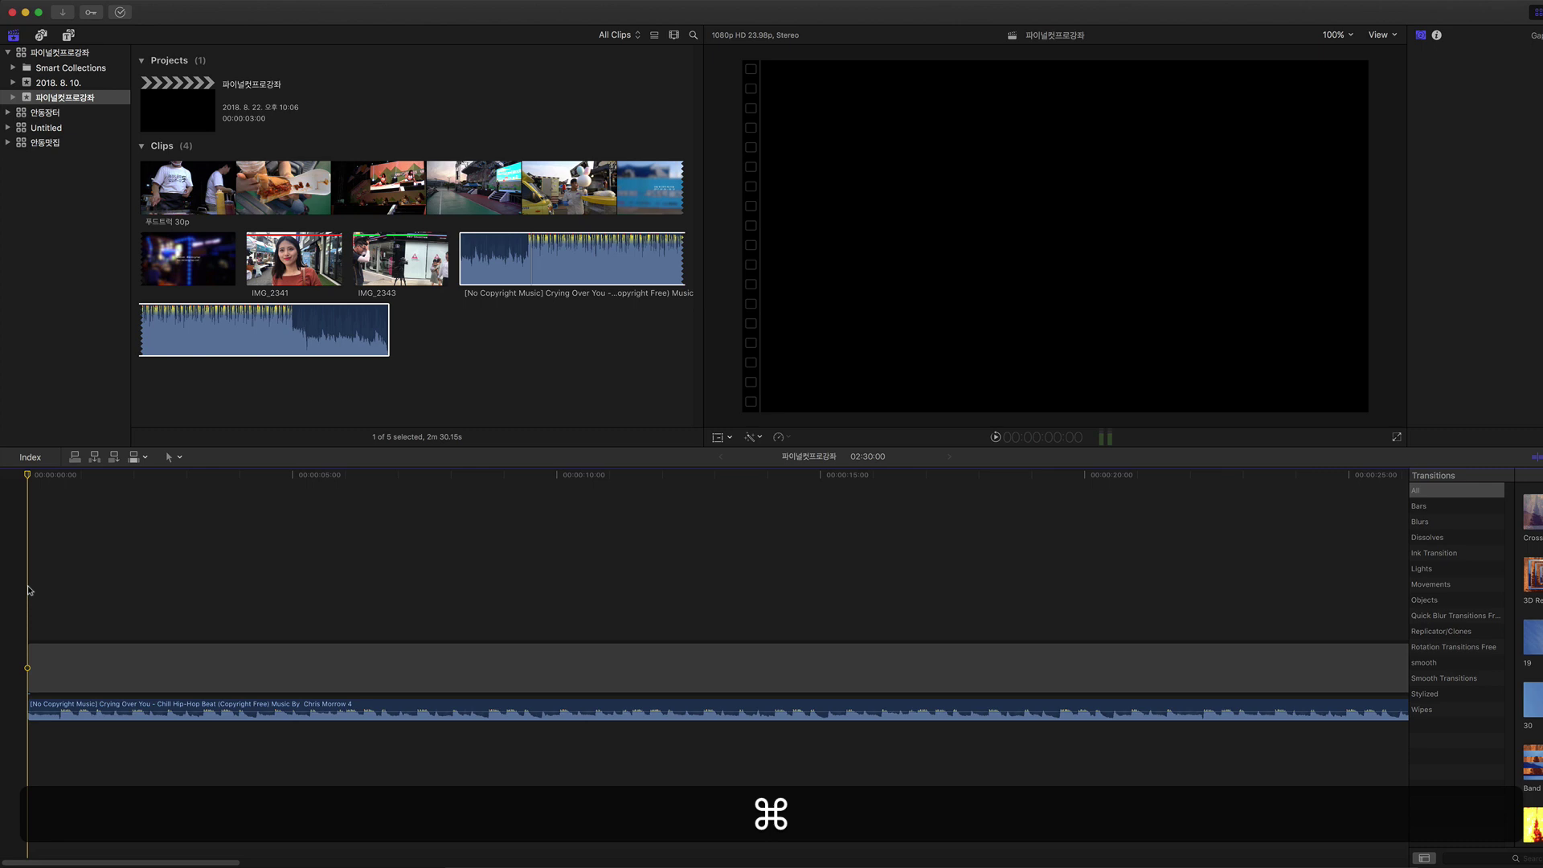
key("super+equal")
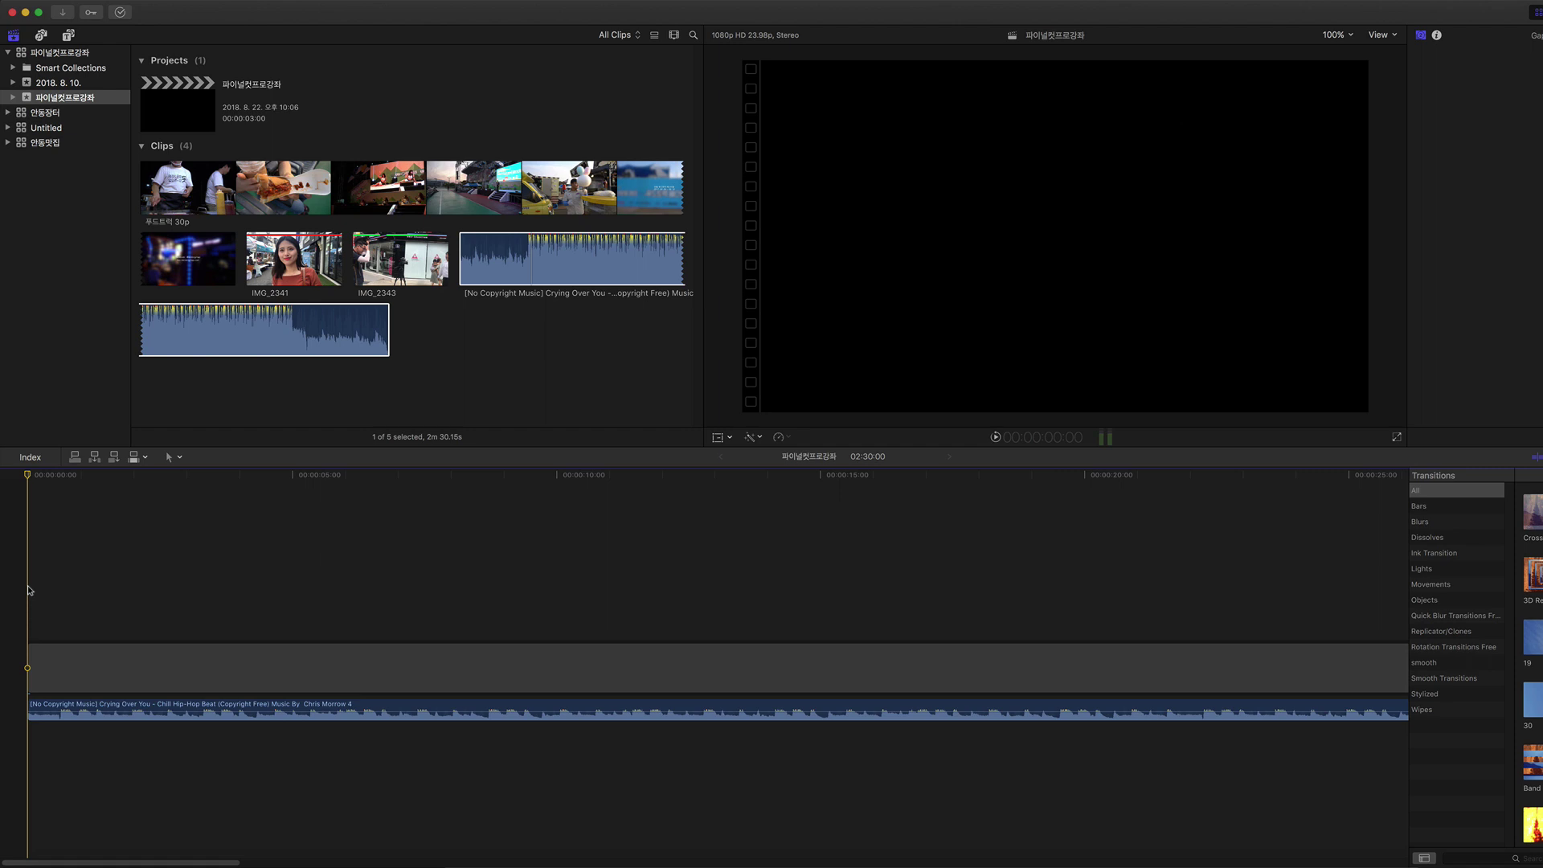
left_click(60, 614)
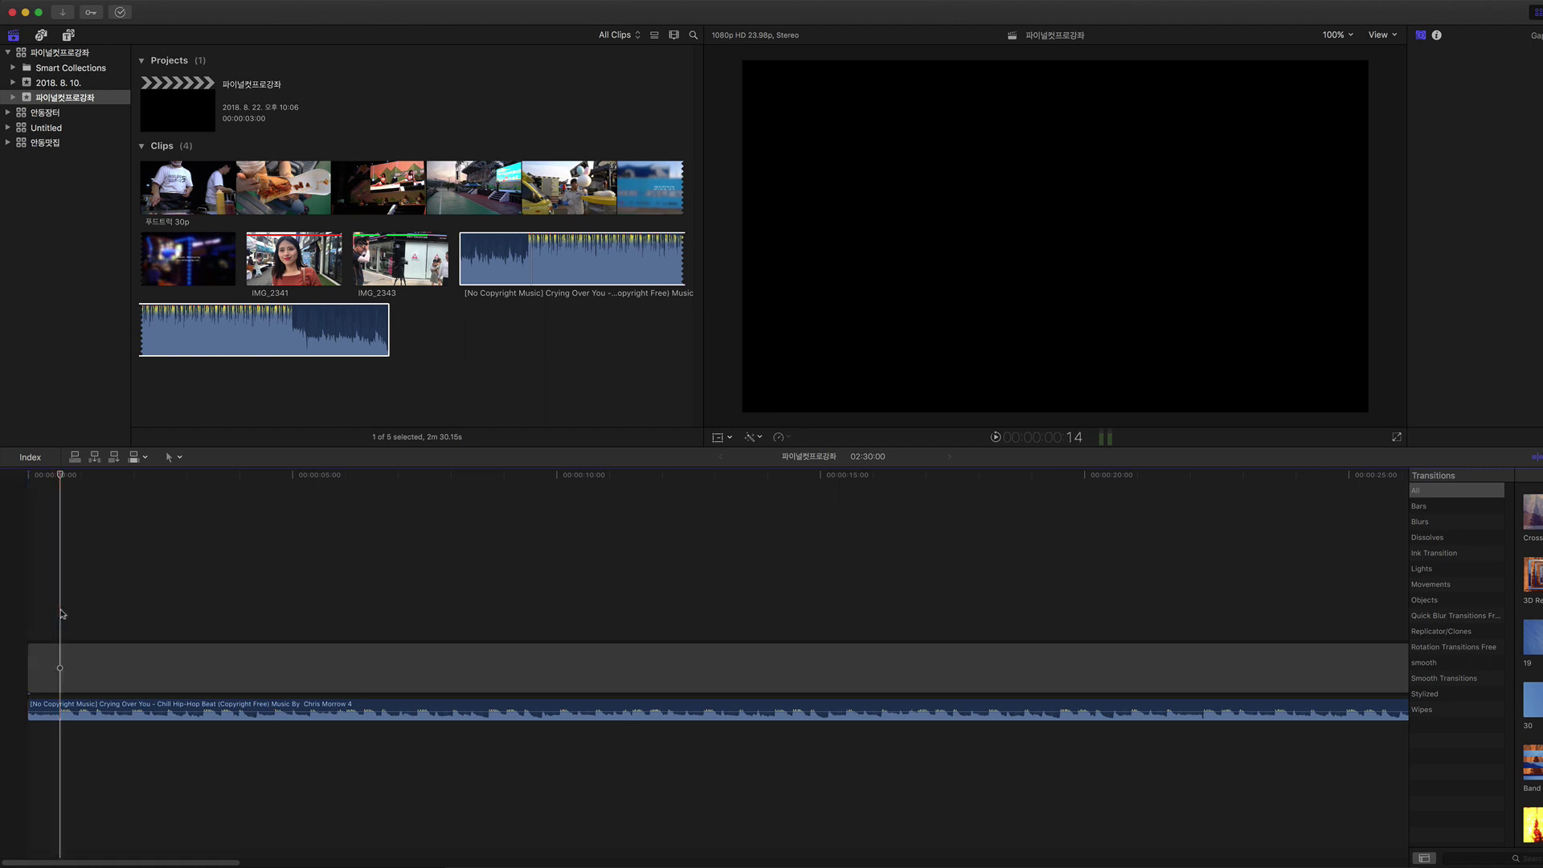
key("Up")
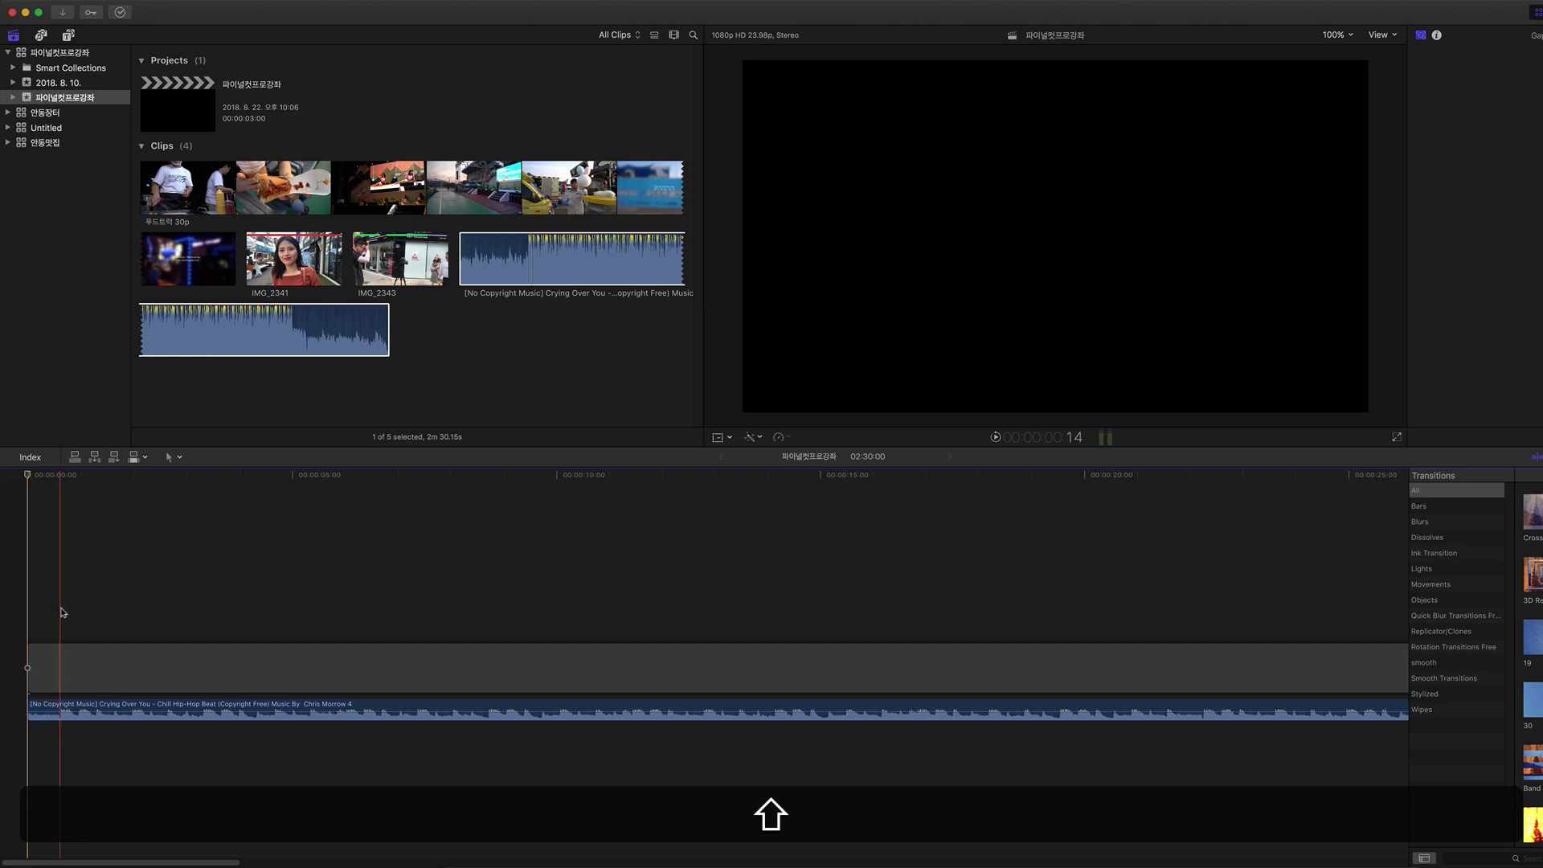
left_click(62, 652)
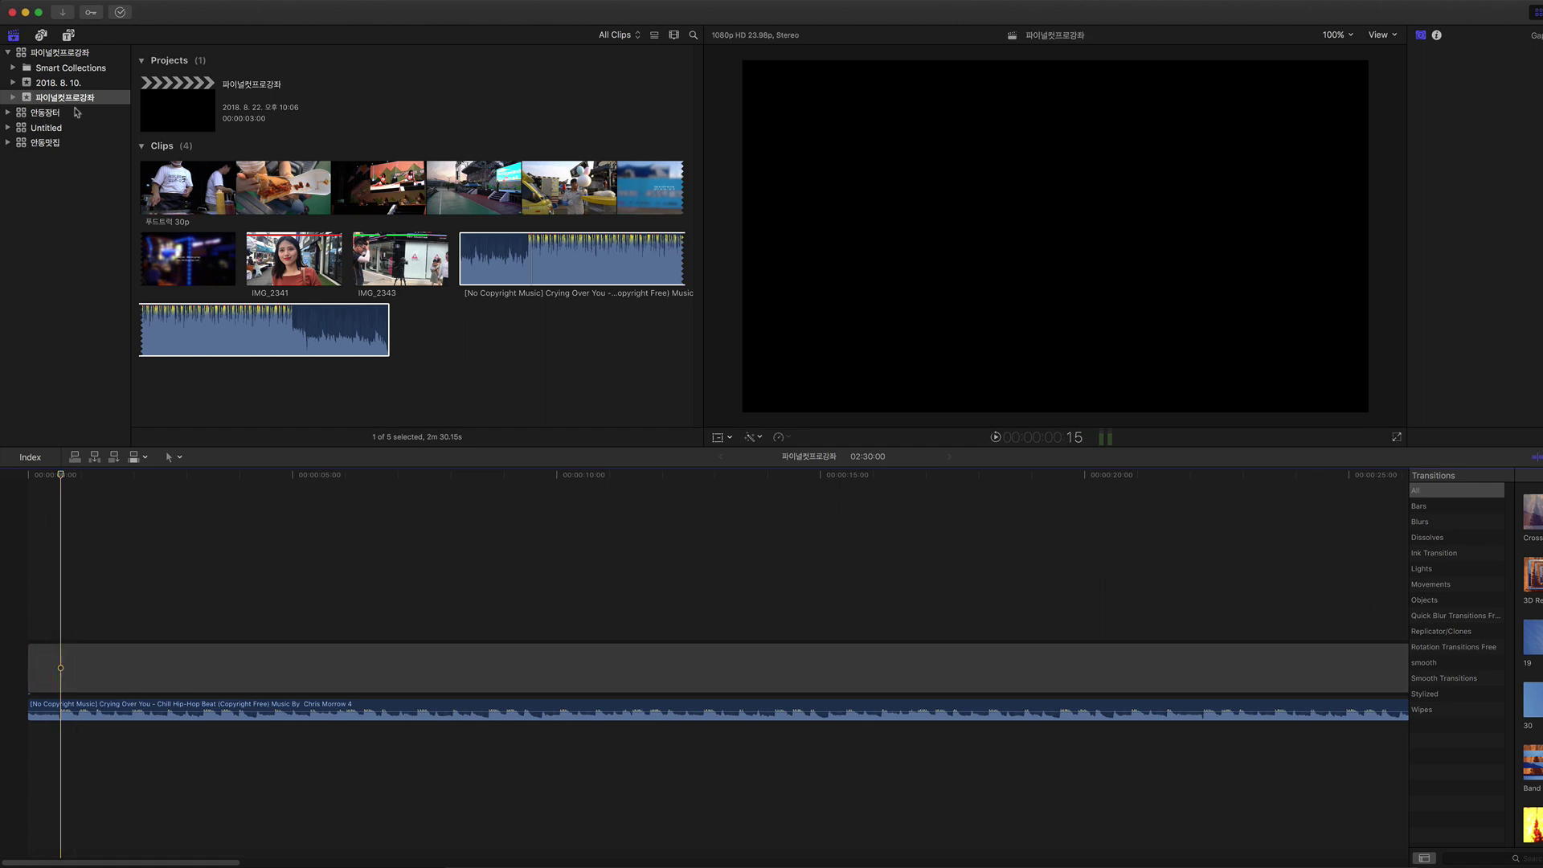
Connect a Basic Title above the start of the gap, shorten it to end at frame 15, and play it back.
left_click(68, 34)
scroll(321, 260, "up", 2)
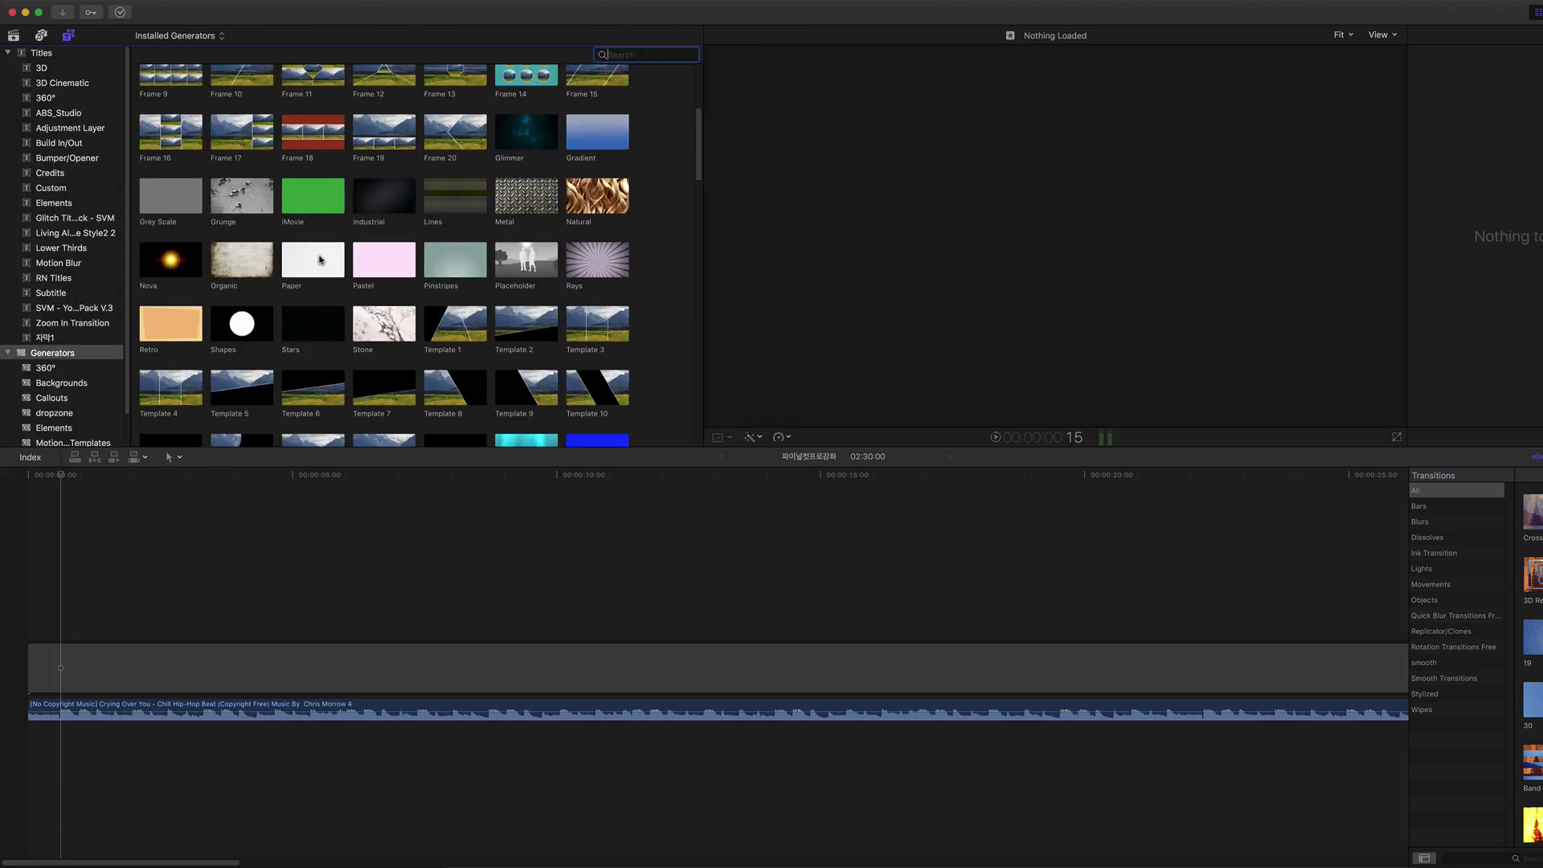
scroll(320, 260, "up", 3)
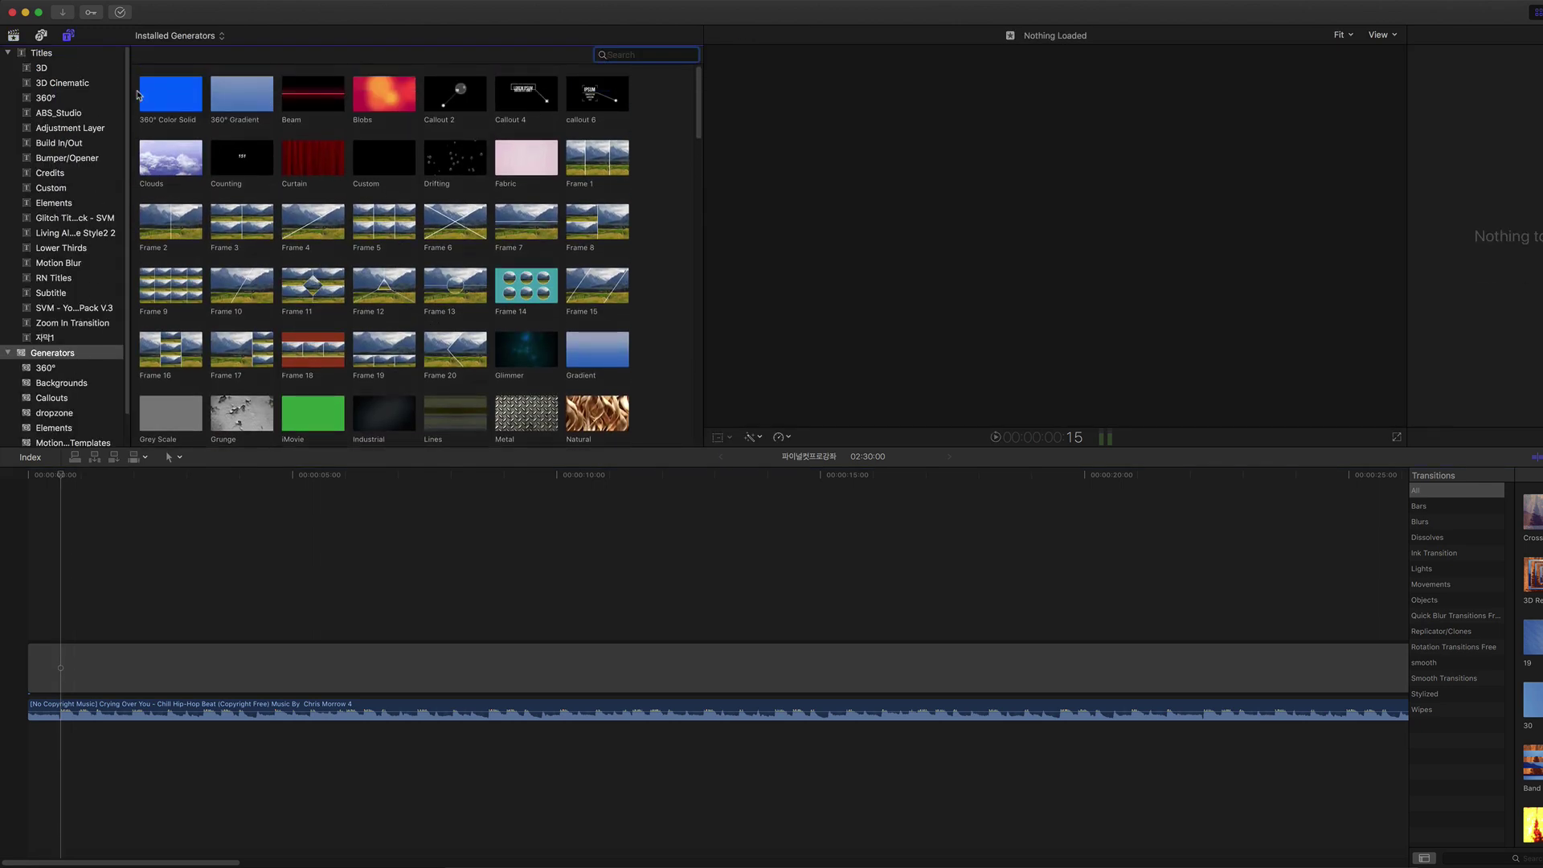
left_click(90, 54)
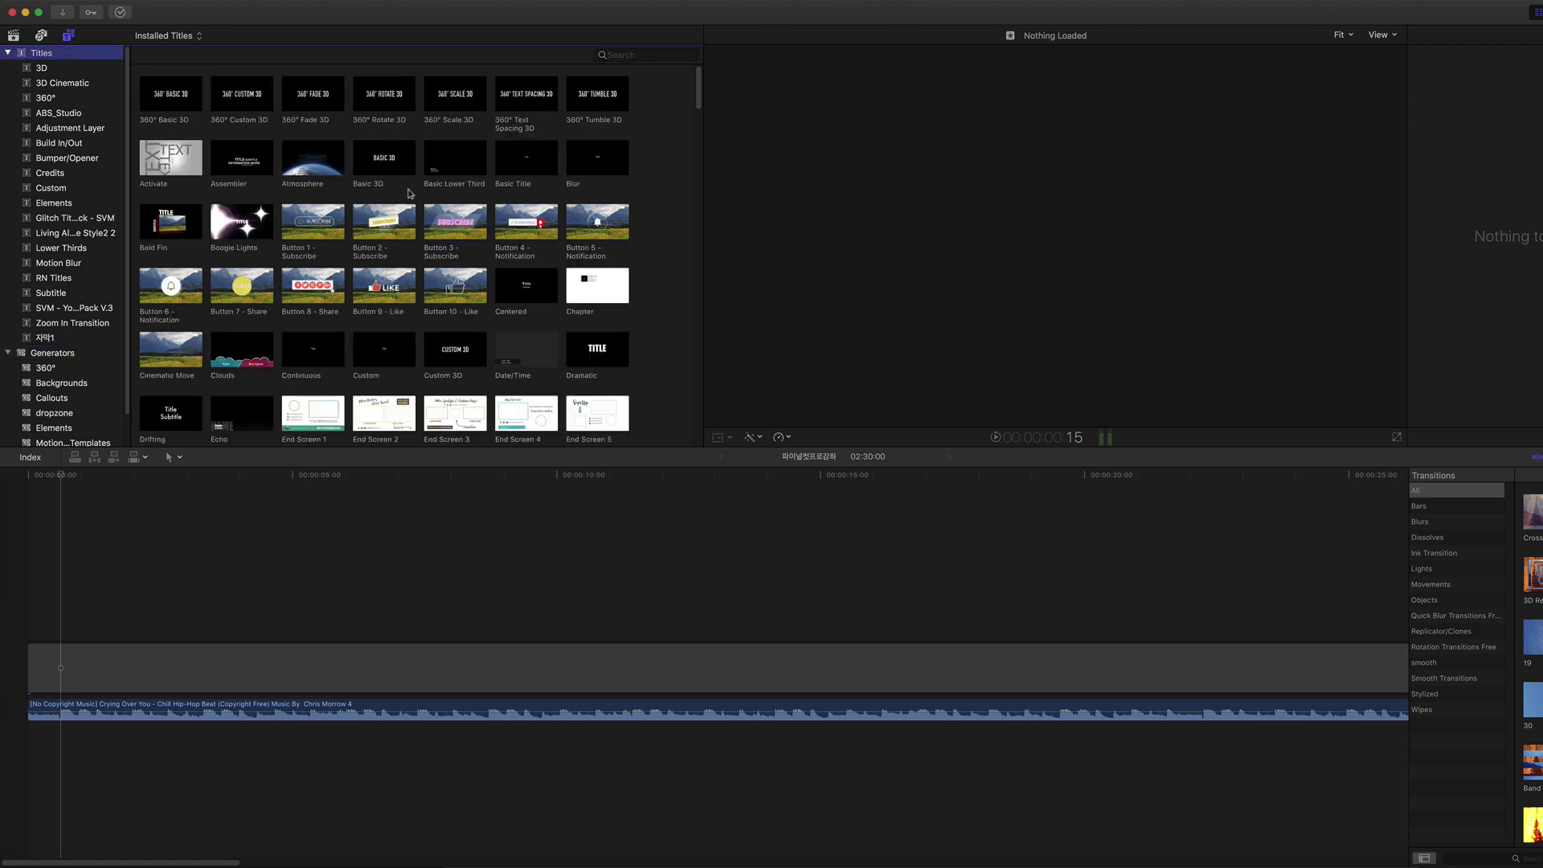
left_click_drag(526, 161, 63, 628)
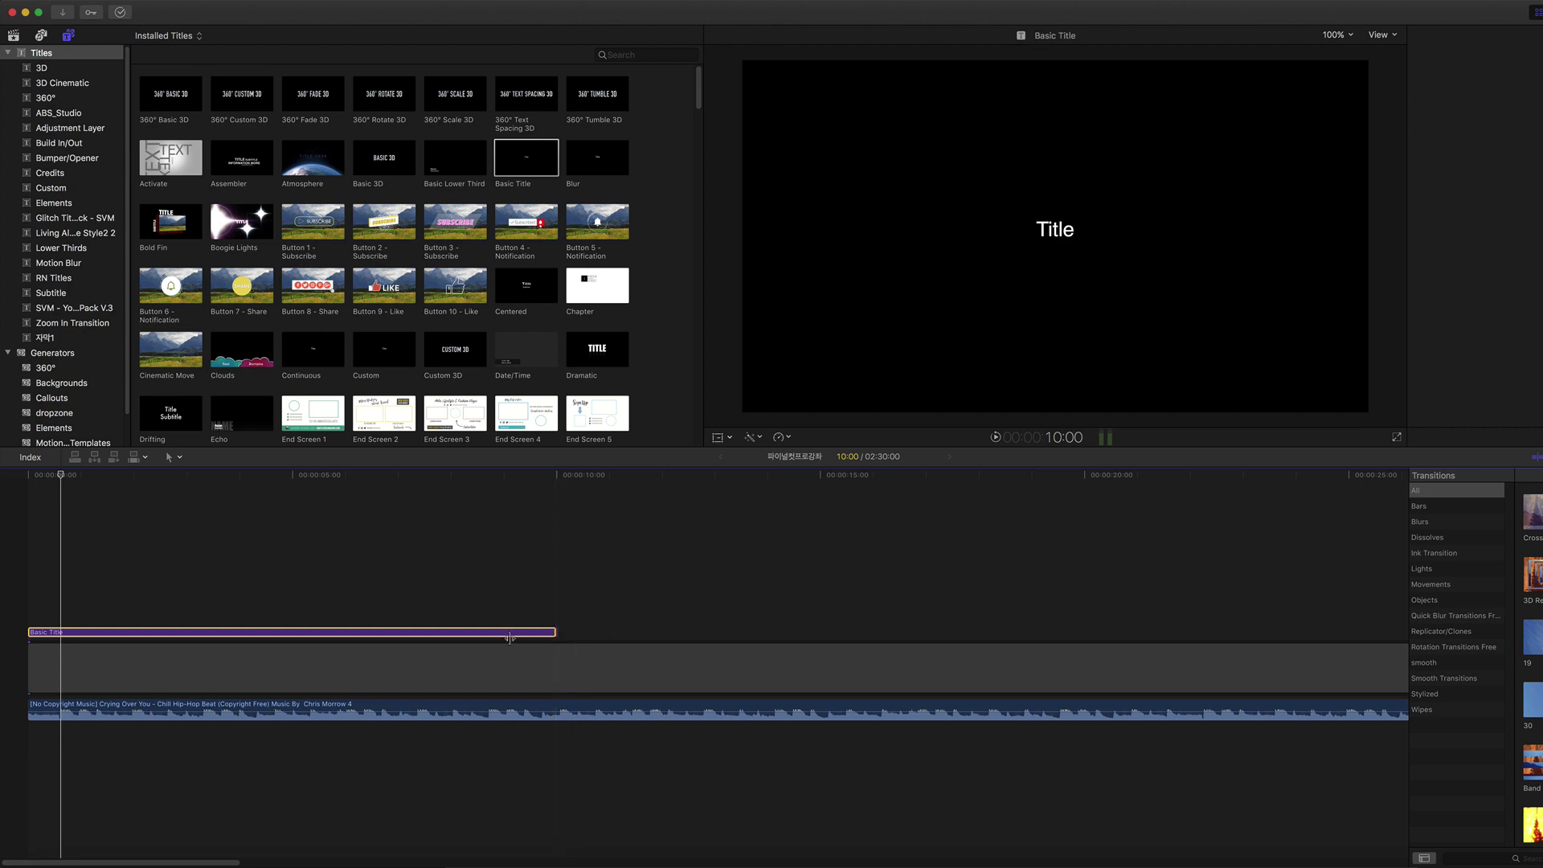
left_click_drag(510, 637, 58, 635)
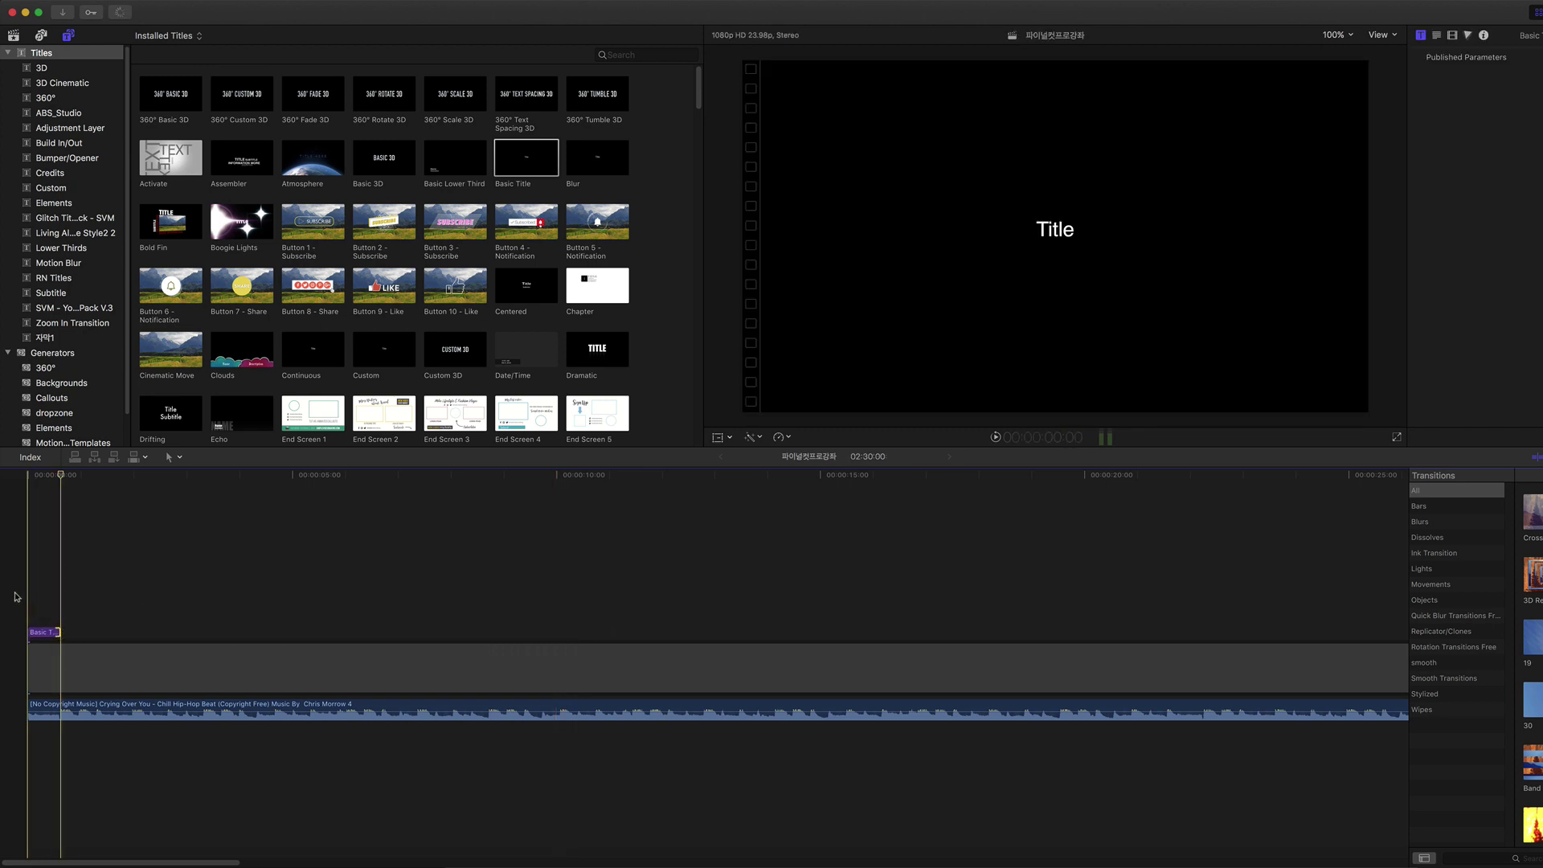
key("space")
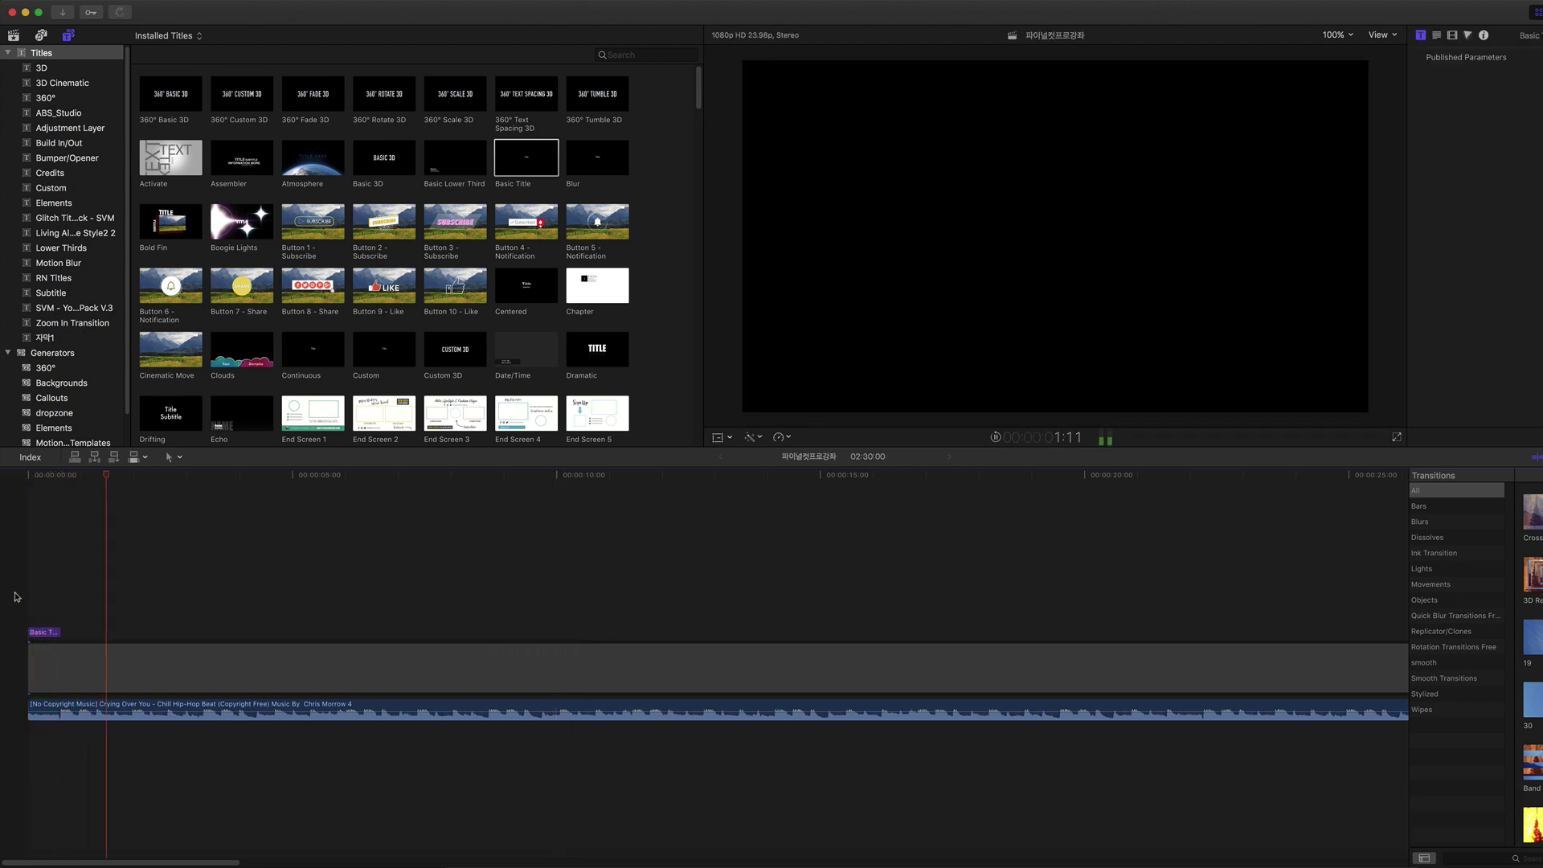
key("space")
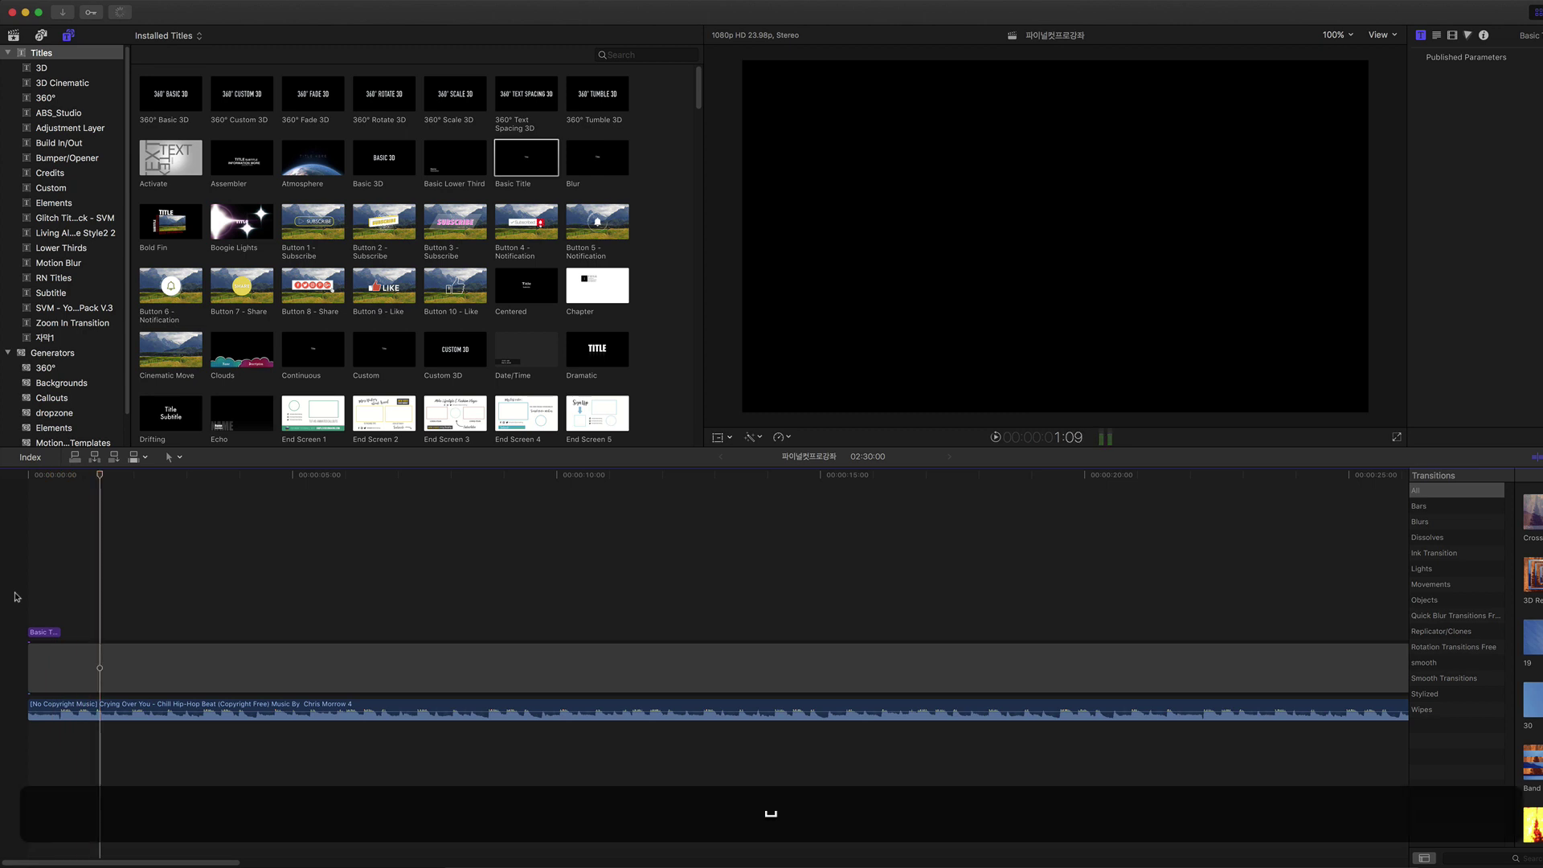
Connect another Basic Title a few frames after the end of the first title, and delete it again.
left_click(62, 601)
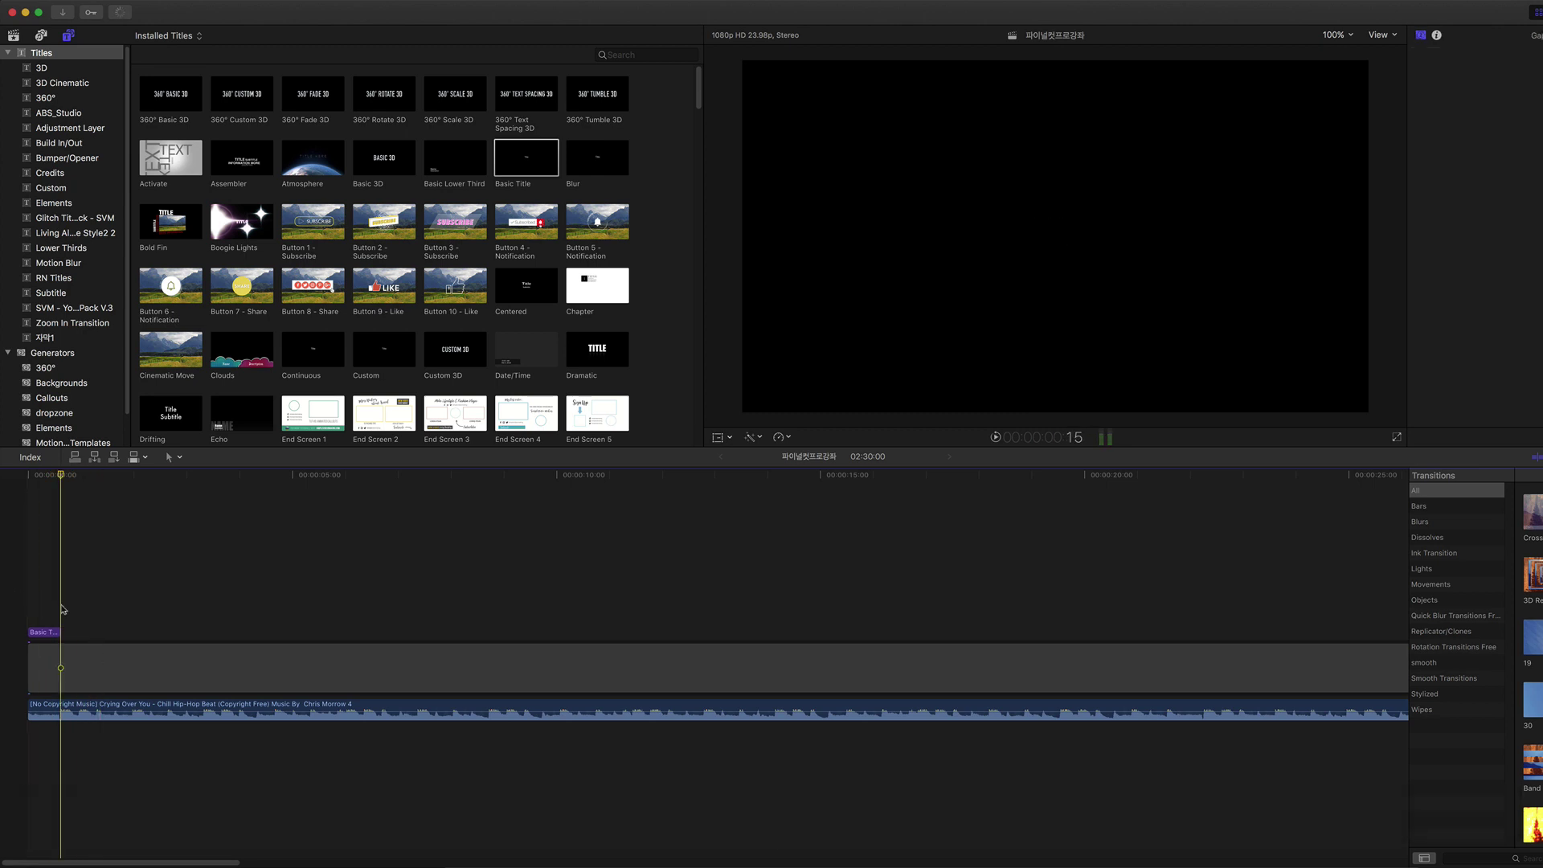
key("super+equal")
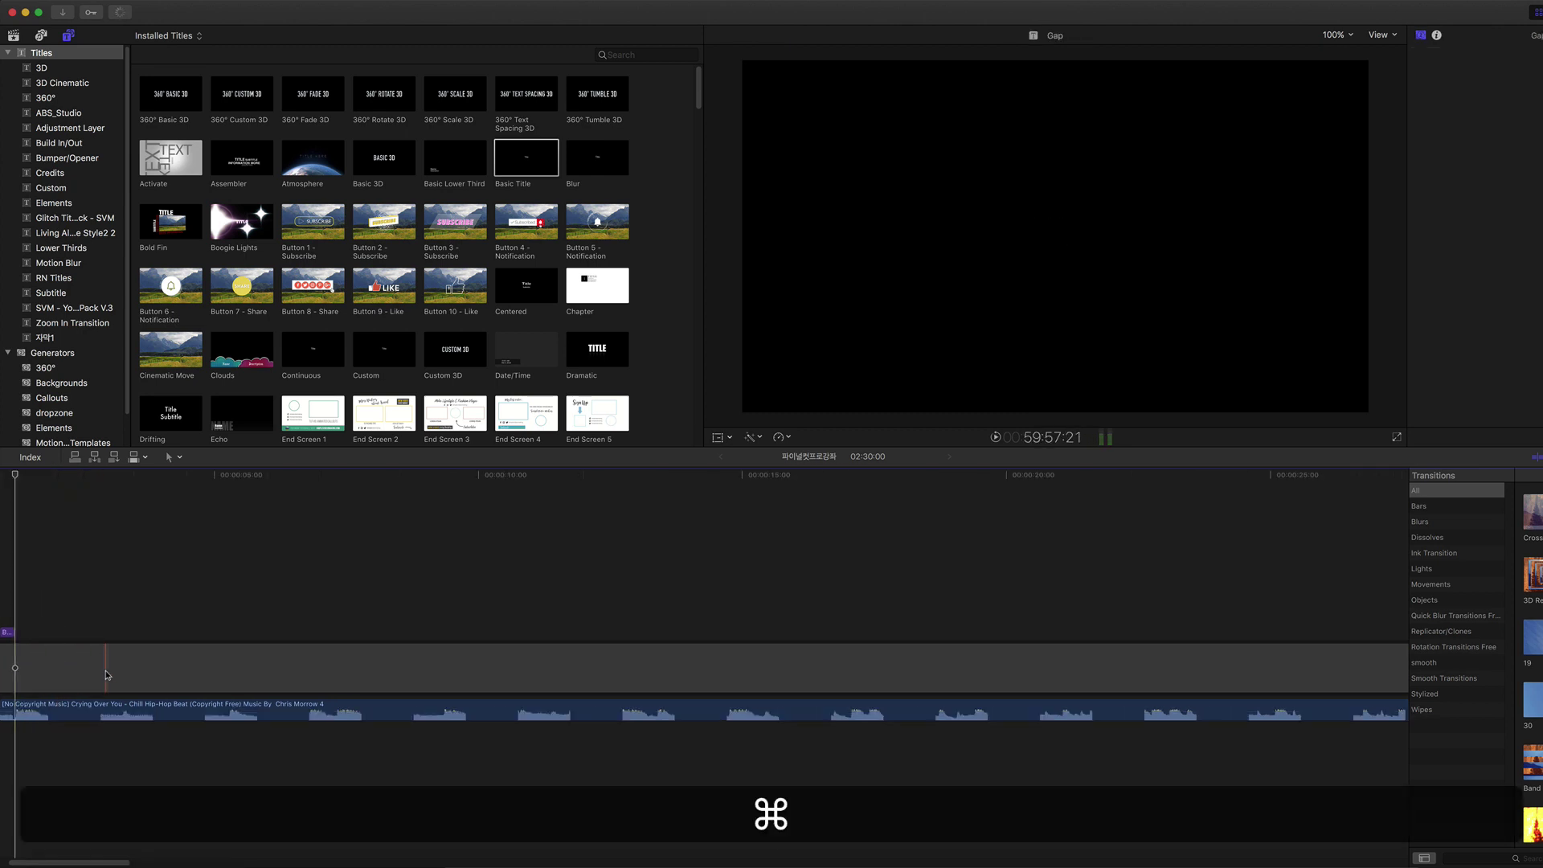
key("shift+super+equal")
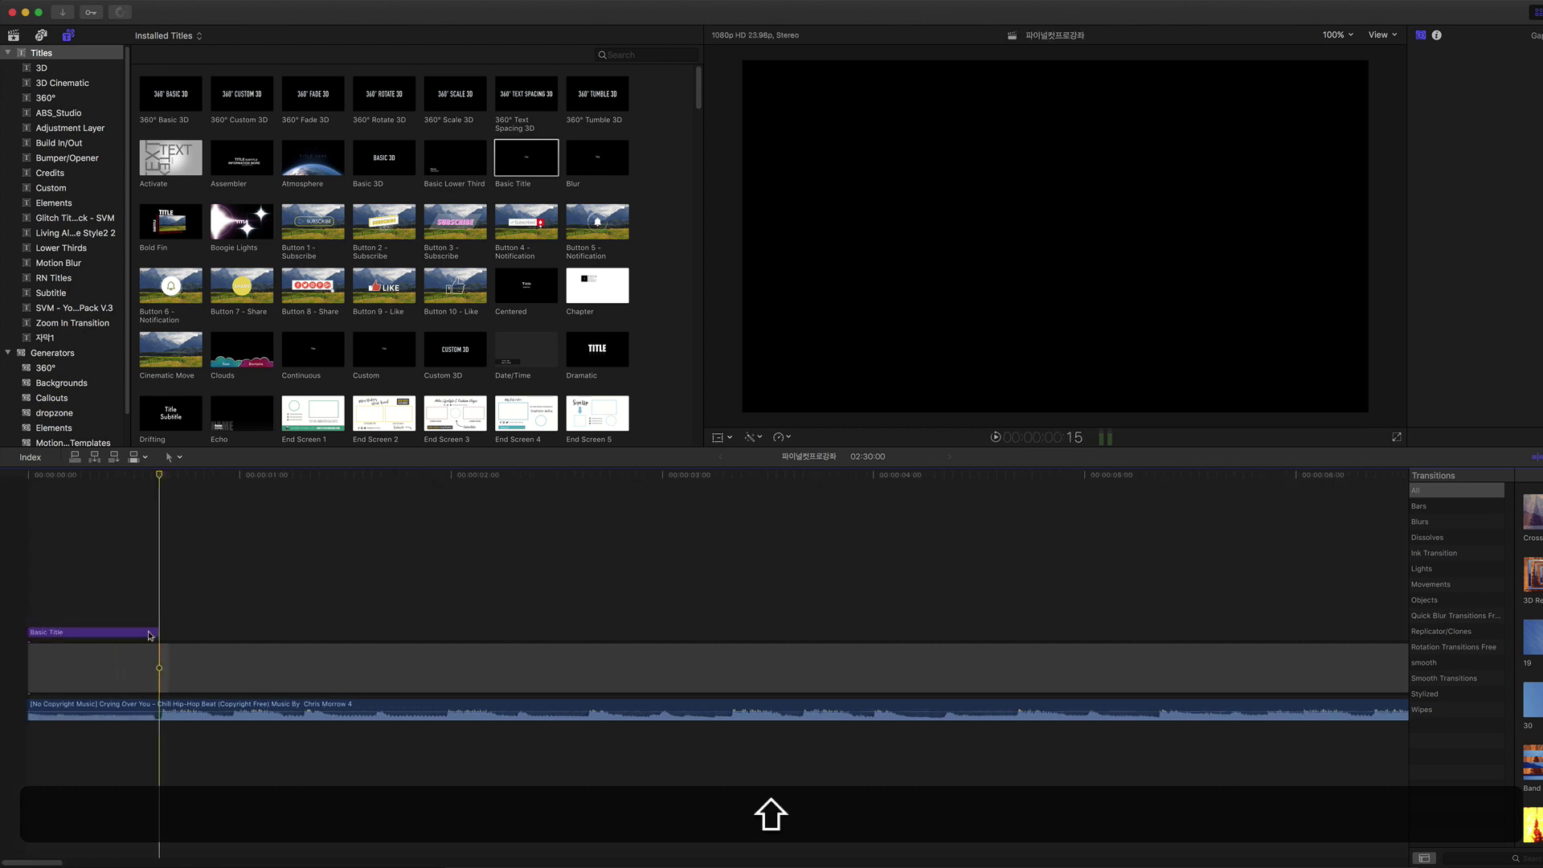
left_click(531, 171)
left_click_drag(532, 171, 194, 626)
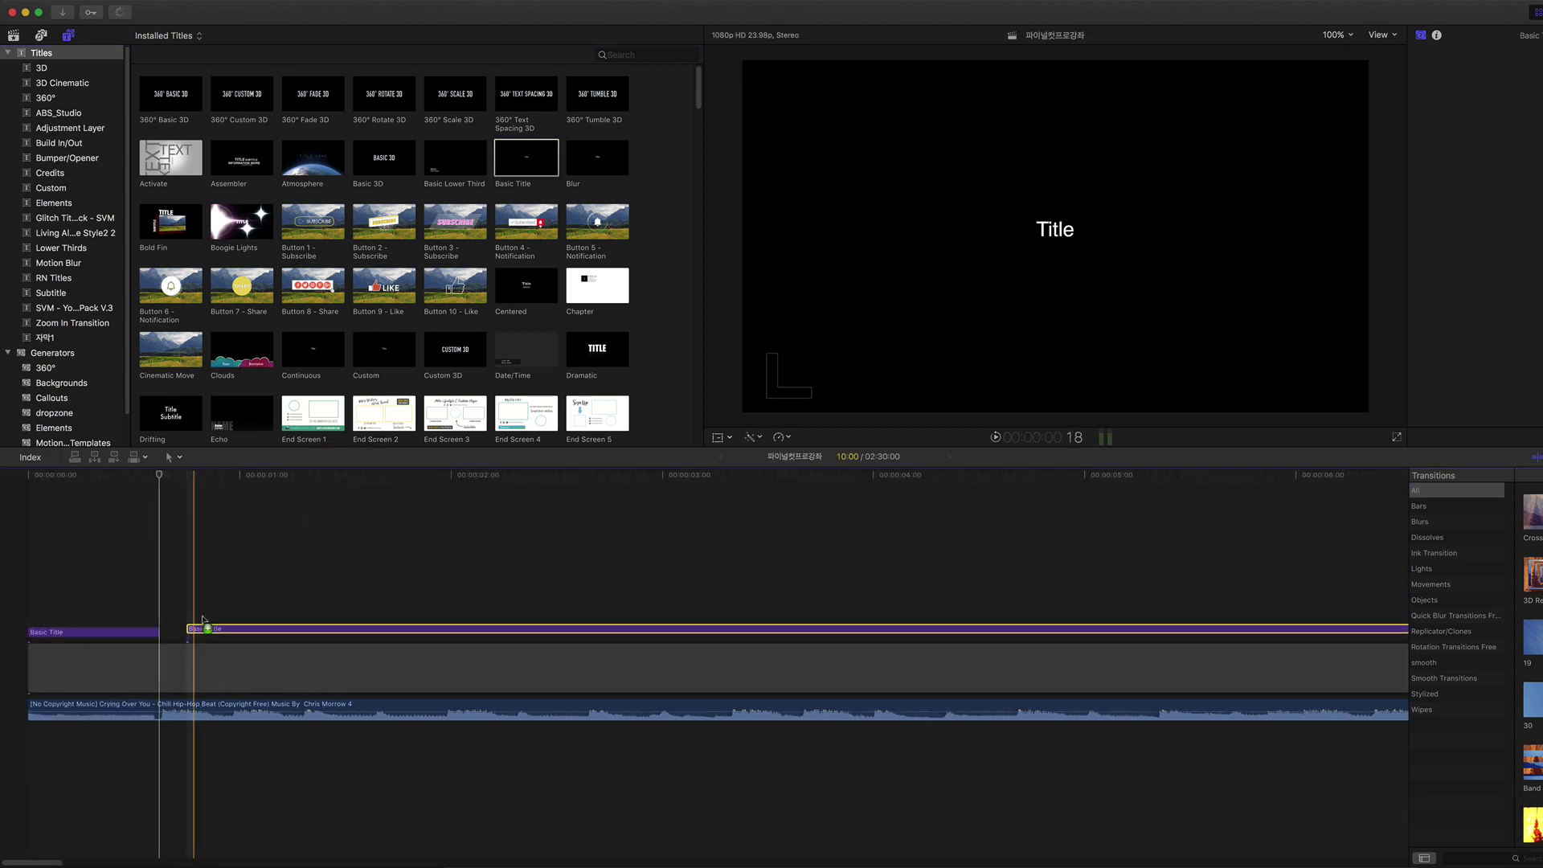
left_click(872, 634)
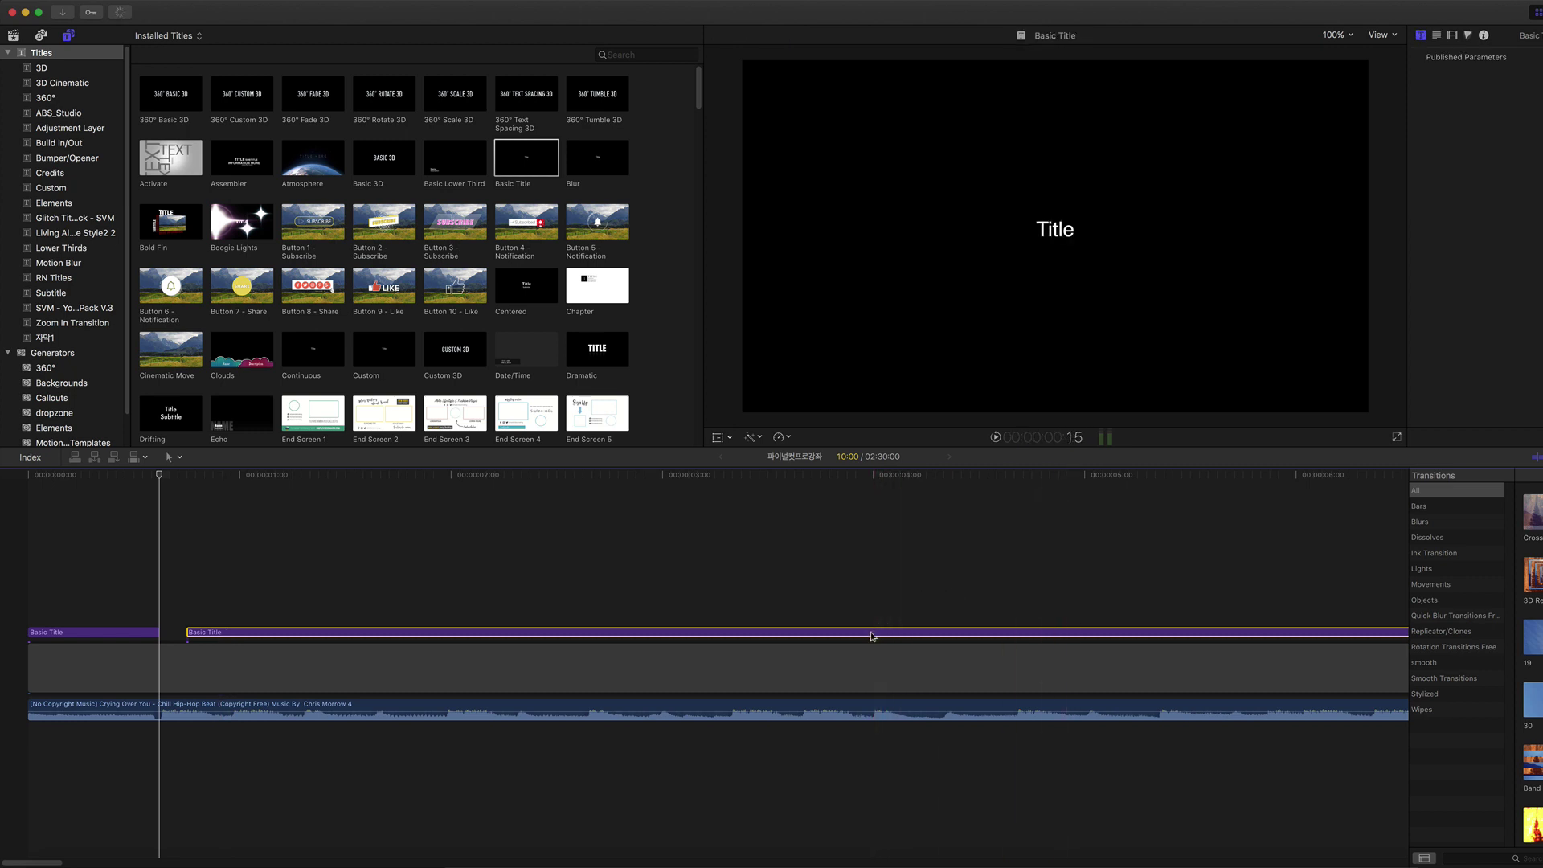
key("BackSpace")
Duplicate the first Basic Title twice in a row behind the original, and delete both copies.
left_click(104, 634)
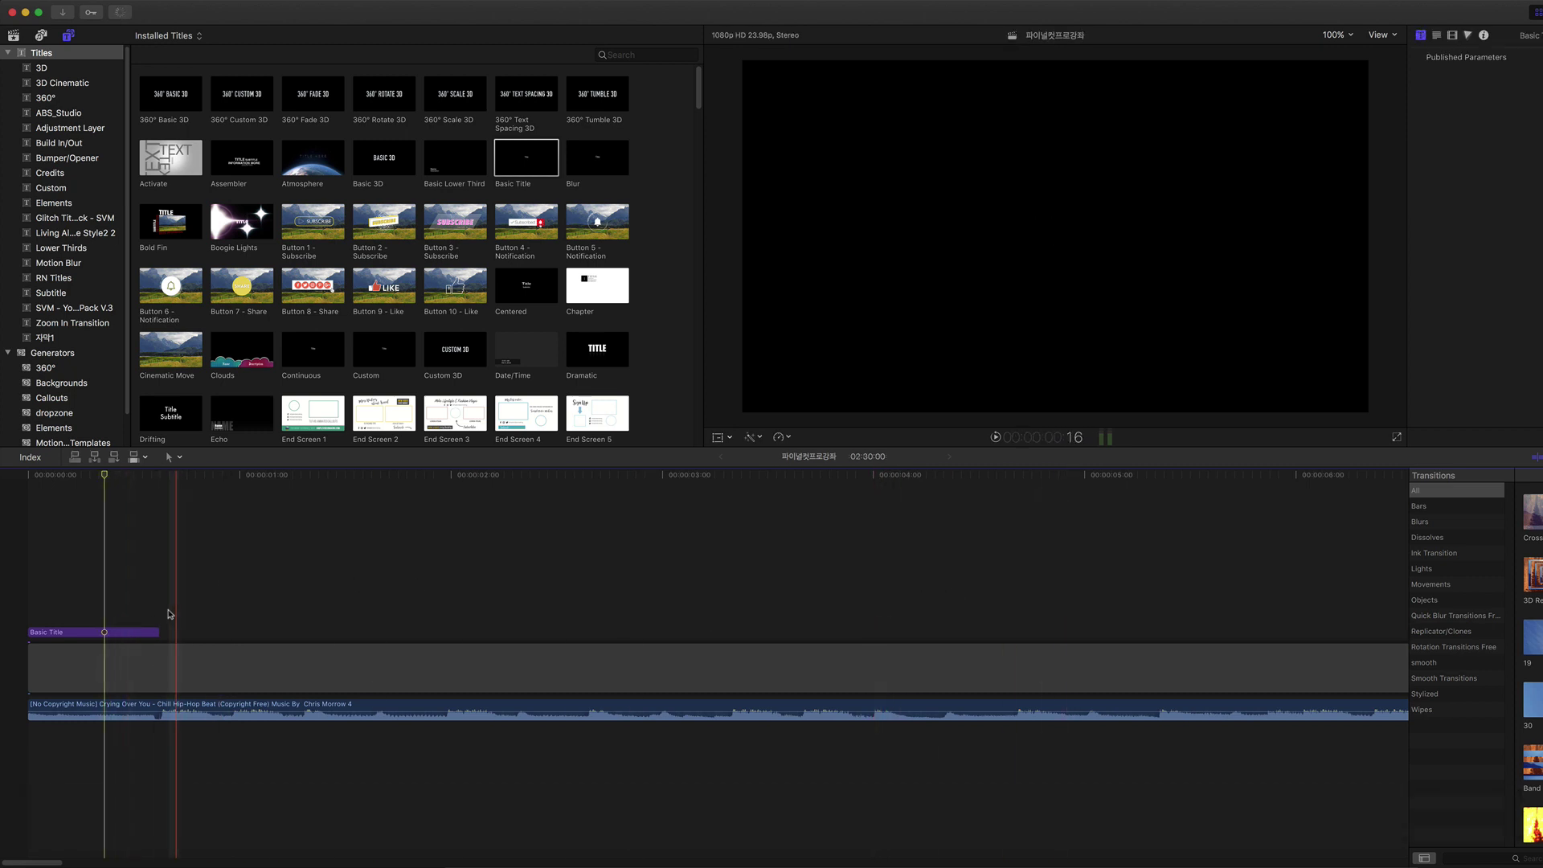
left_click(158, 633)
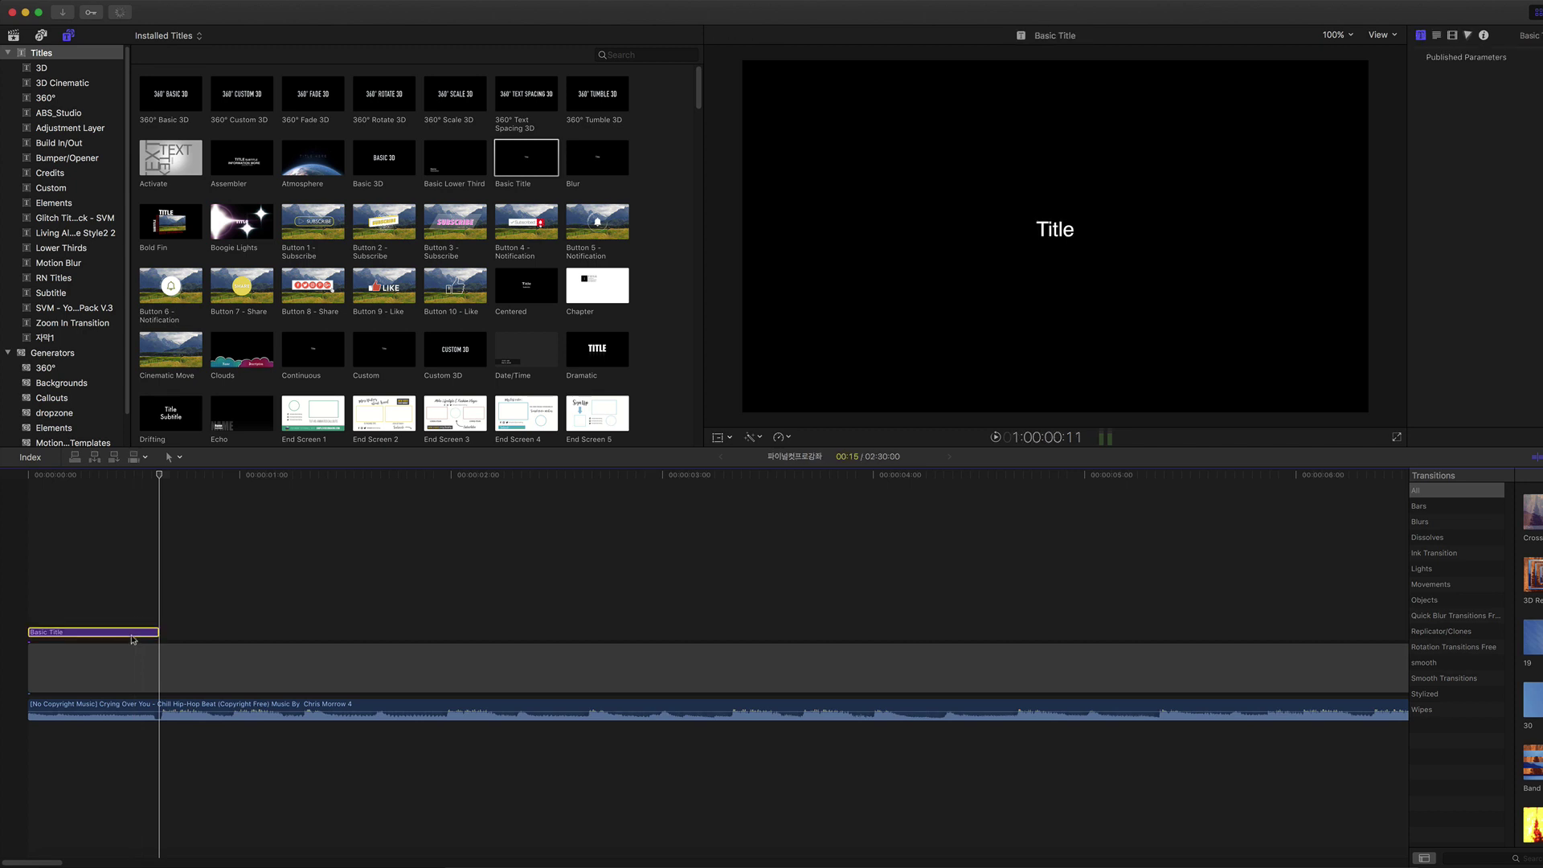
key("alt")
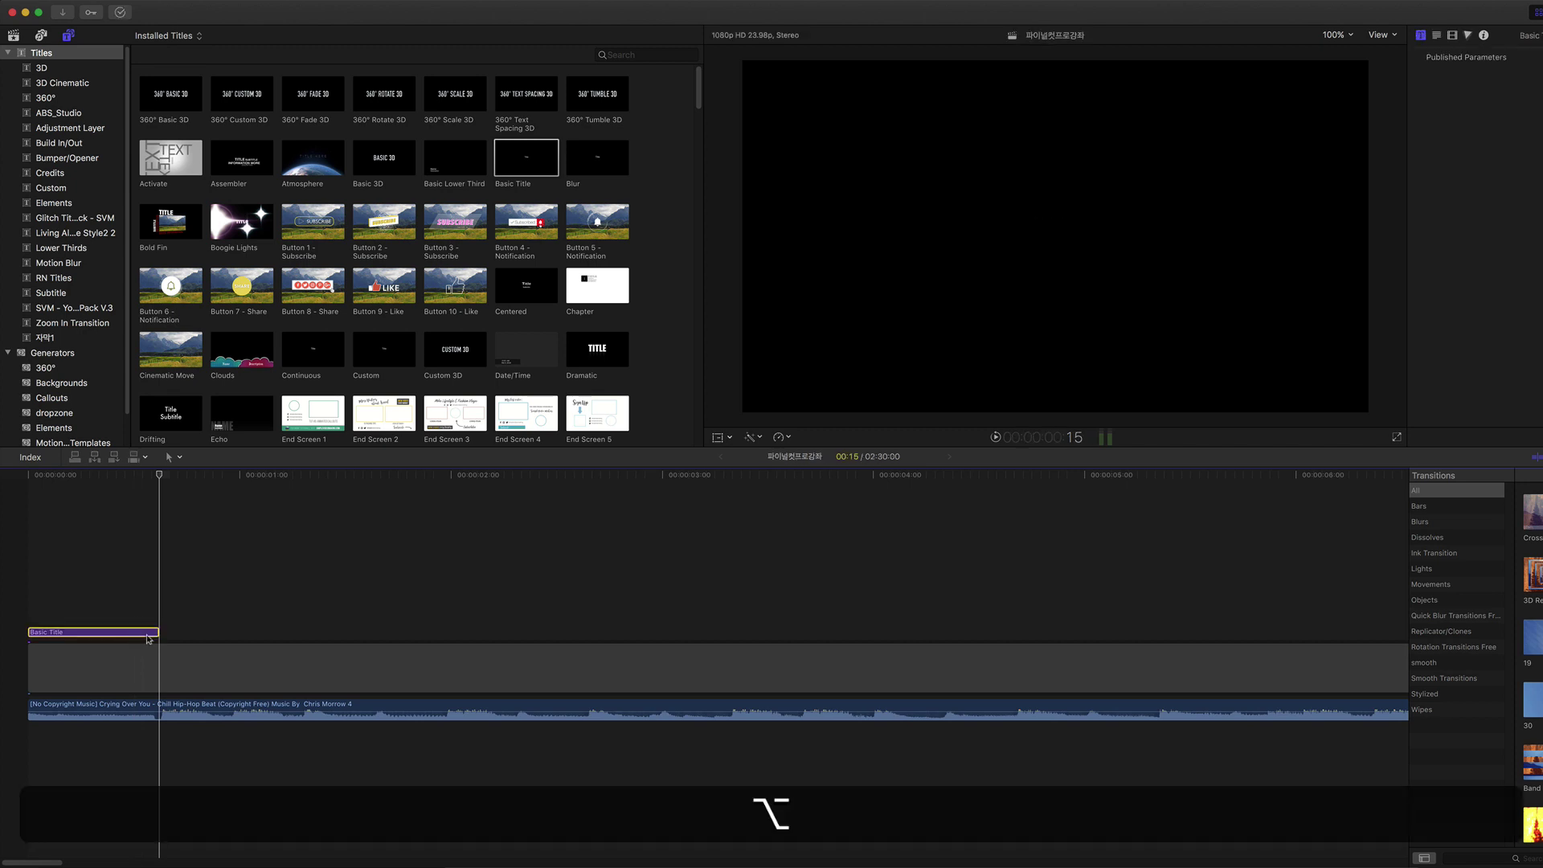
left_click_drag(135, 637, 409, 632)
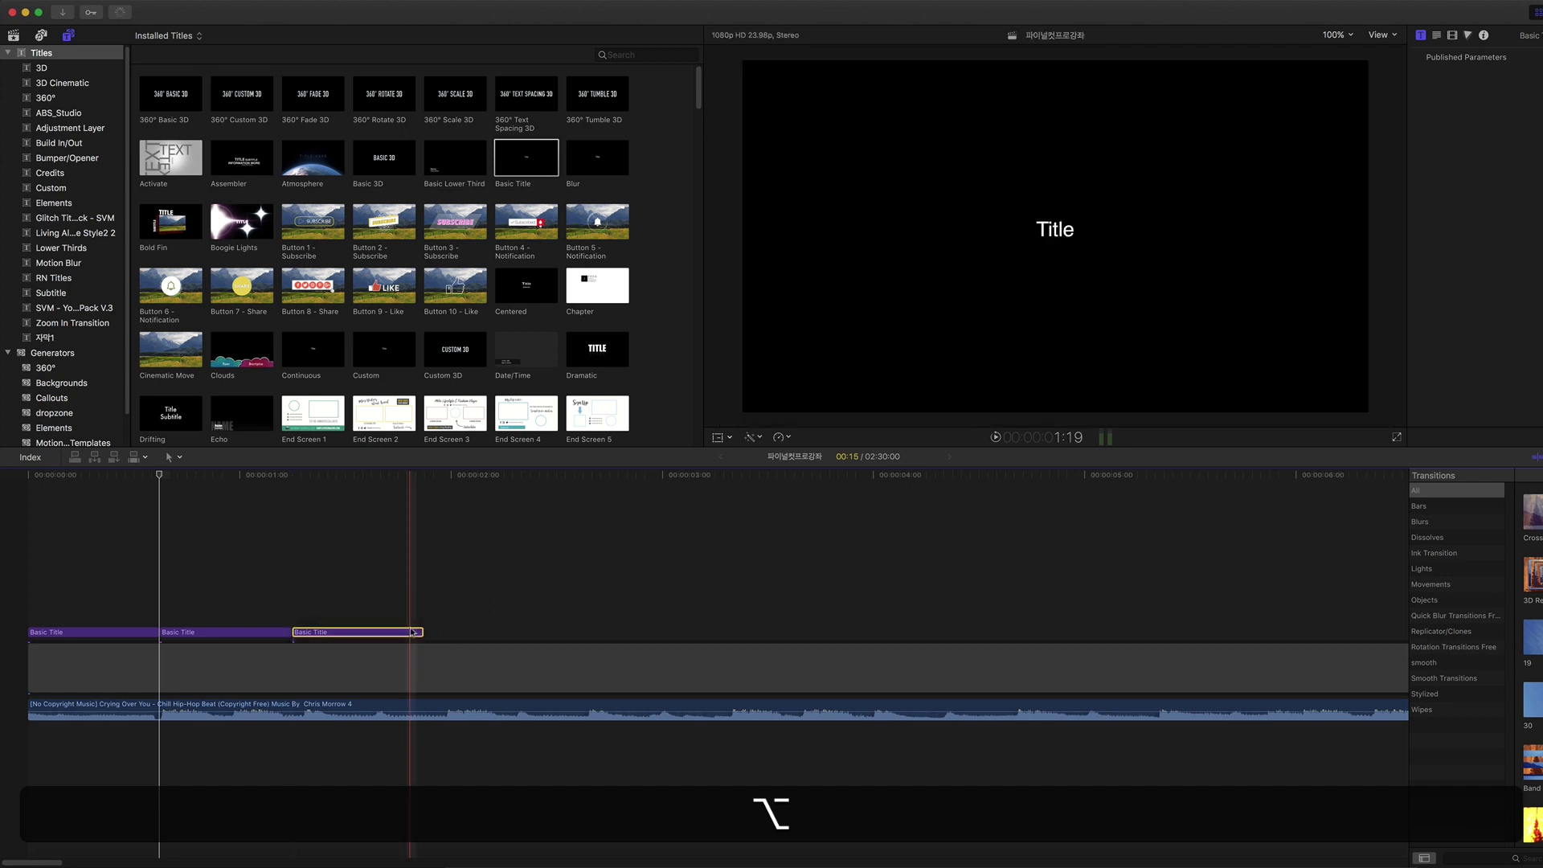
key("BackSpace")
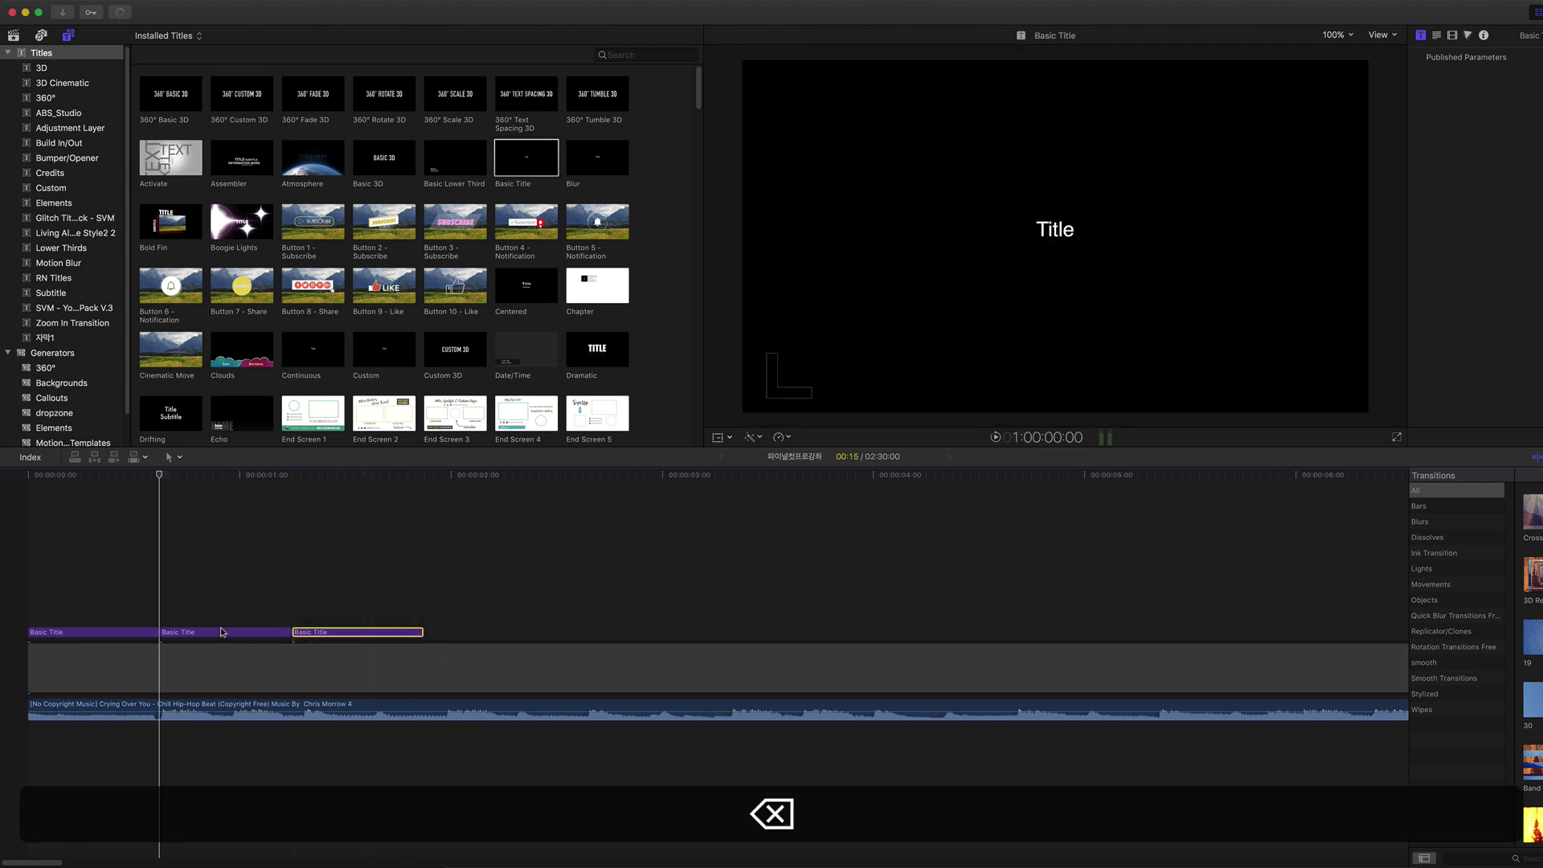
left_click(225, 632)
key("BackSpace")
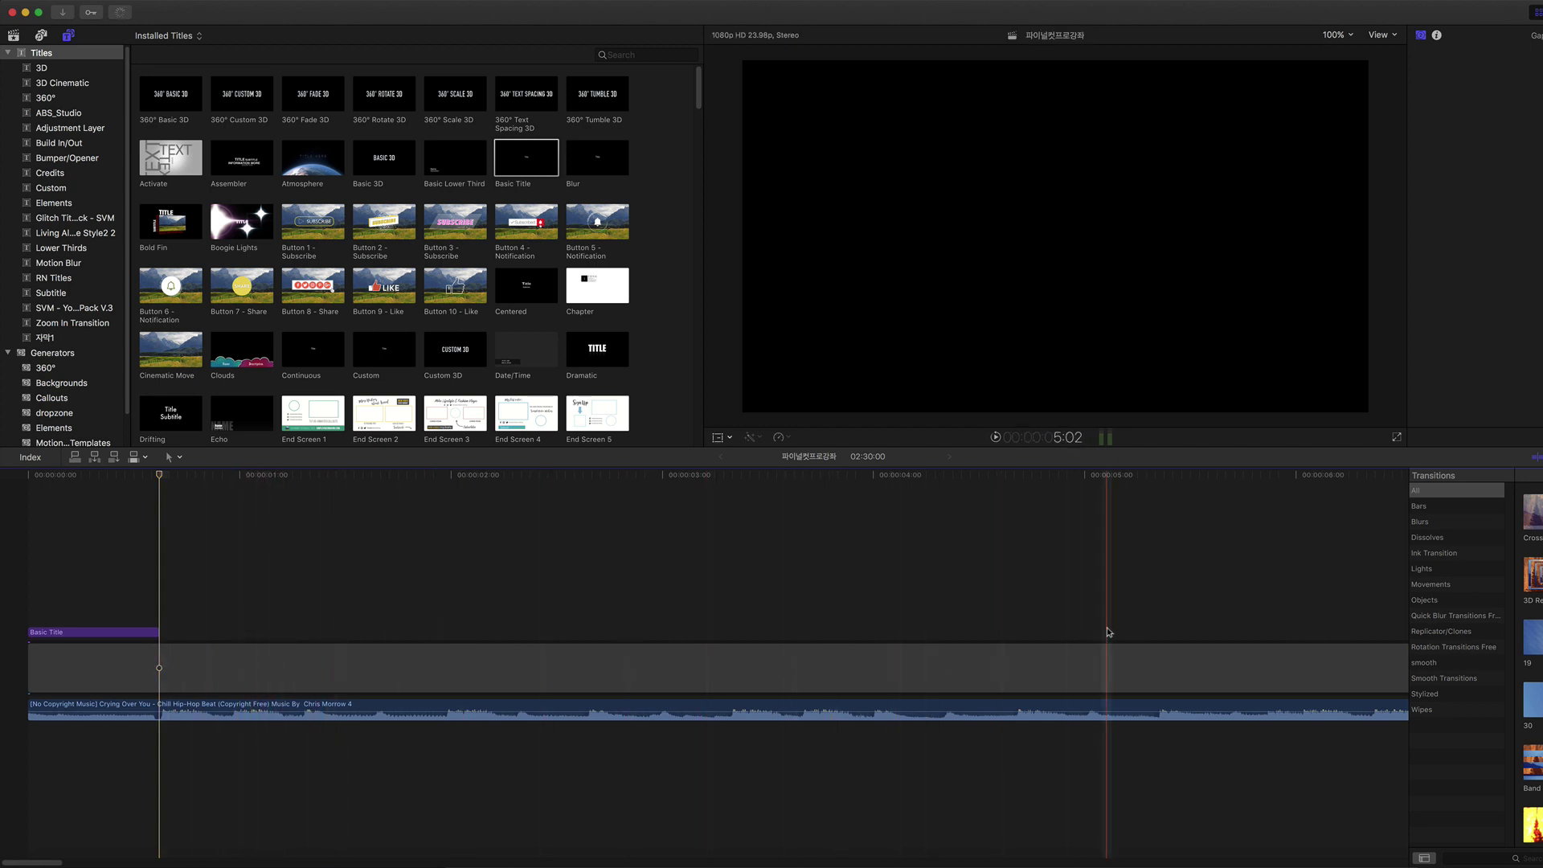
Play the sequence from the start and split the gap clip on each strong music beat during the first 11 seconds or so.
key("super+minus")
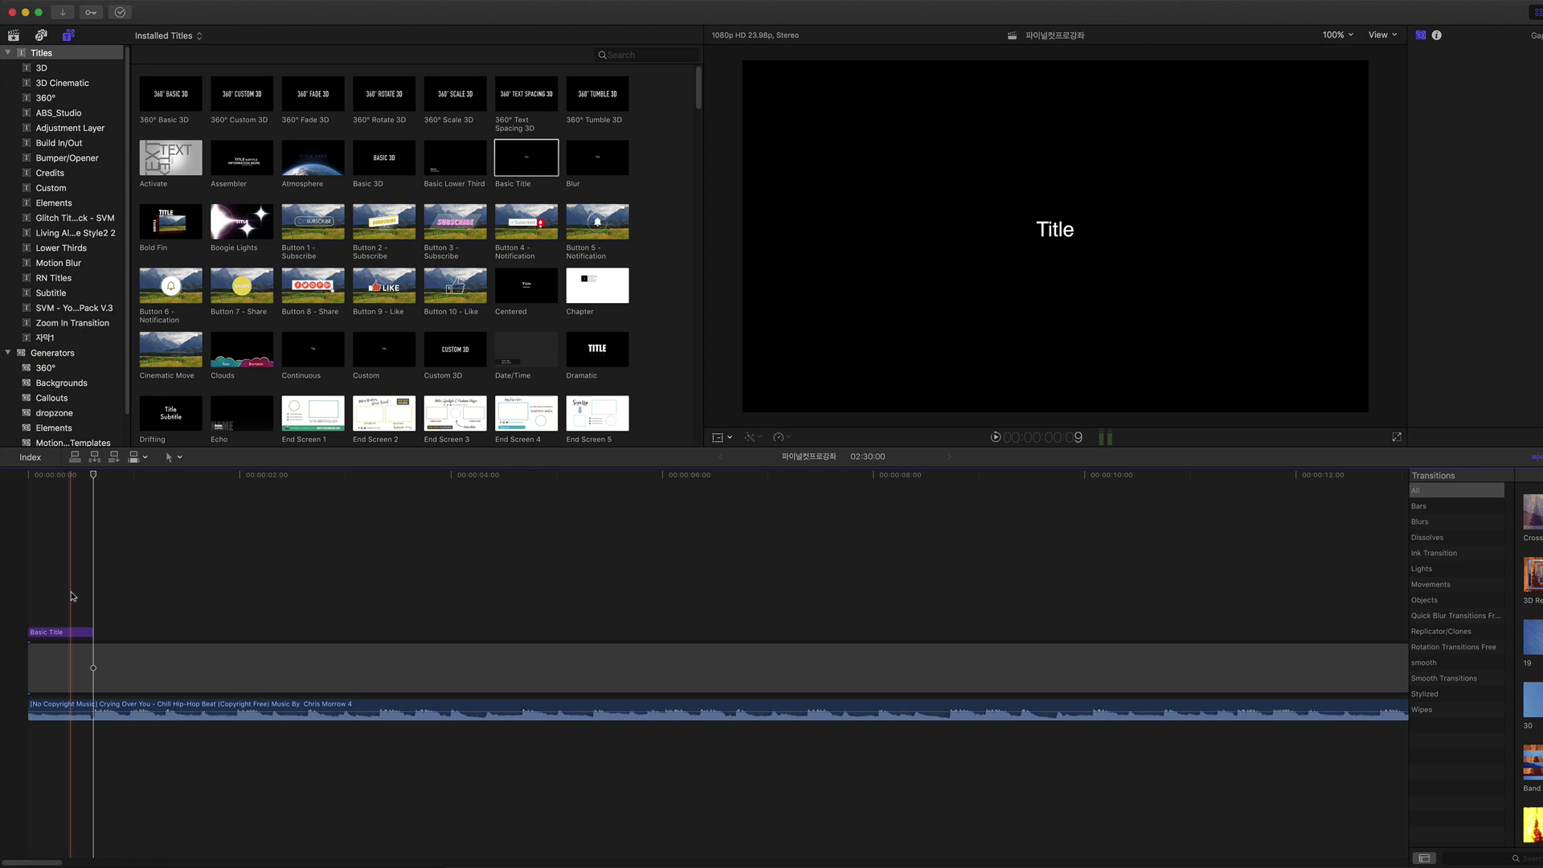
left_click(21, 587)
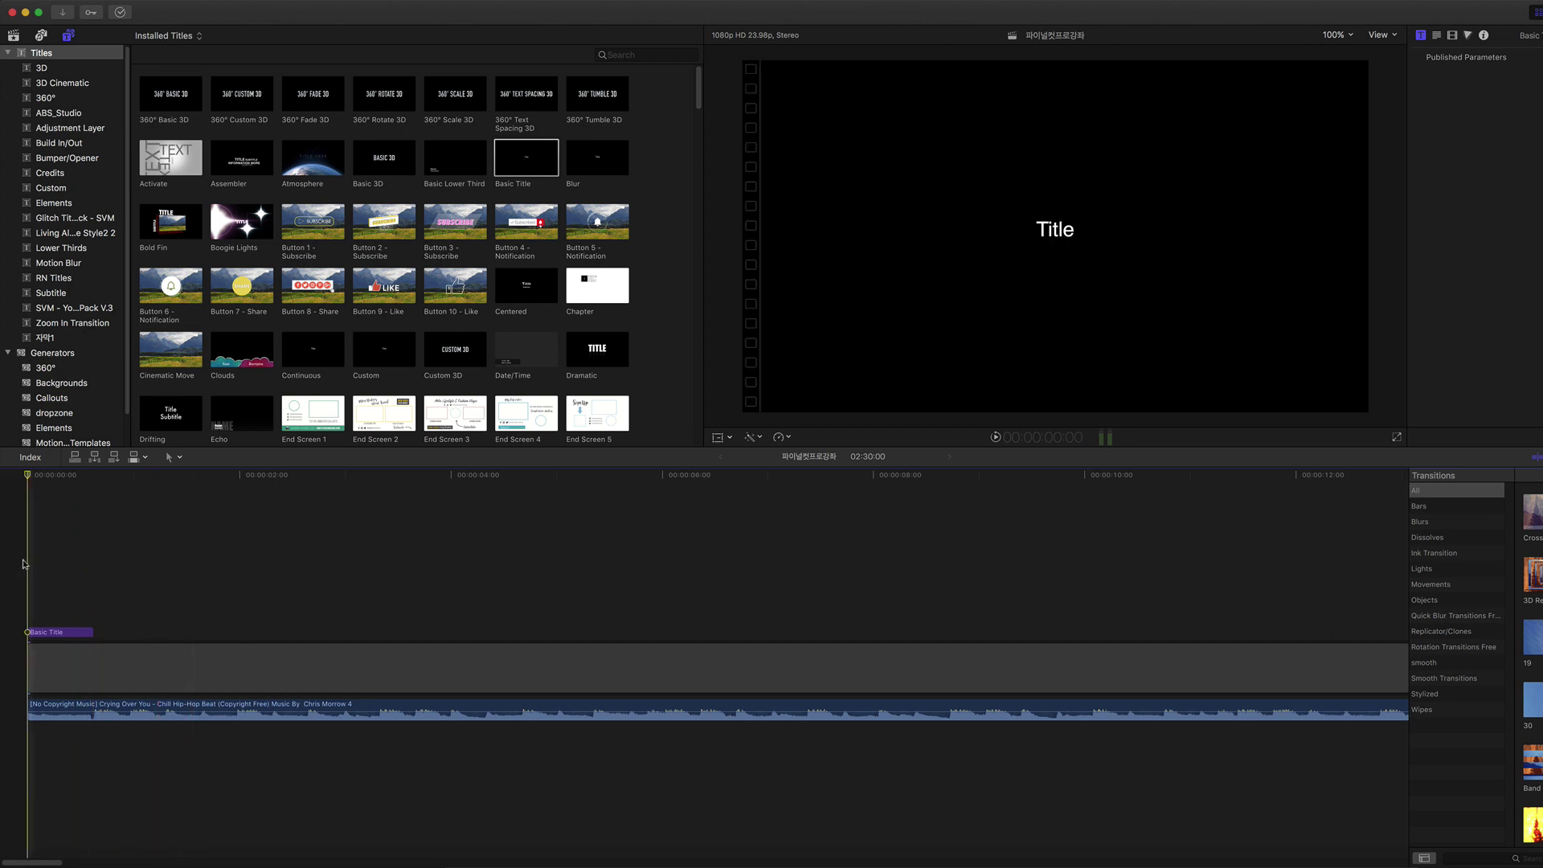
left_click(217, 674)
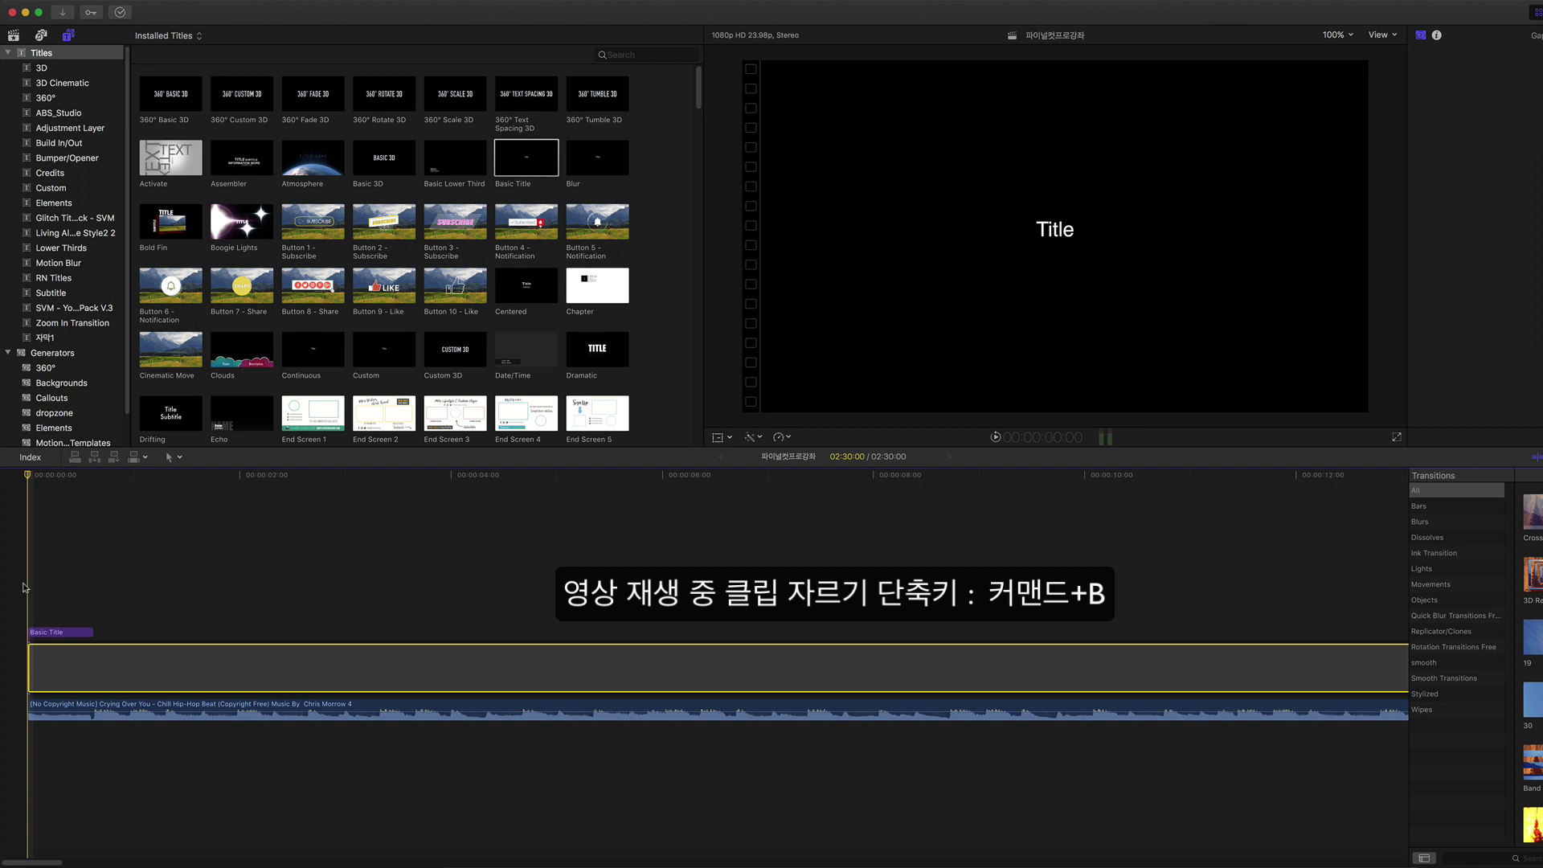
key("space")
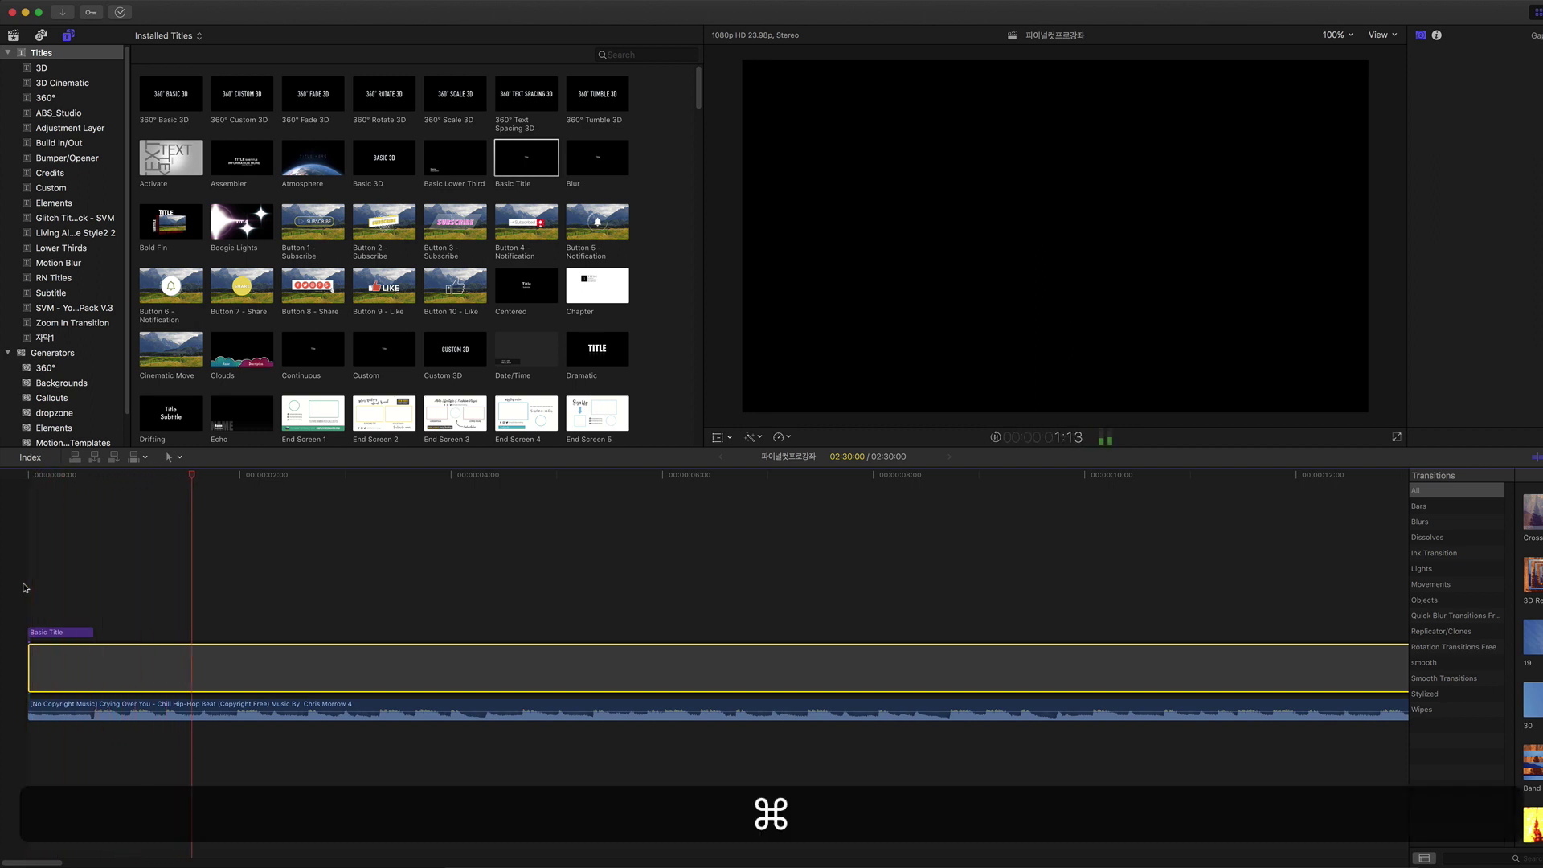
key("super+b")
key("super+b")
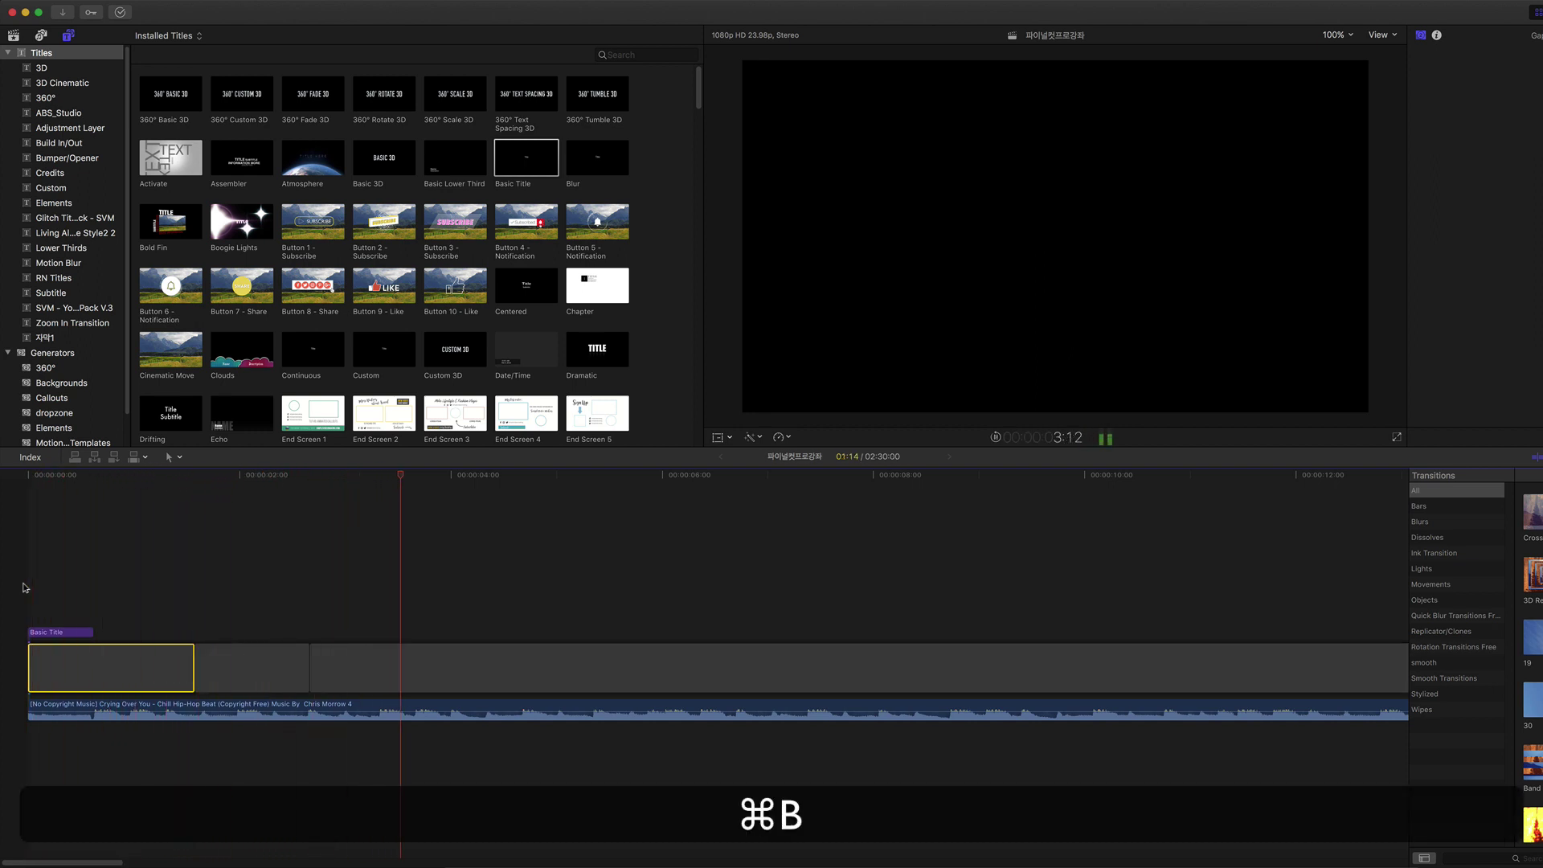
key("super+b")
key("super+b")
key("super+b")
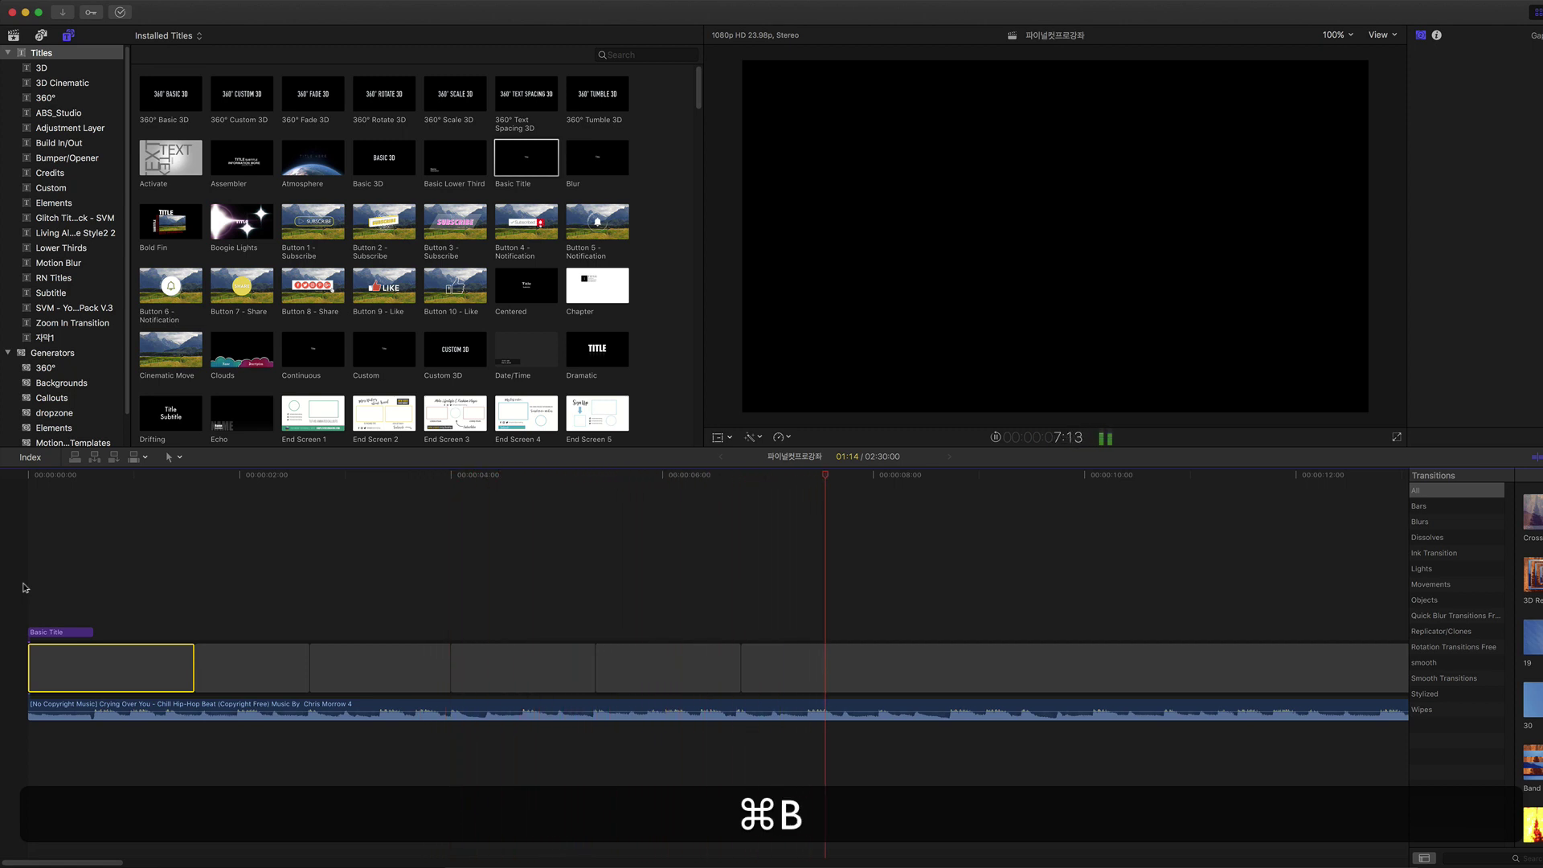
key("super+b")
key("super+b")
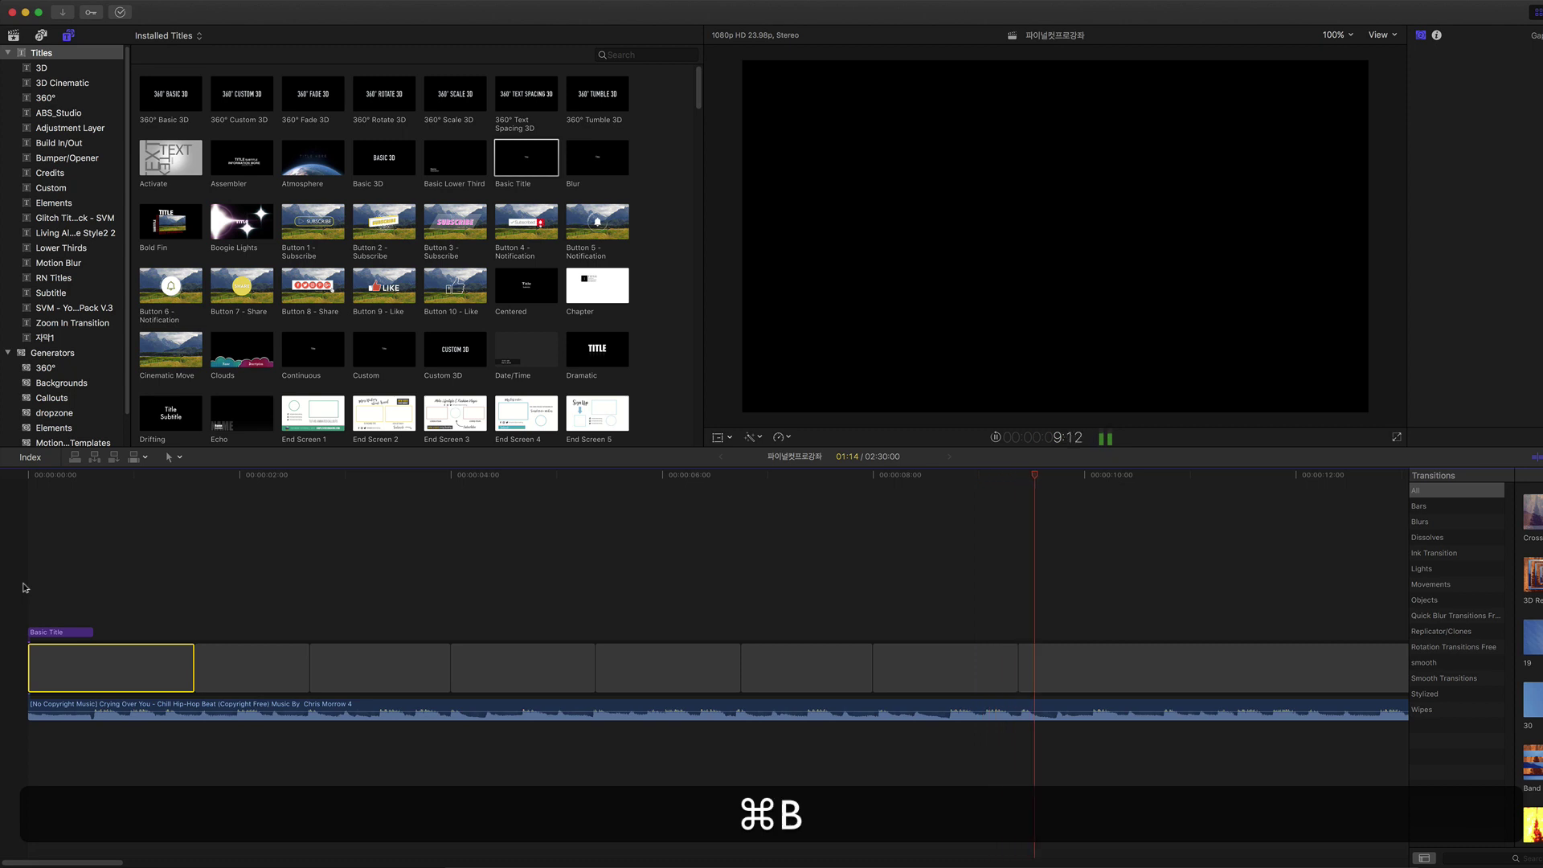
key("super+b")
key("super+space")
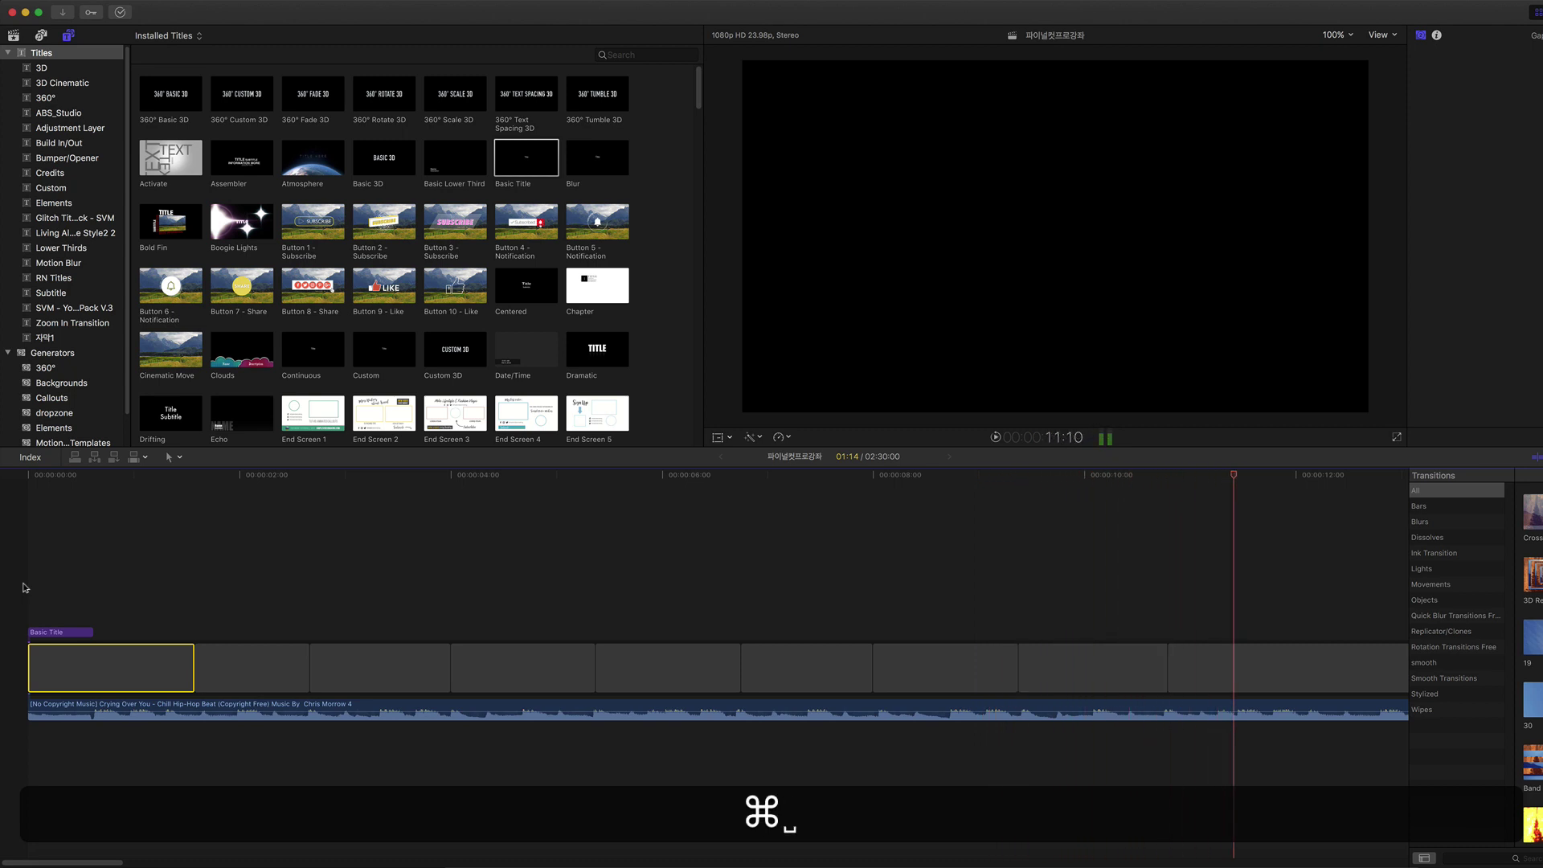
Go through the split gap segments one after another to examine how they divide the music.
left_click(242, 665)
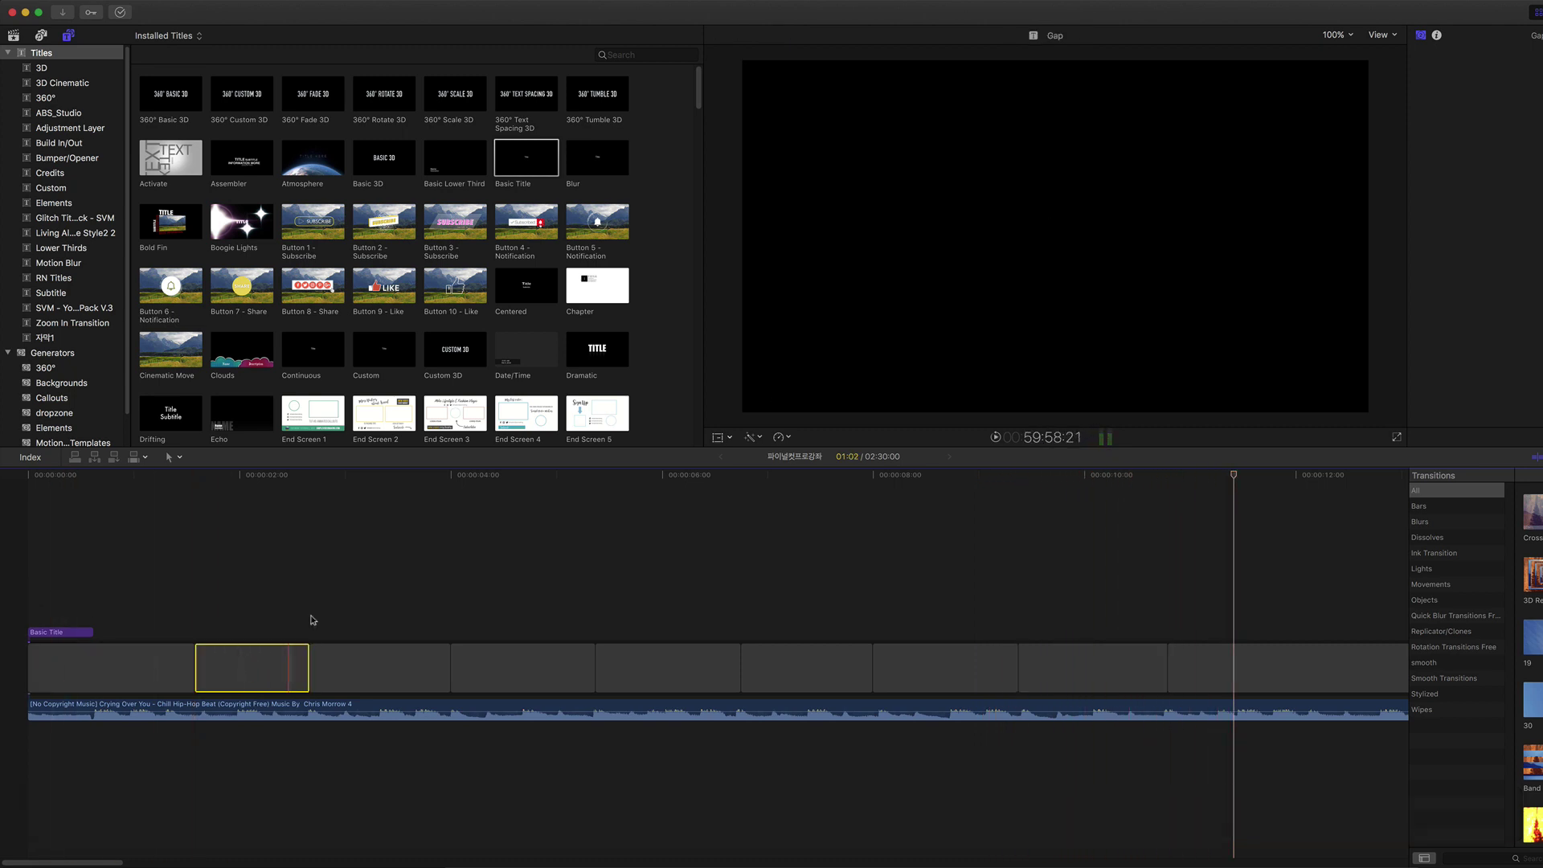
left_click(402, 667)
left_click(523, 667)
left_click(667, 667)
left_click(844, 667)
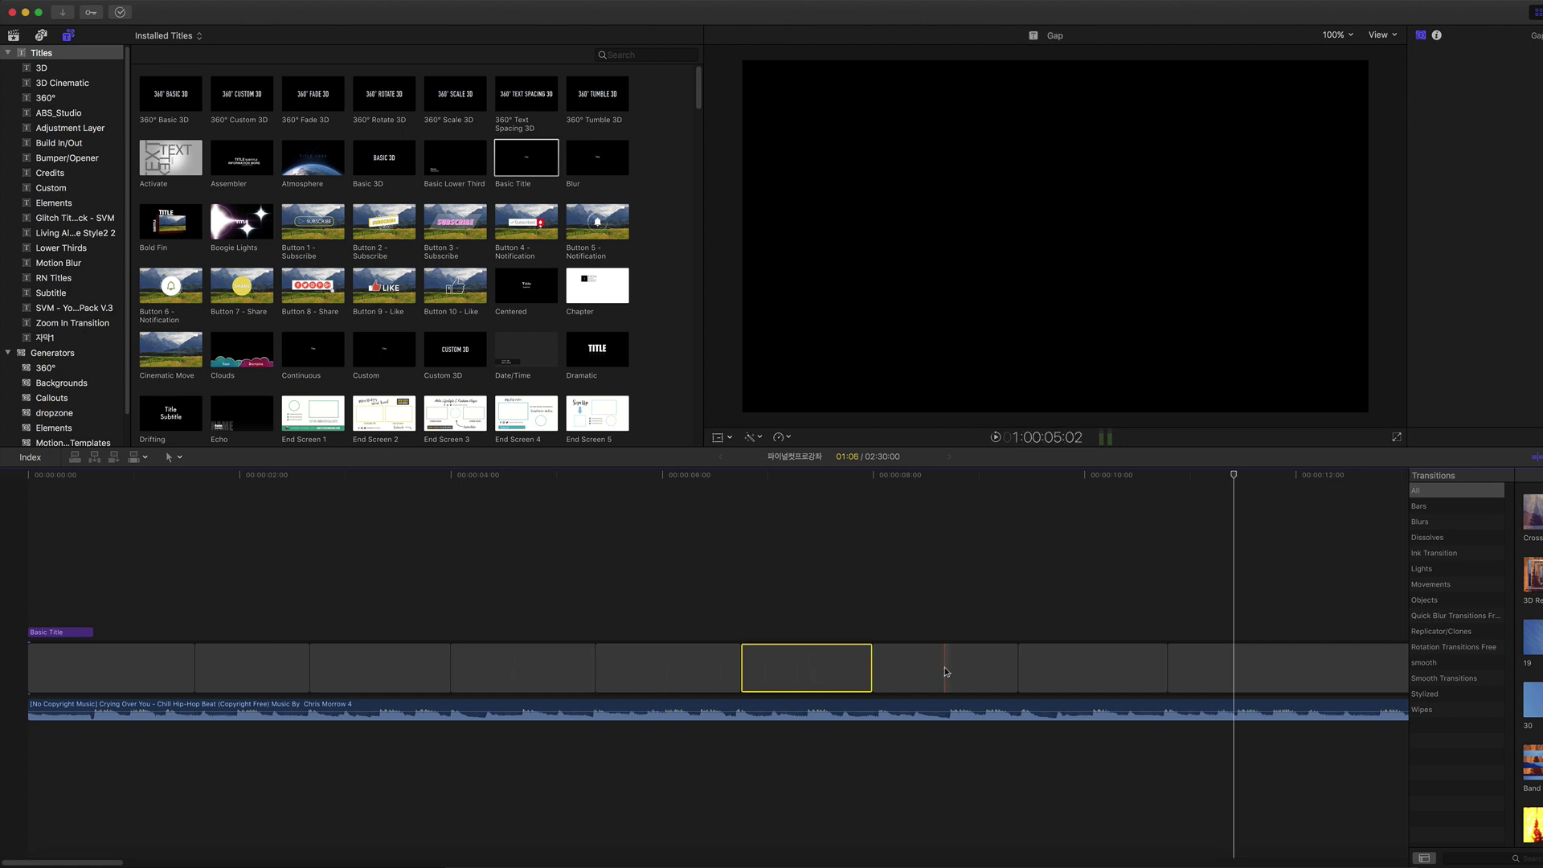
left_click(948, 667)
left_click(1093, 667)
left_click(1286, 667)
left_click(1093, 667)
Split the gap at the first title's end and duplicate that title, extended to fill the second gap segment.
left_click(18, 492)
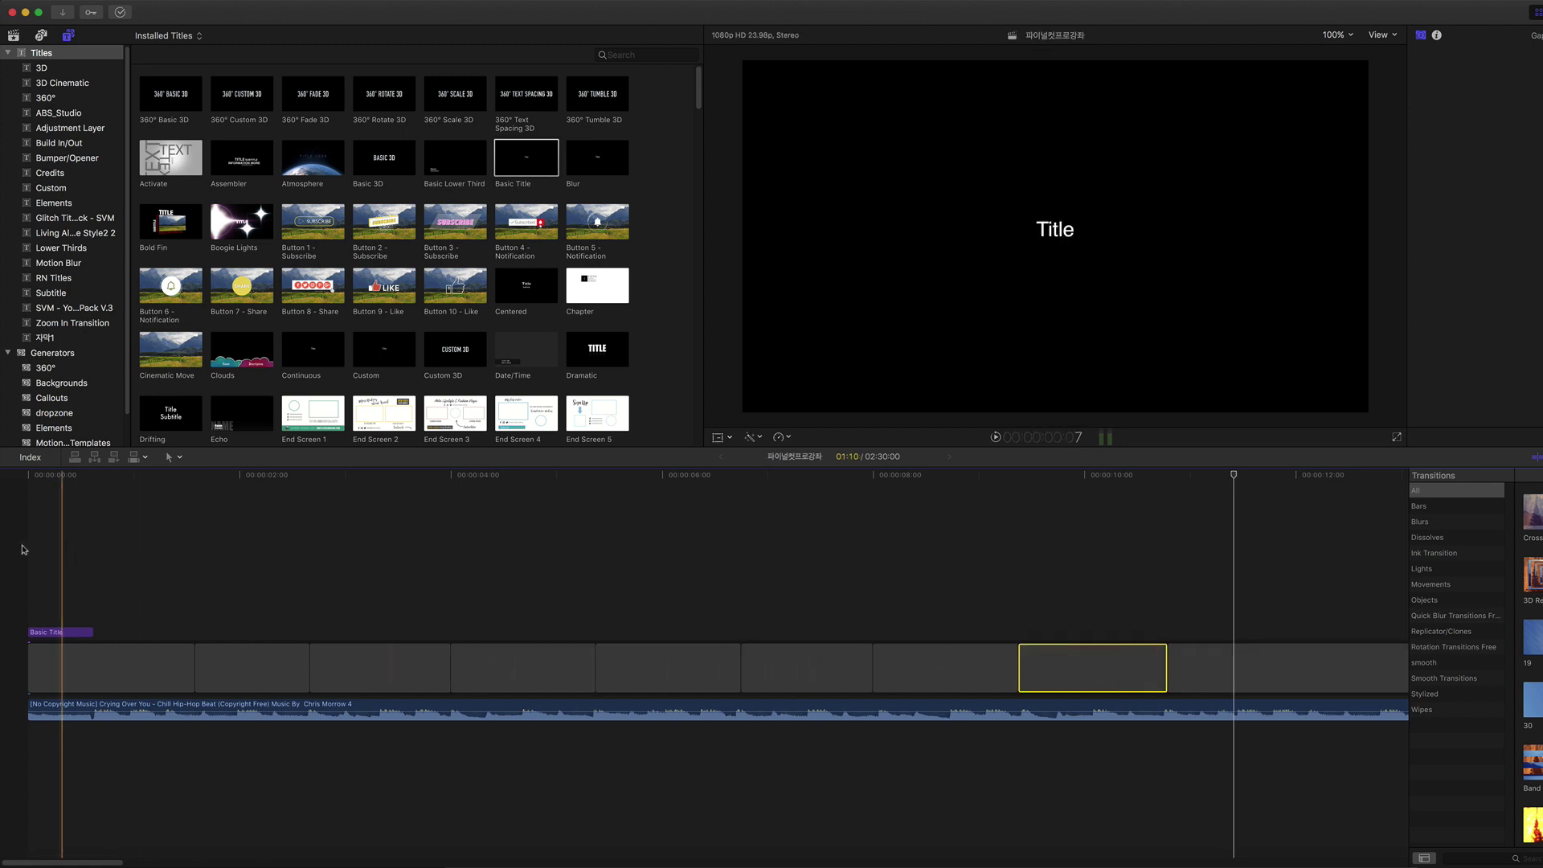
key("a")
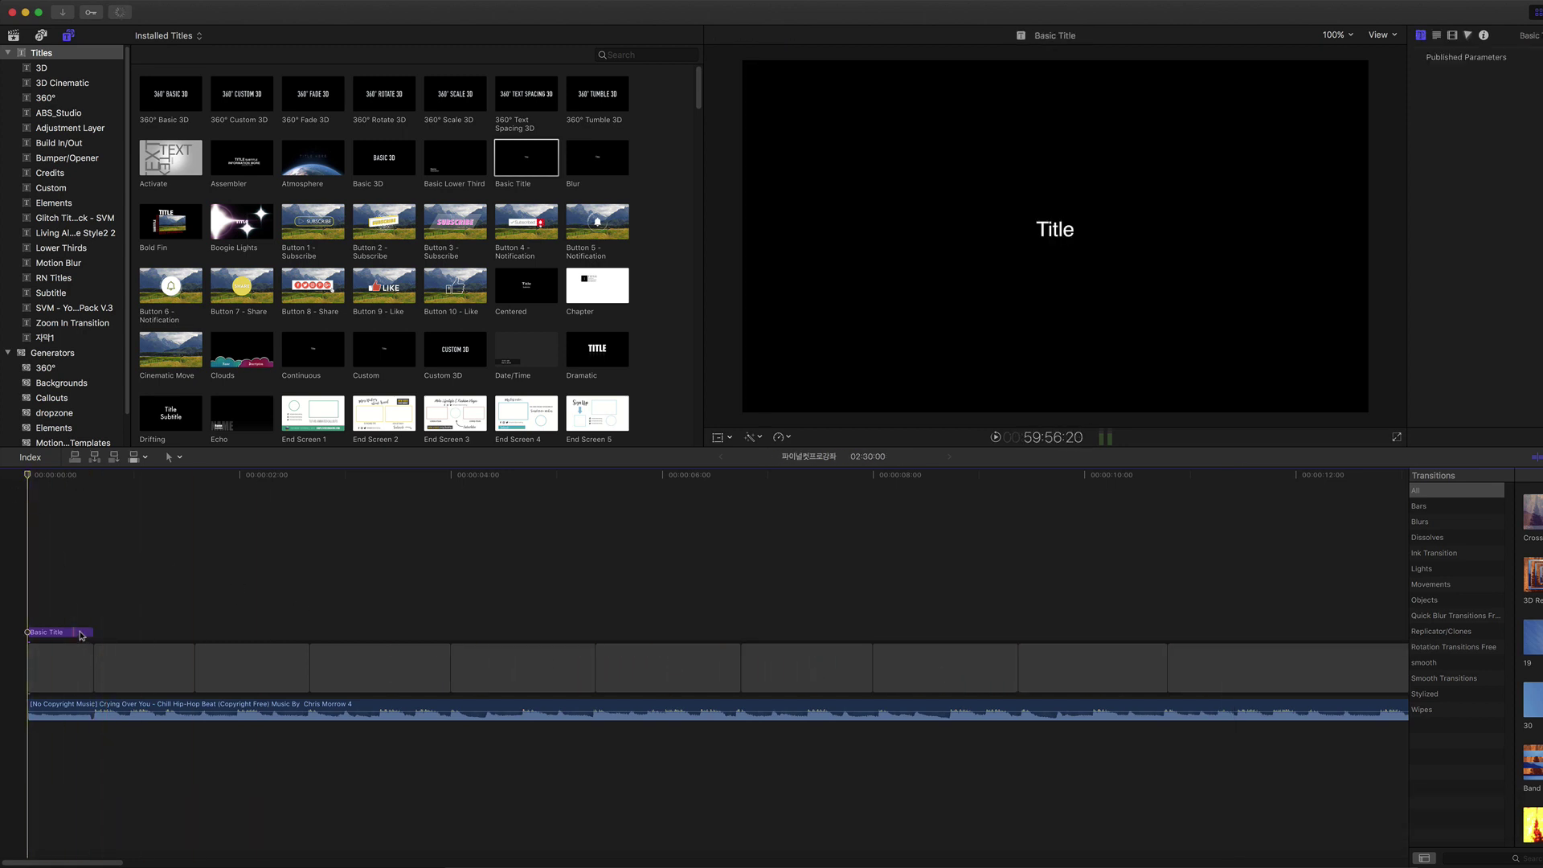
key("alt")
left_click_drag(79, 633, 191, 633)
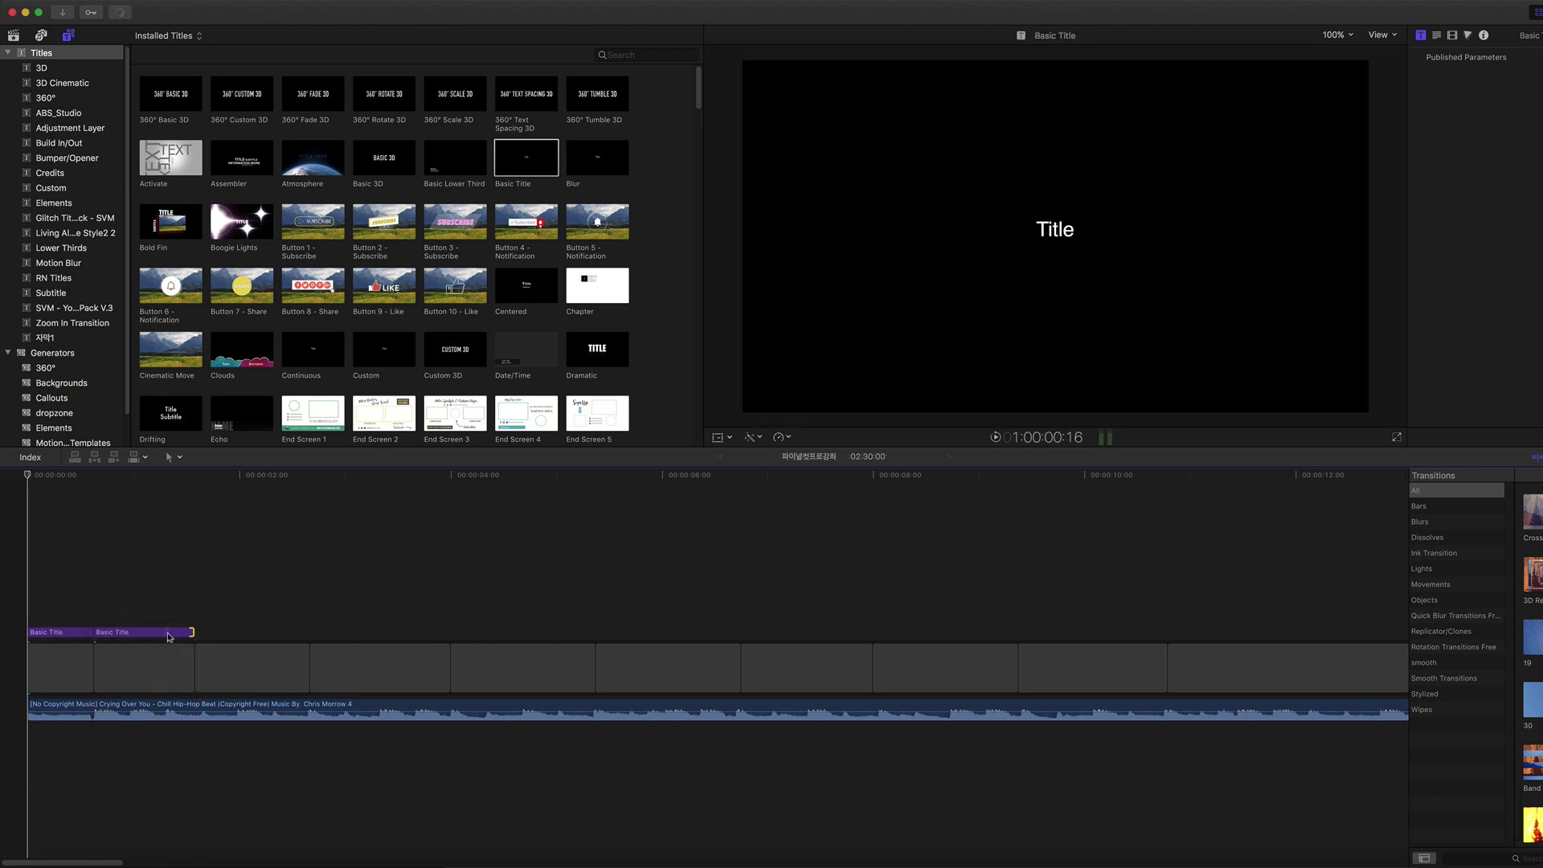
Duplicate the Basic Title over the next seven gap segments, matching each copy to its segment's length, and play back the result.
left_click(169, 588)
left_click(65, 595)
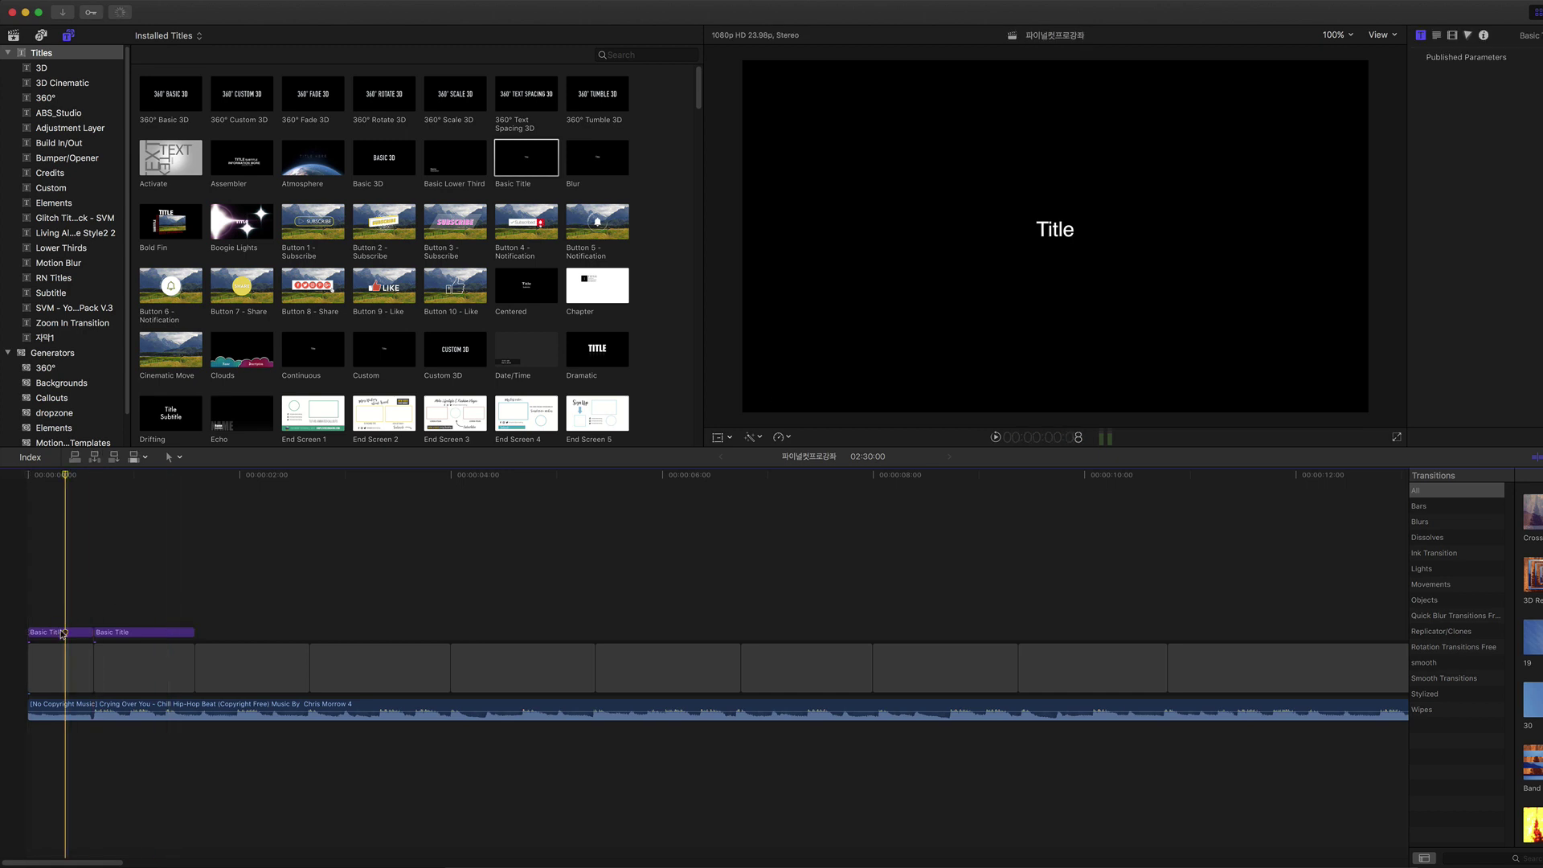
left_click(155, 598)
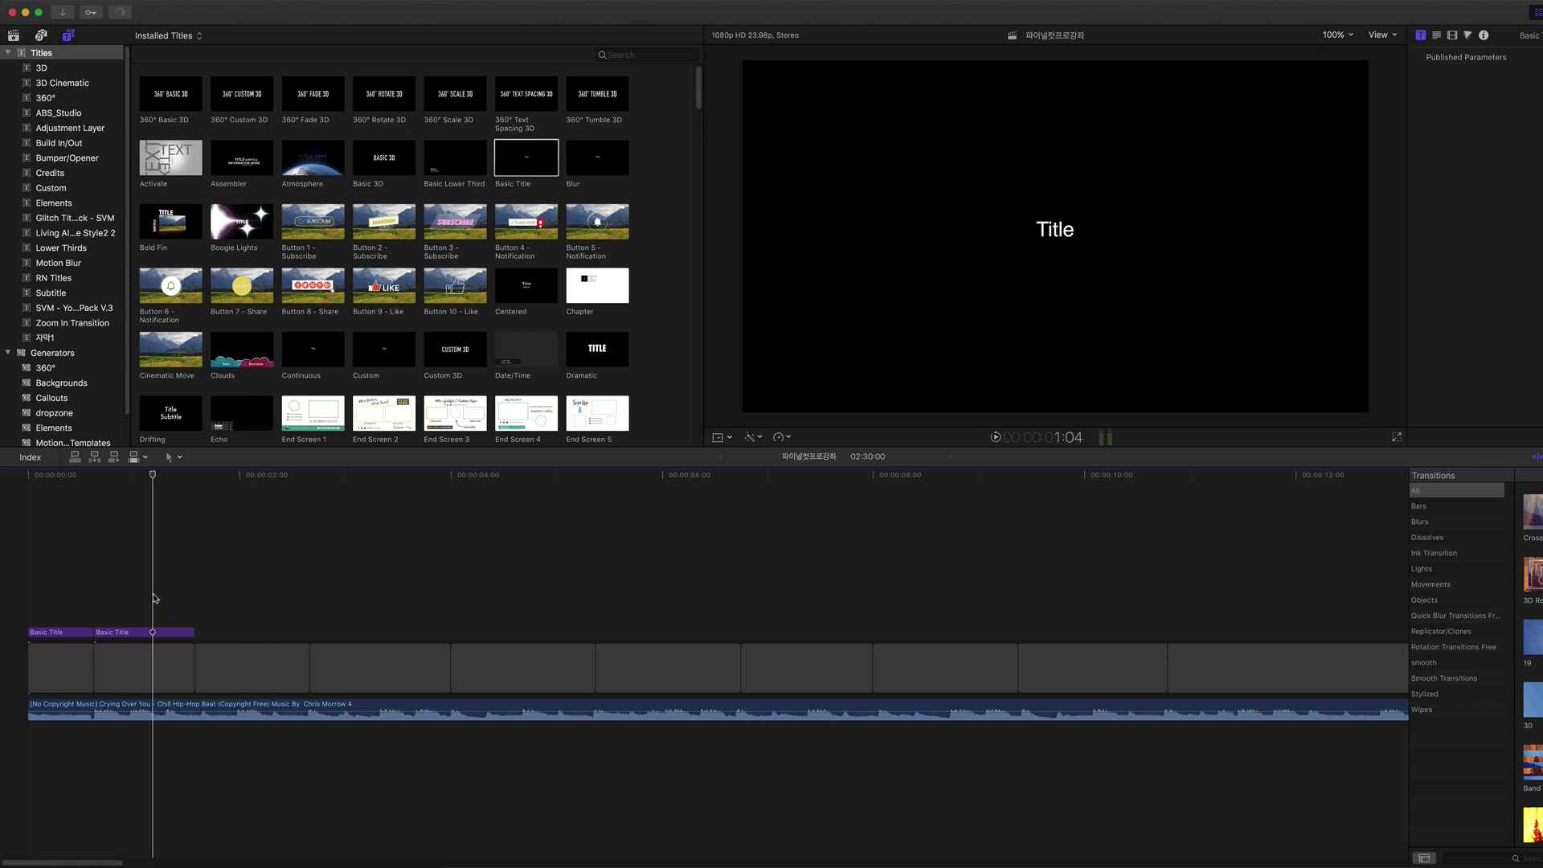
left_click_drag(179, 632, 1004, 632)
left_click_drag(1001, 632, 1164, 630)
key("space")
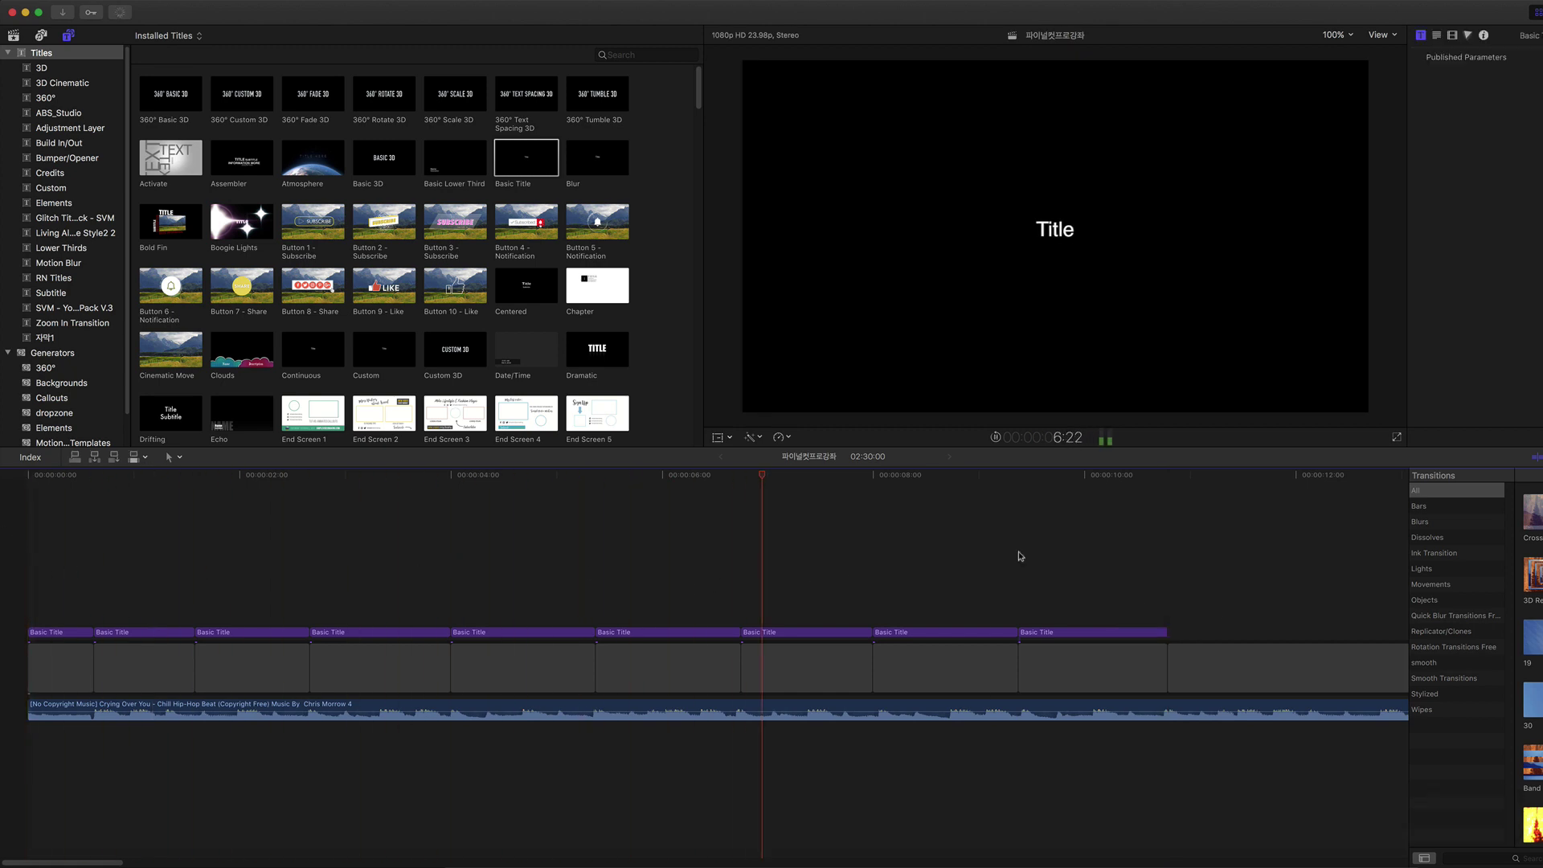
key("space")
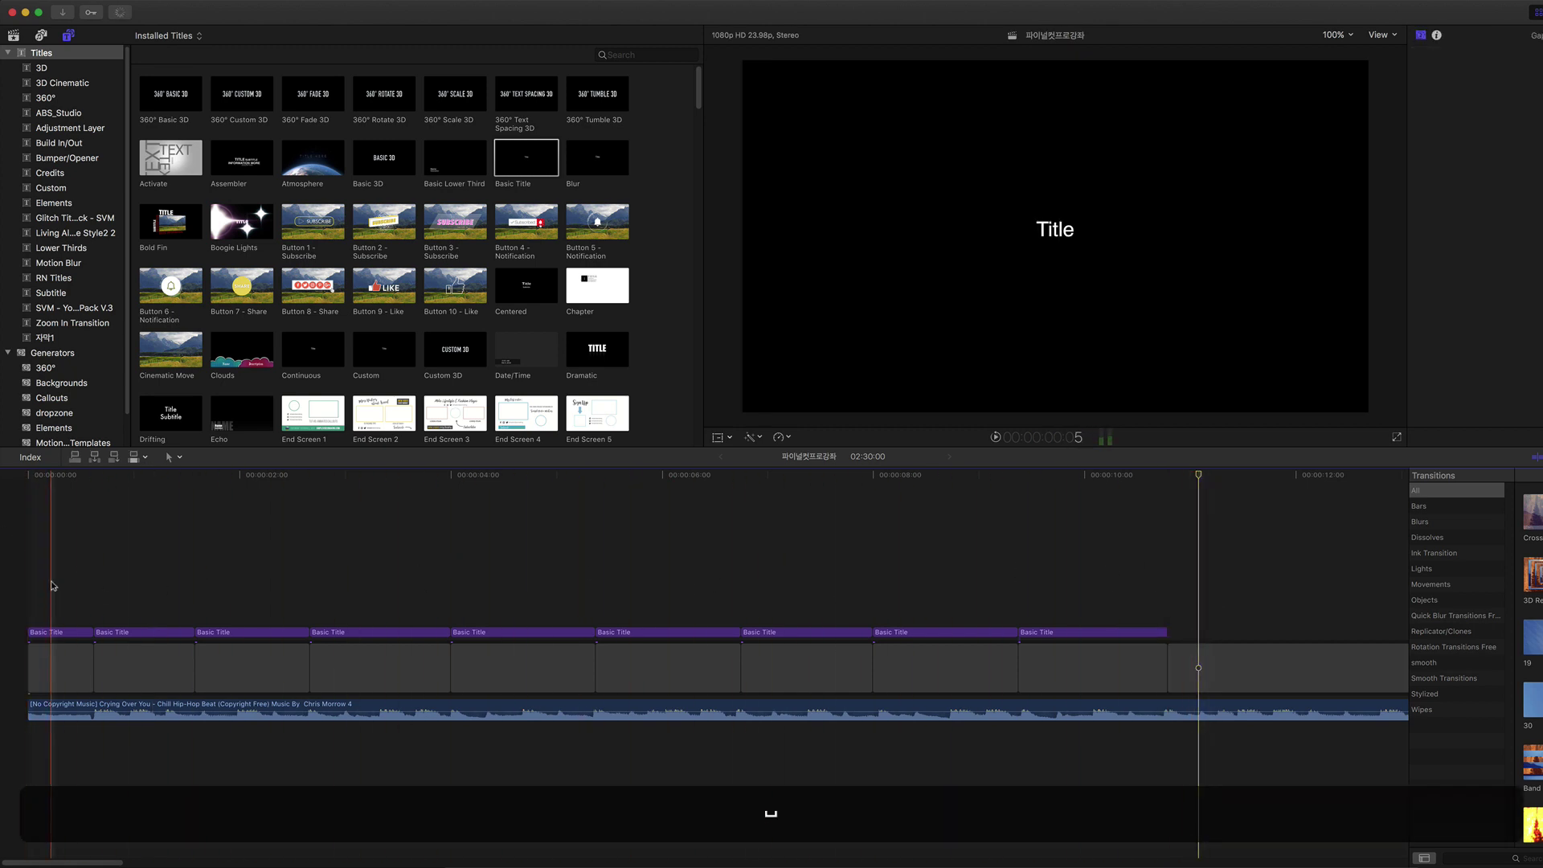
Try trimming the end of the second gap segment by two frames, and undo the trim.
left_click(51, 585)
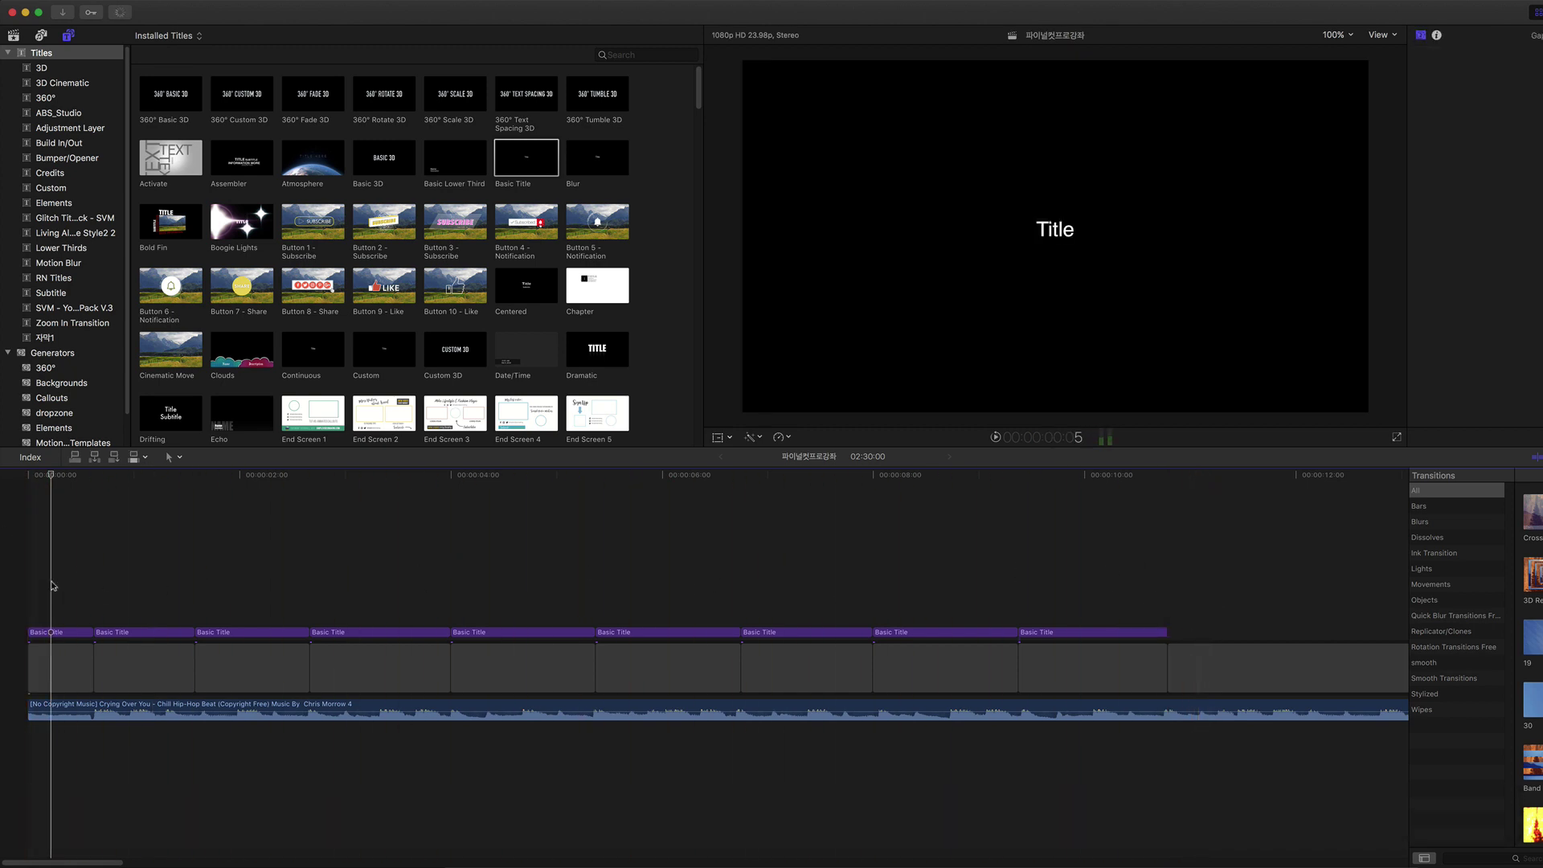
left_click(197, 588)
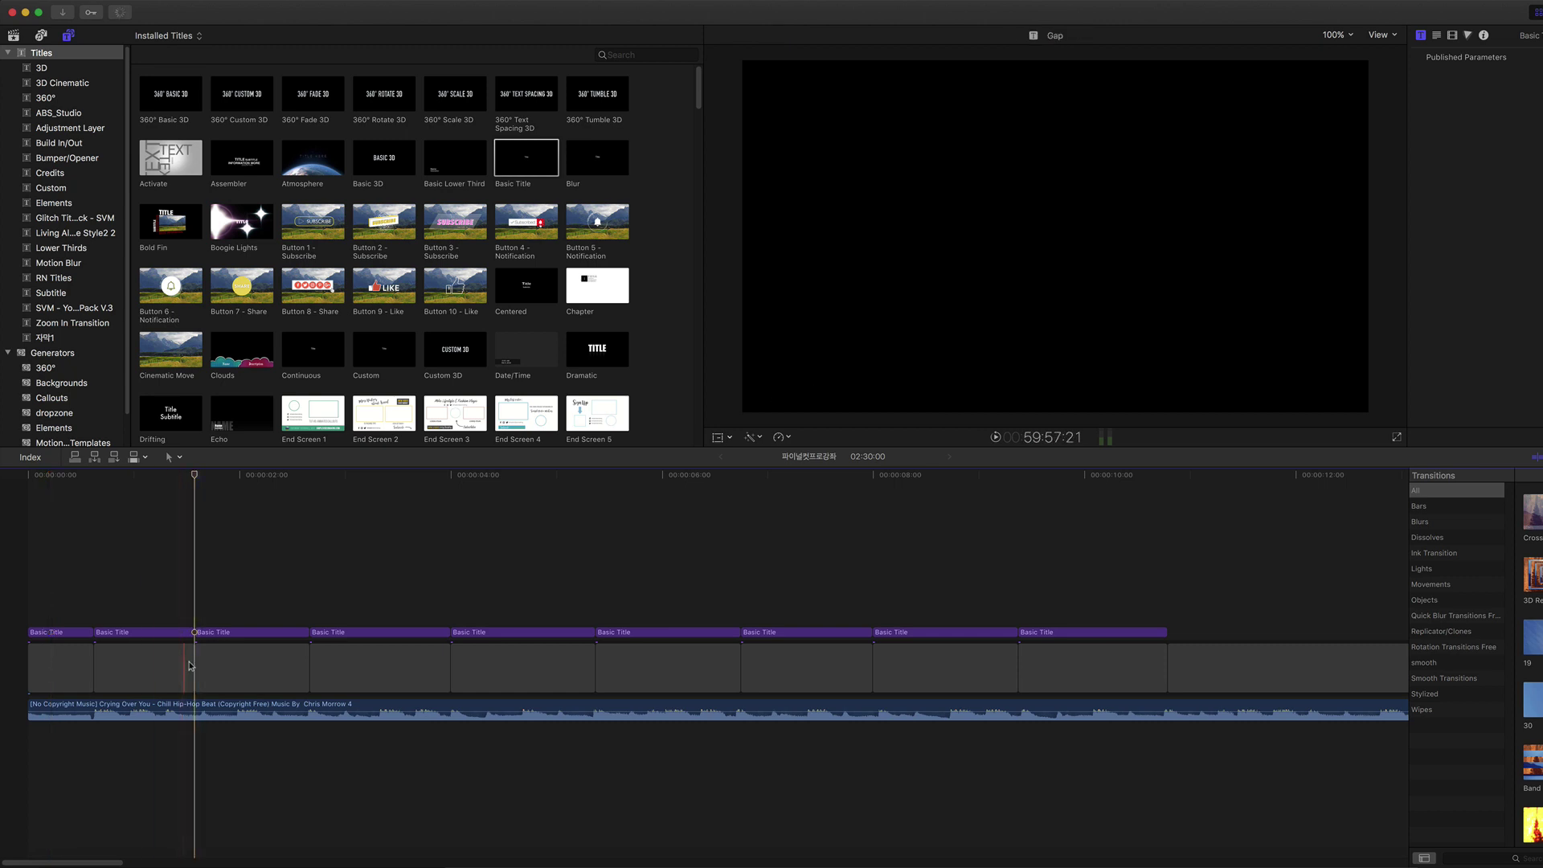
left_click(175, 609)
left_click(190, 634)
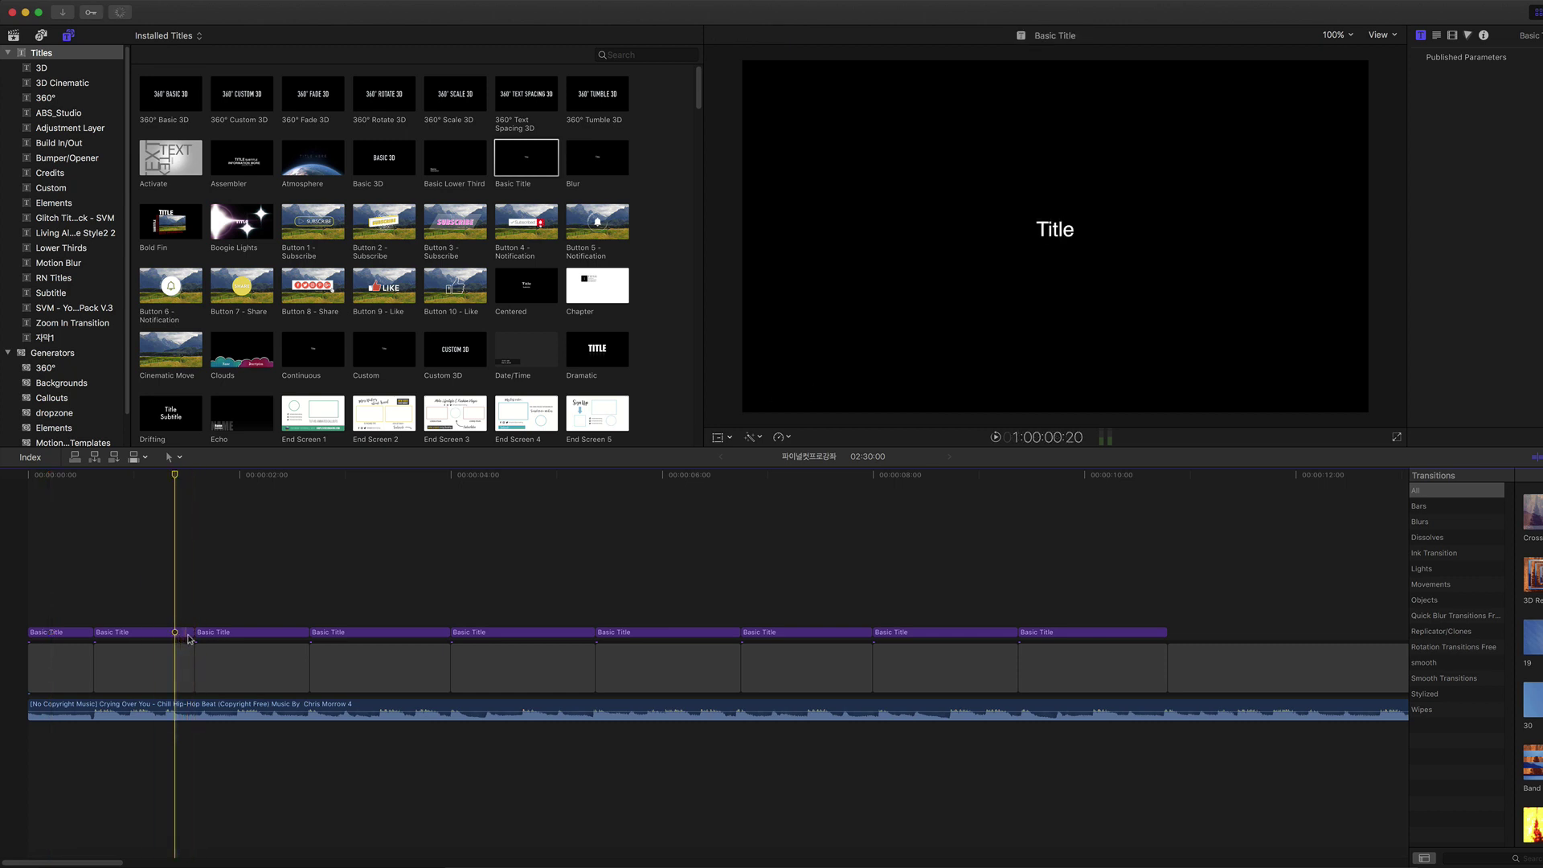
left_click_drag(191, 632, 181, 661)
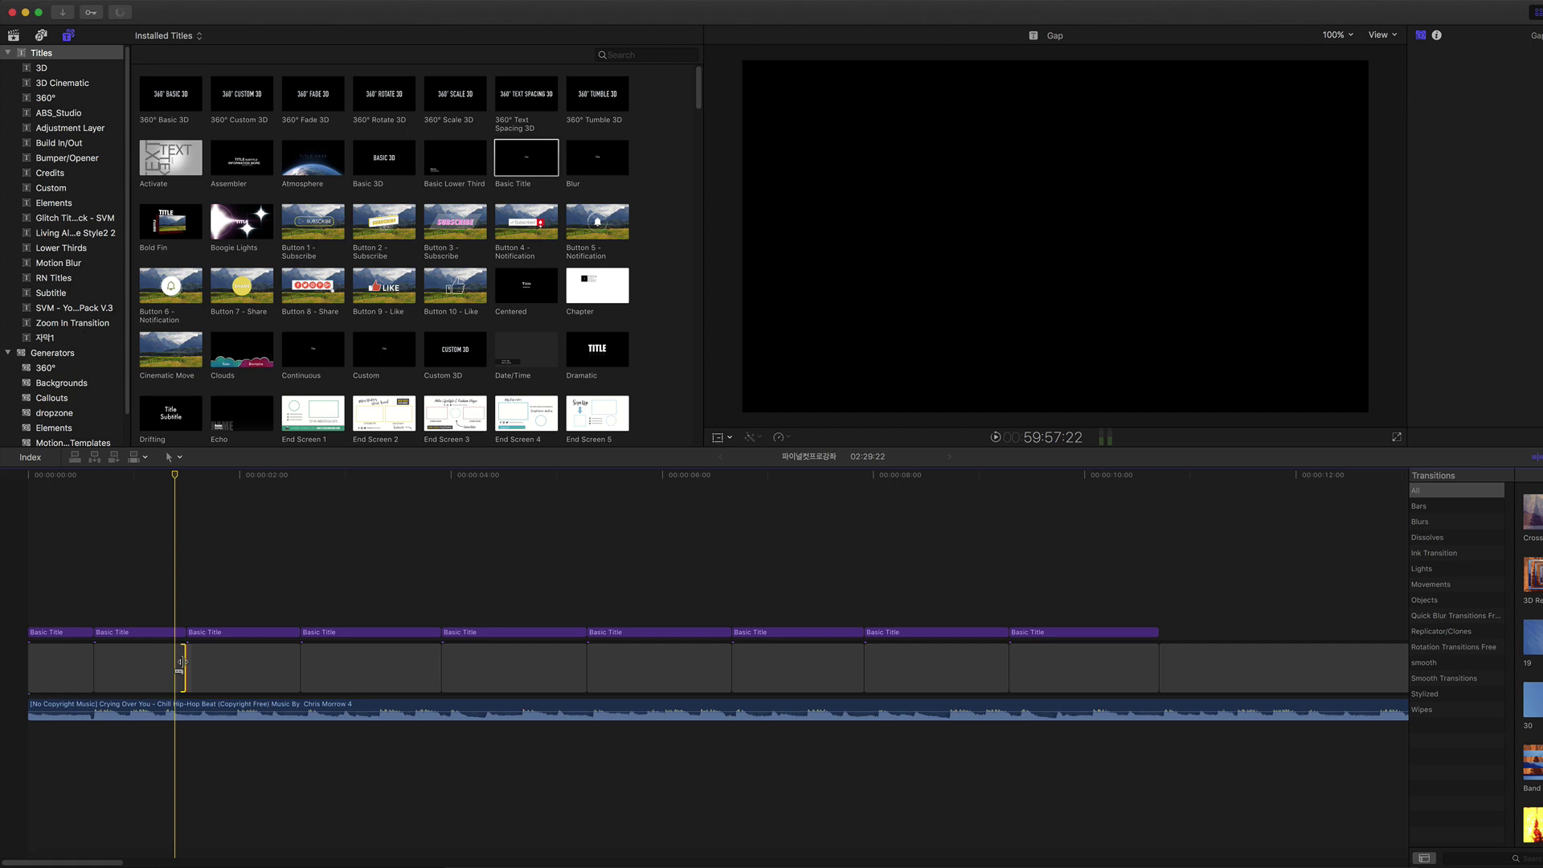
key("super+z")
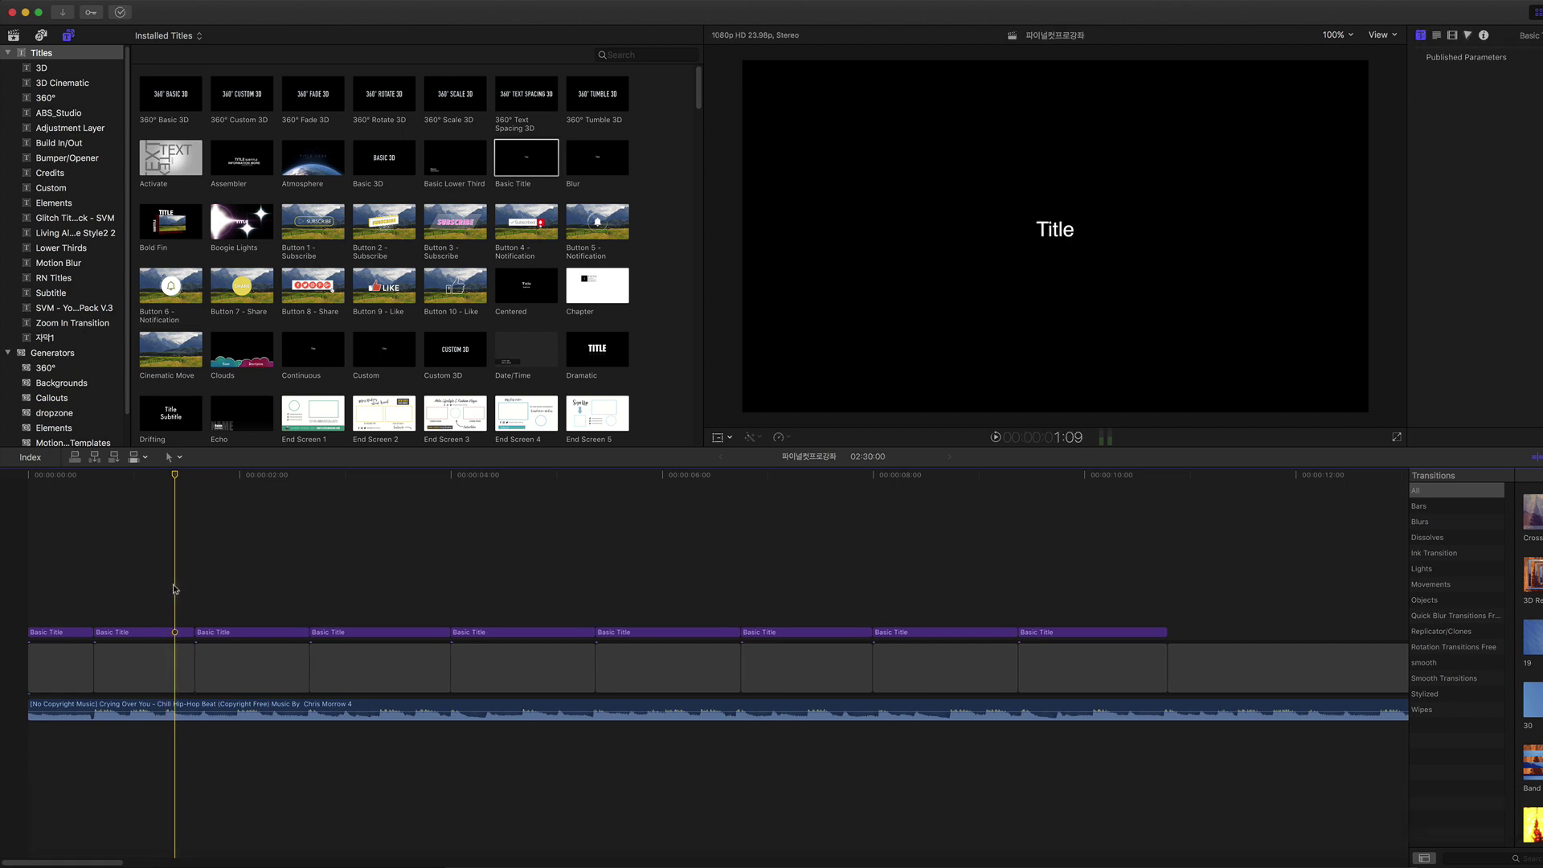
Replace the first Basic Title's text with "안녕하세요".
left_click(56, 633)
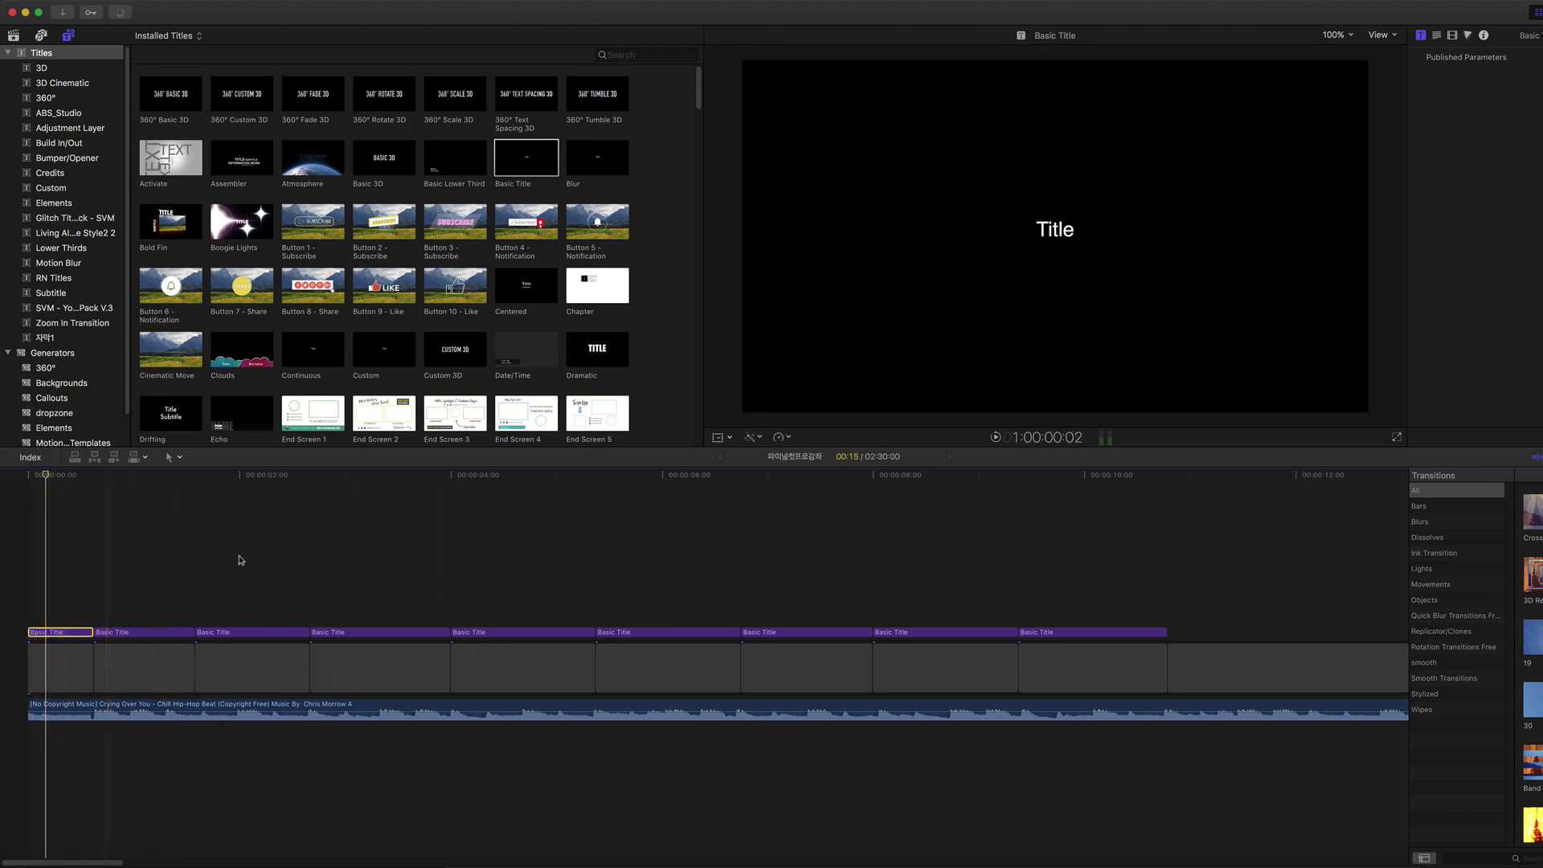
double_click(1063, 241)
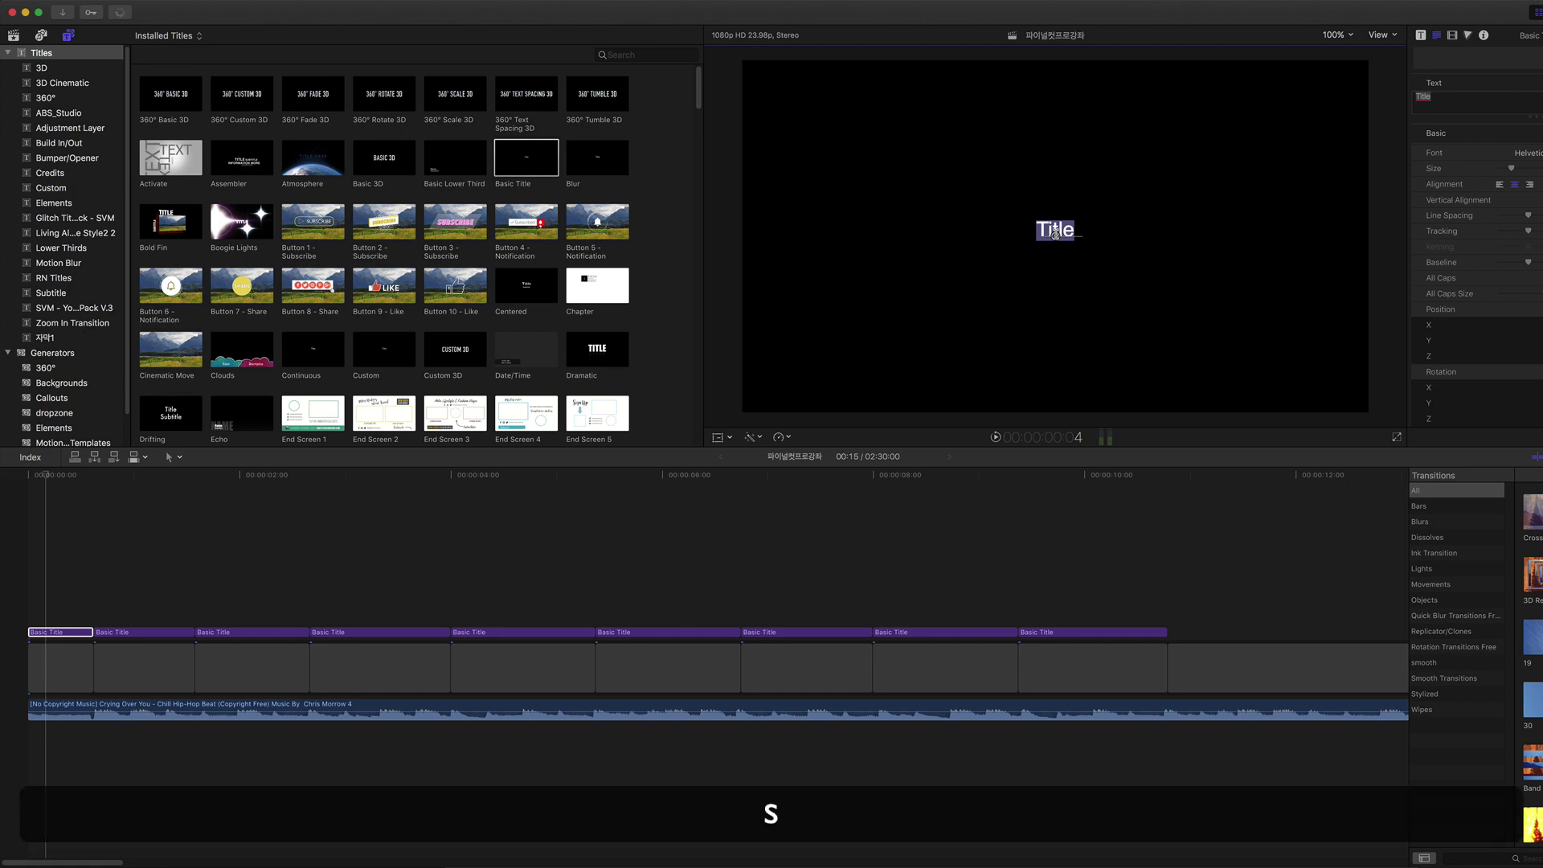
type("LOL")
key("BackSpace")
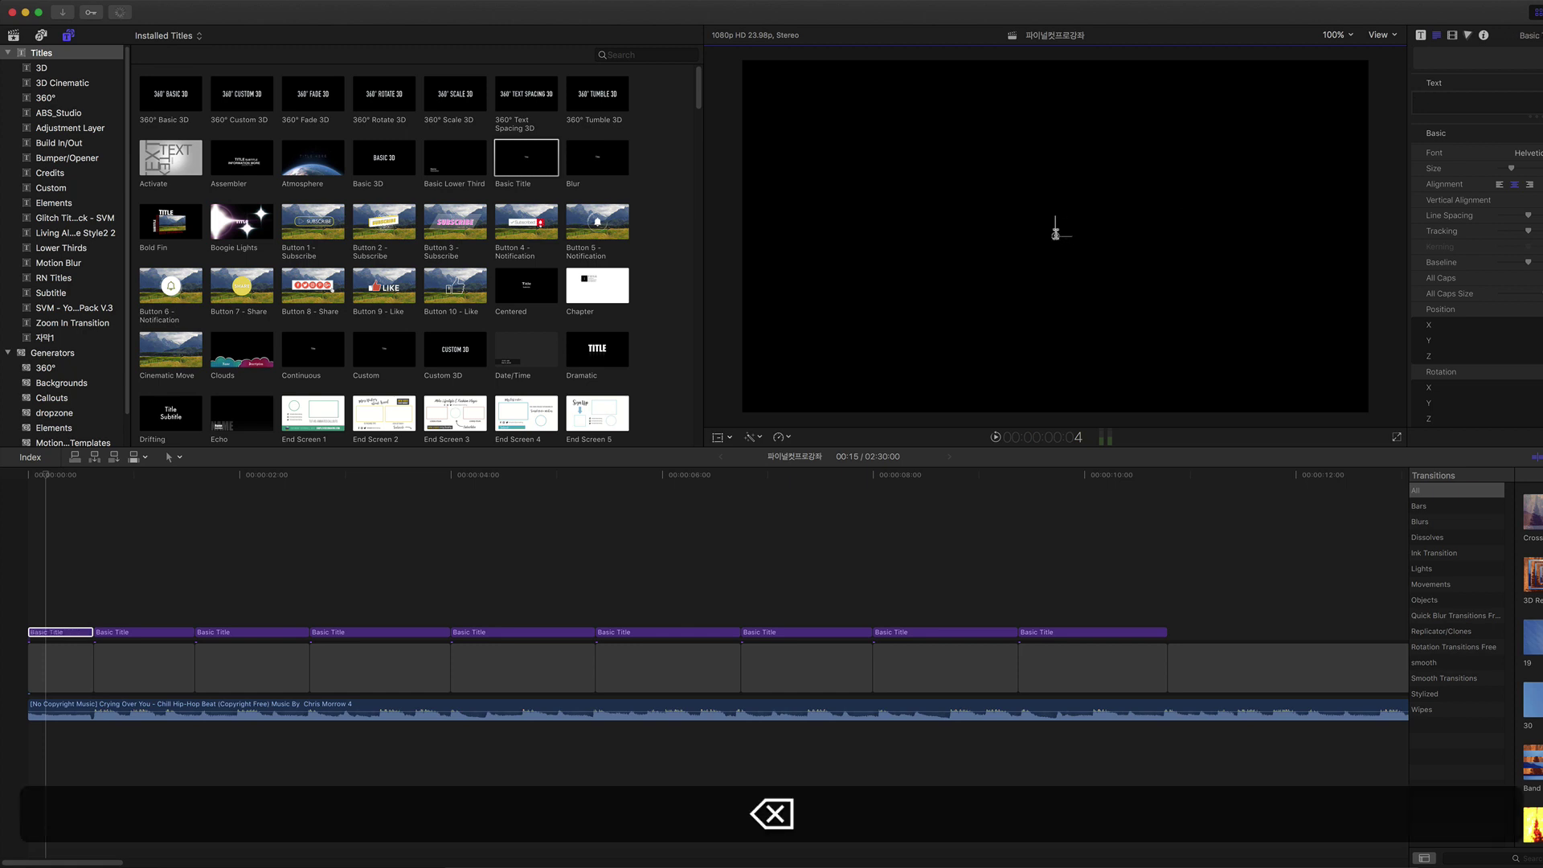
type("안녕하세요")
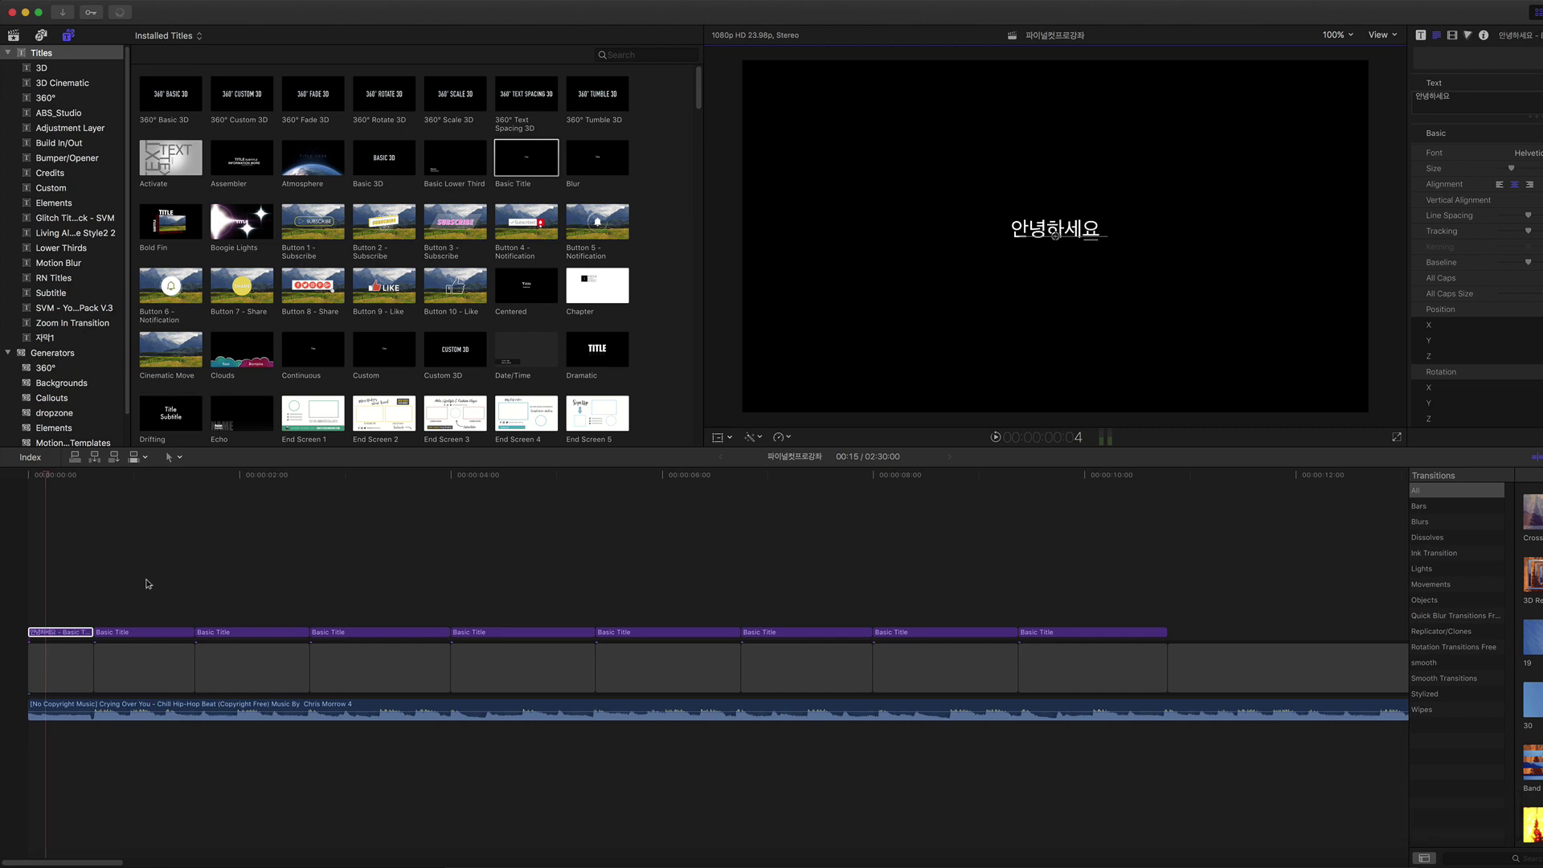
left_click(138, 632)
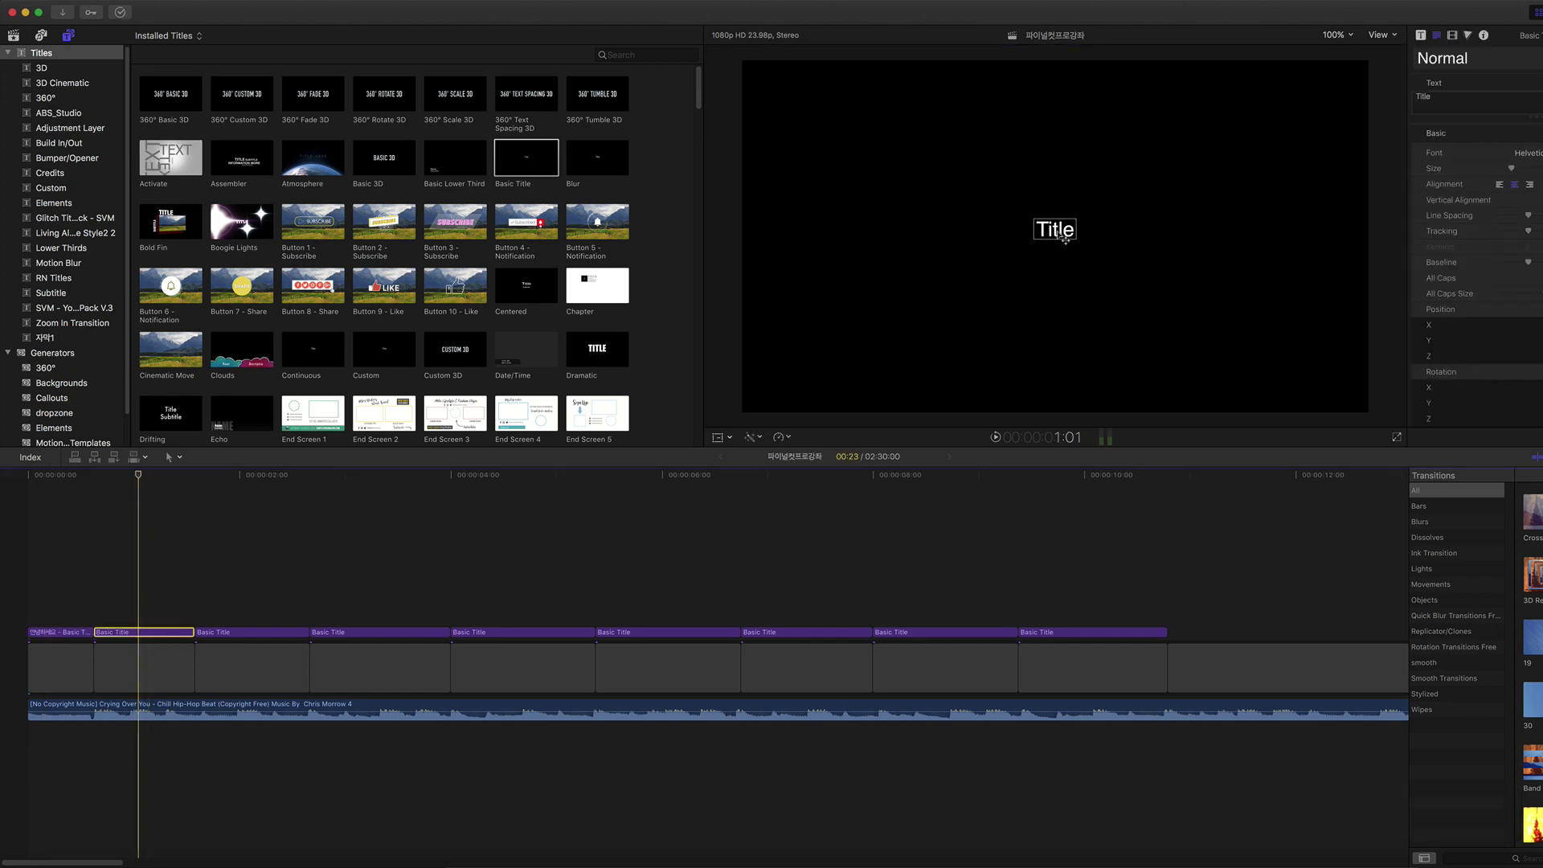
left_click_drag(1065, 239, 1068, 248)
left_click(78, 576)
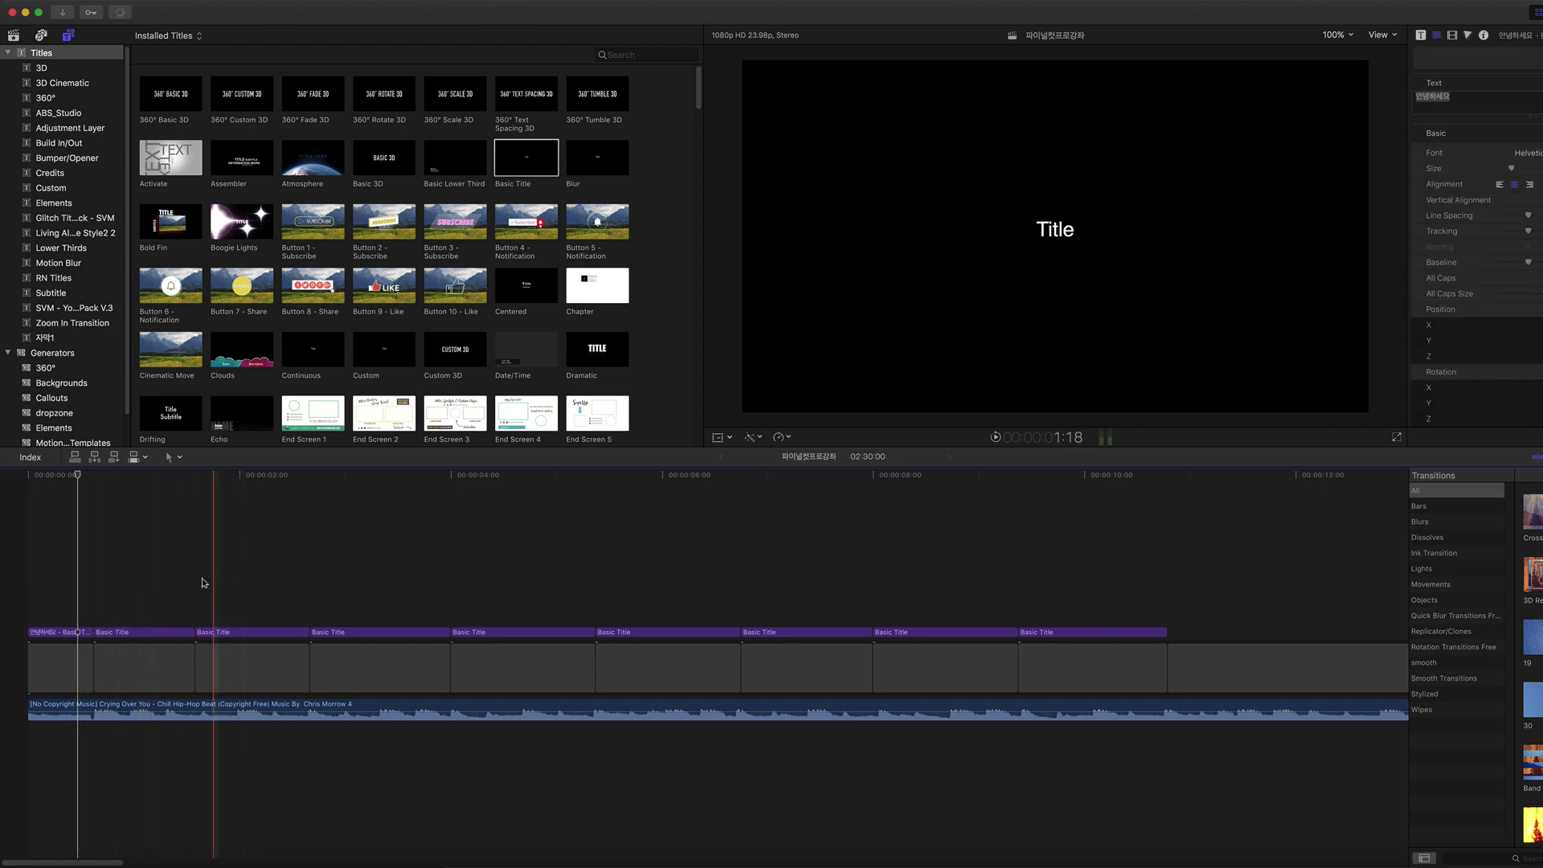
left_click(136, 633)
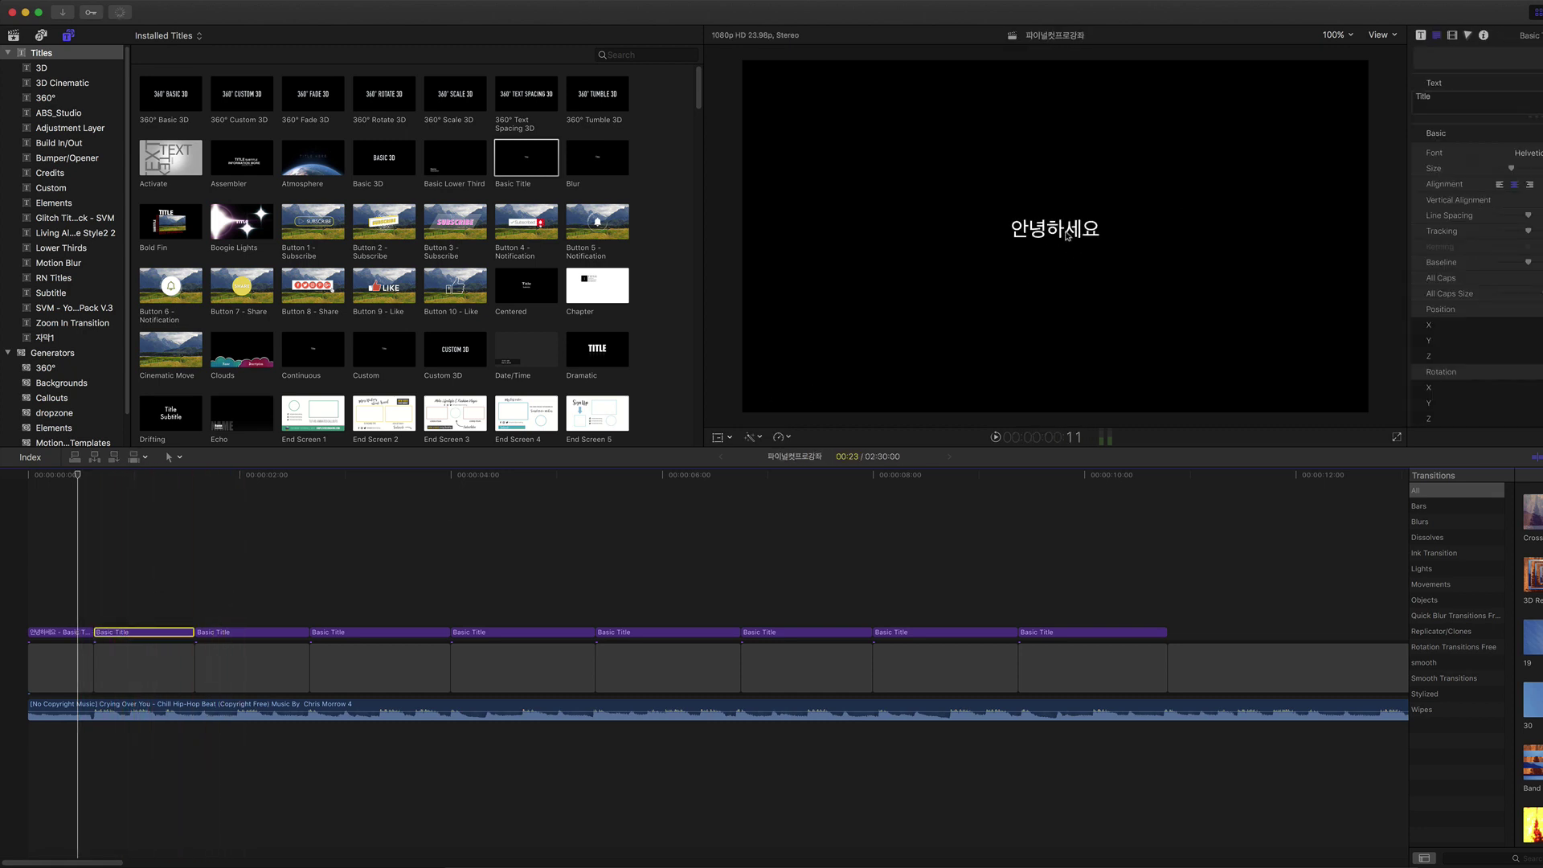
key("super+z")
key("super+z")
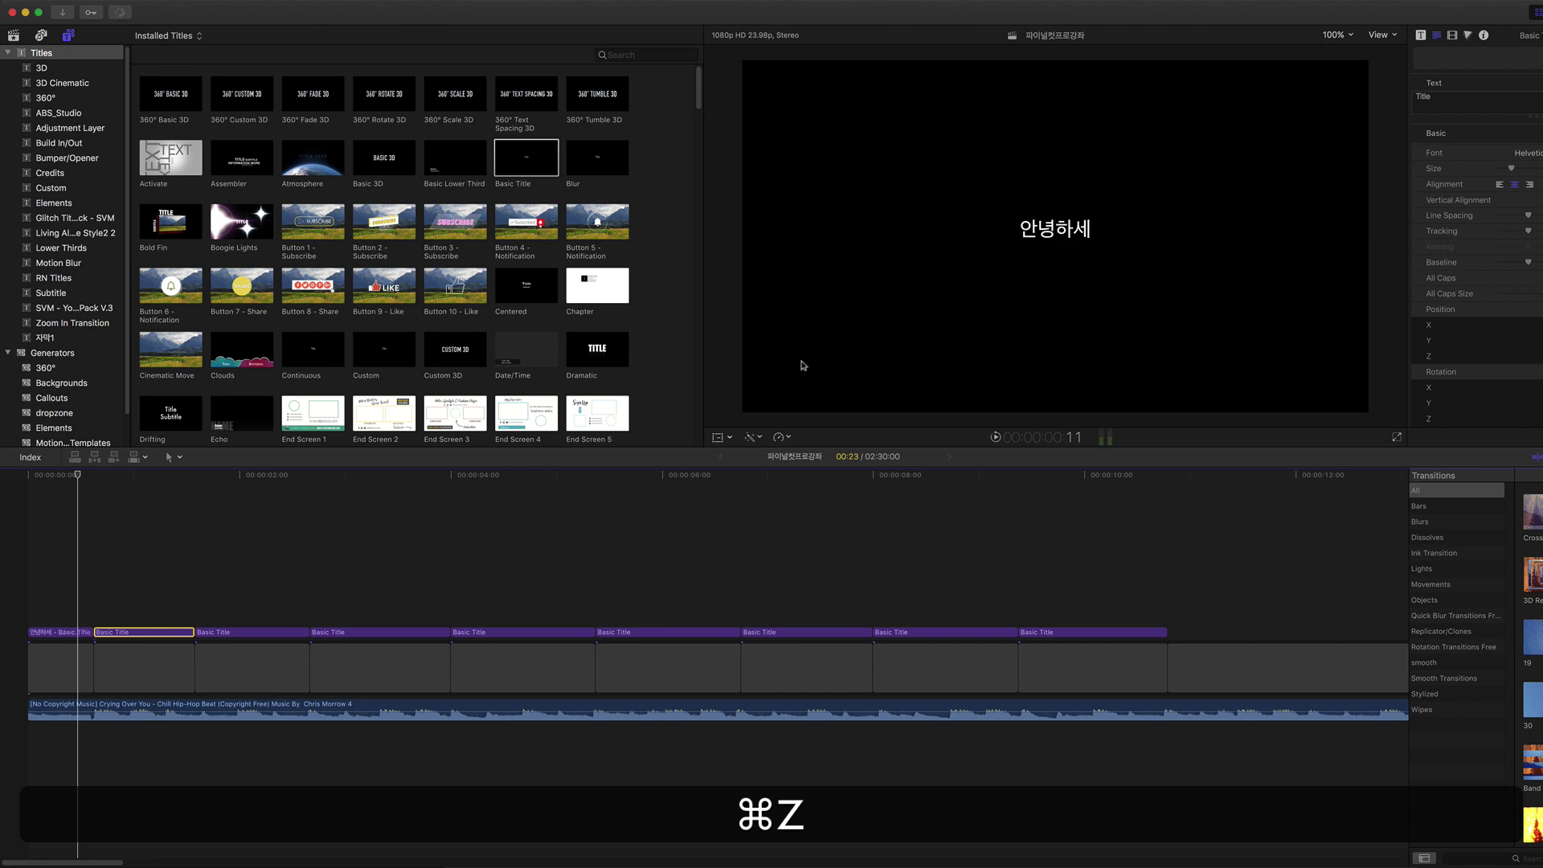
key("super+z")
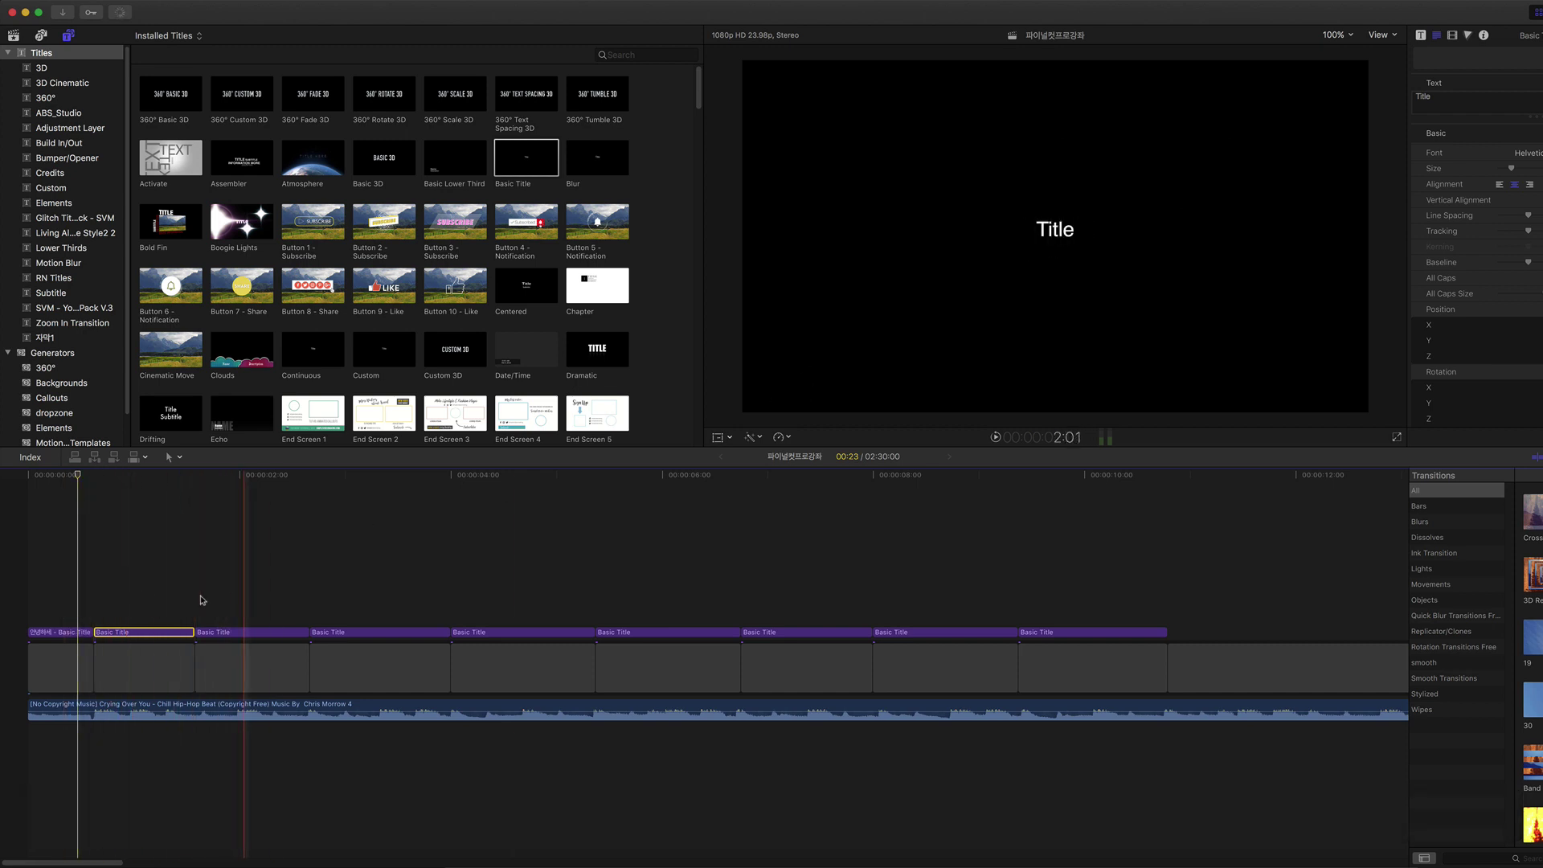
Complete the first title's text as "안녕하세요" and replace the second title's text with the channel name.
left_click(66, 633)
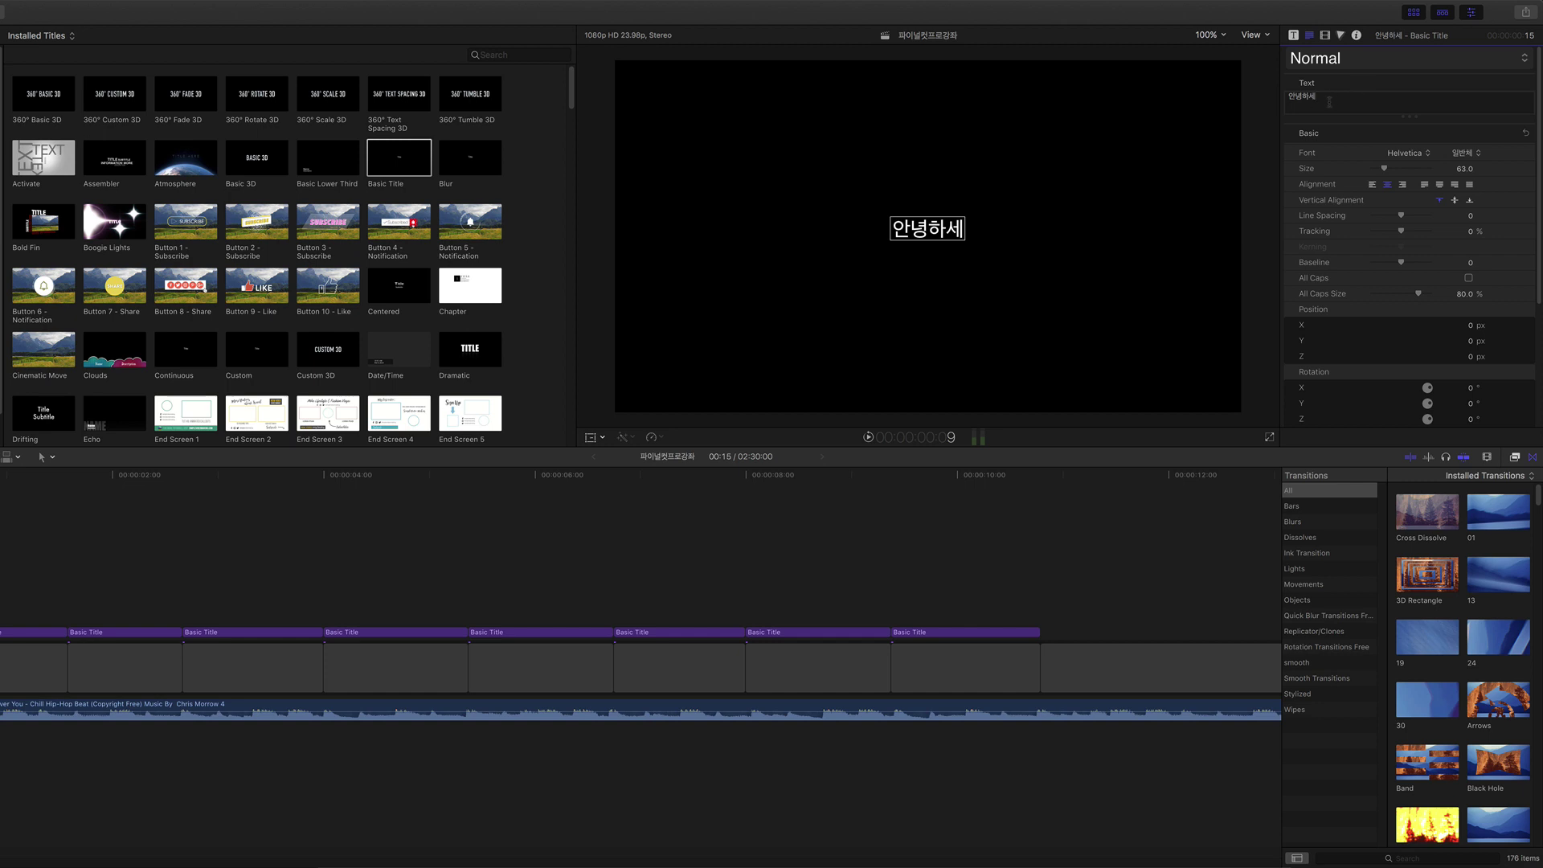
type("ㅇ")
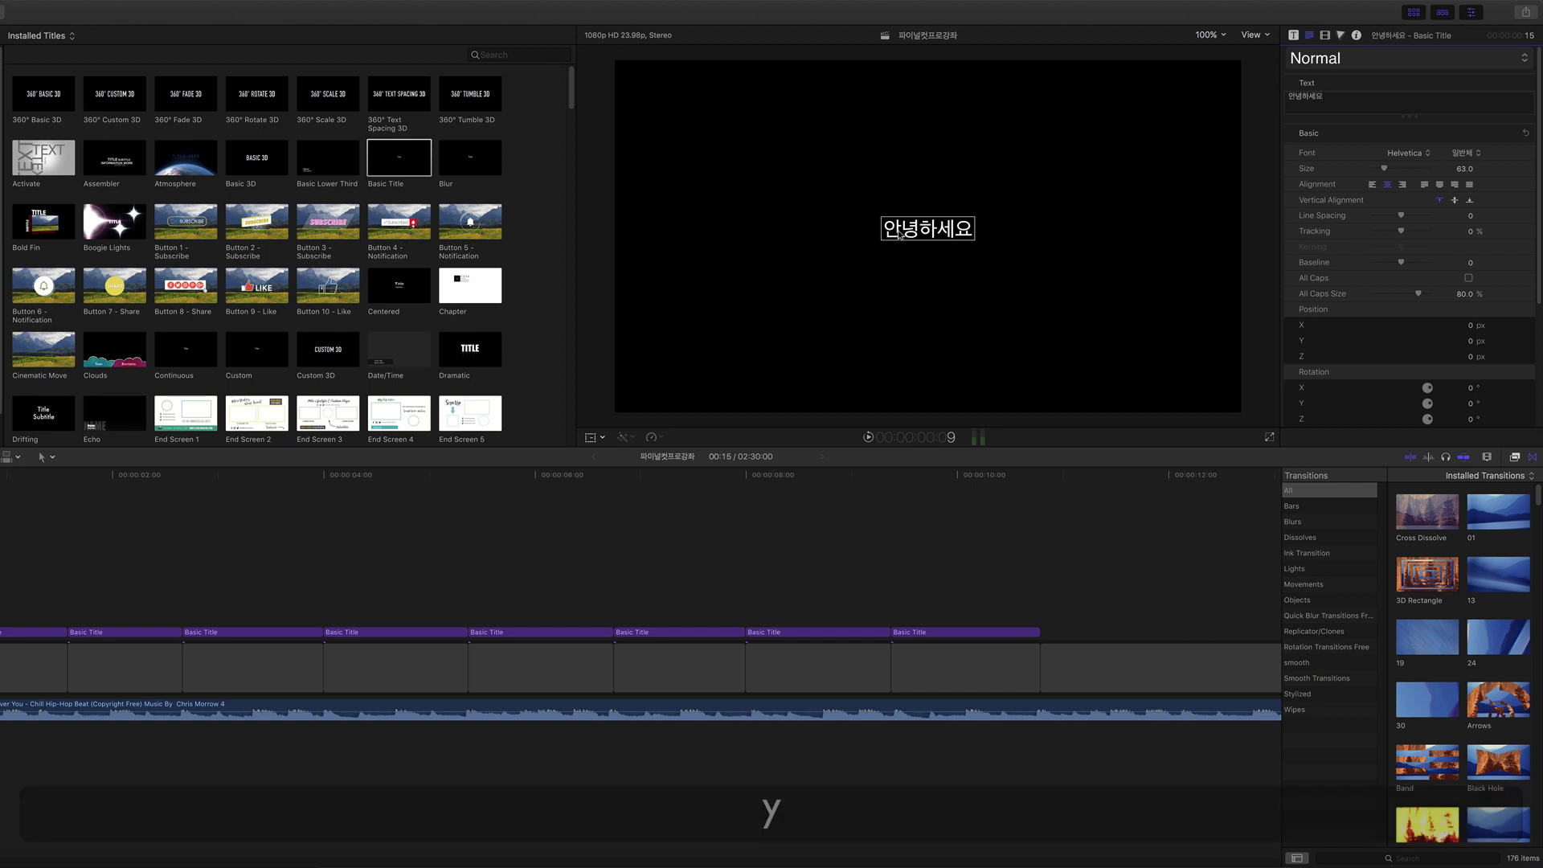
key("Escape")
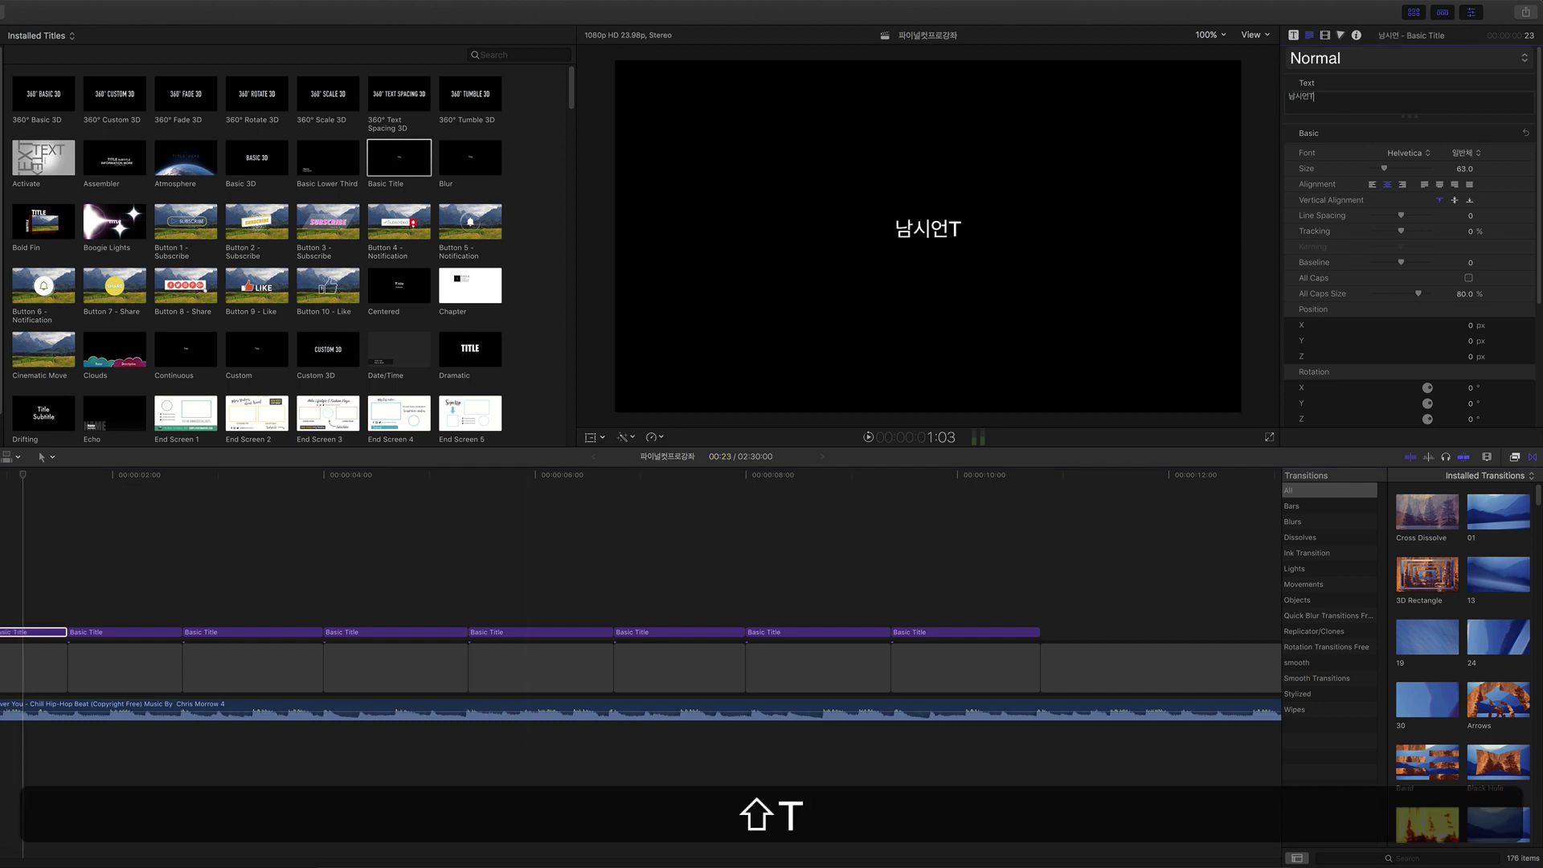
Replace the texts of the third, fourth and fifth titles with "파이널컷프로", "기초 배우기" and "gap 클립으로".
left_click(112, 632)
type("파이널컷프로")
left_click(251, 631)
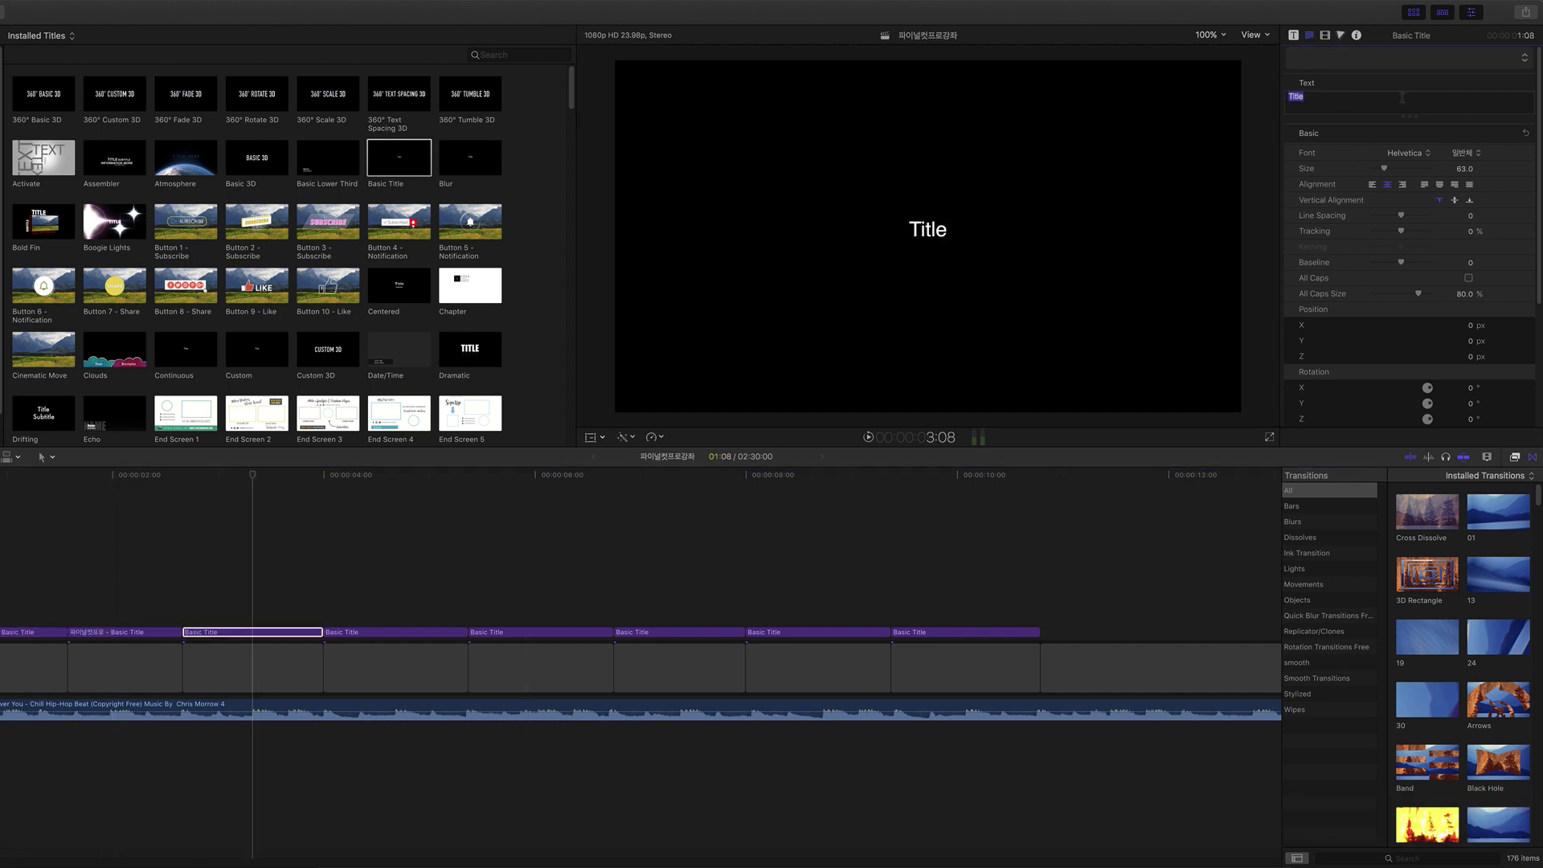
type("기초 배우기")
left_click(366, 632)
type("gap 클립을")
Replace the sixth title's text with "검은색 배경에" and the seventh title's text with "흰색 글자만 나오는".
left_click(500, 632)
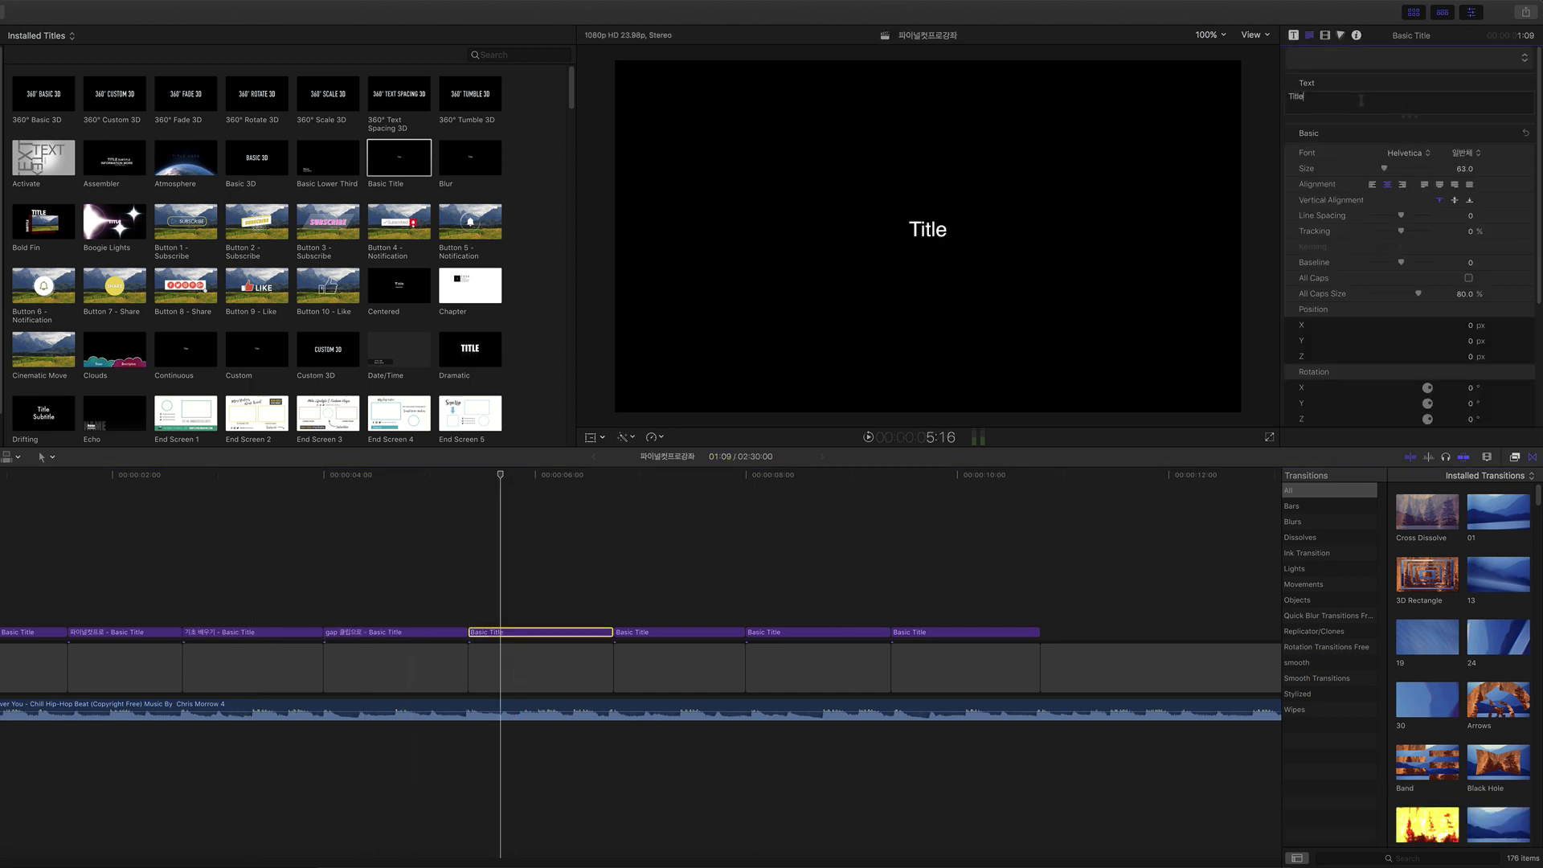
type("결혼식 배경에")
left_click(631, 632)
type("흐ㅣ색 글자만 나오는")
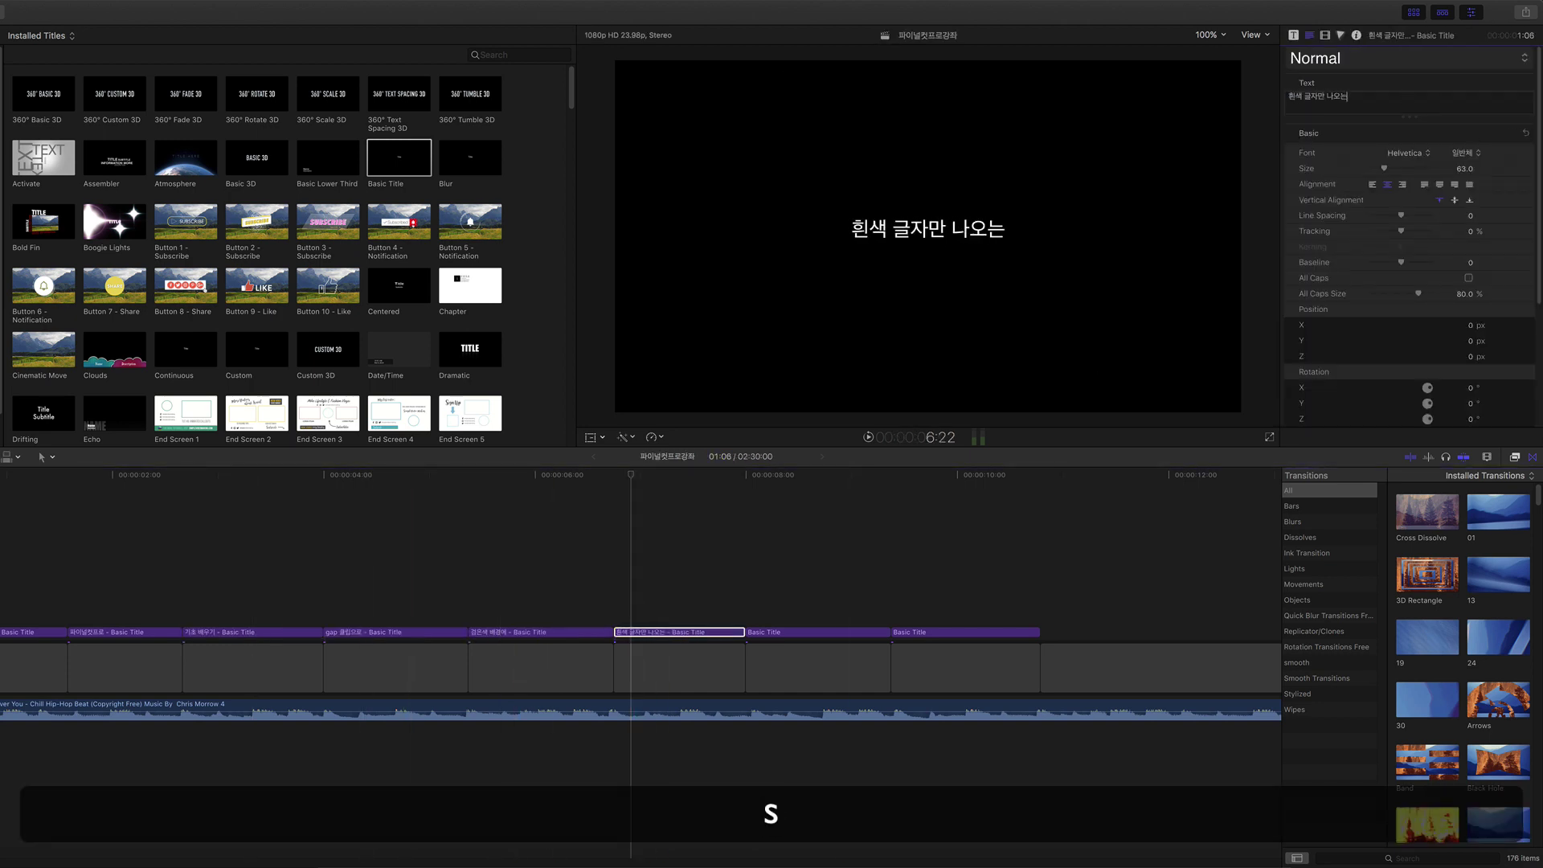
Replace the eighth title's text with "간단한 영상 만들기" and the ninth title's text with "듀토리얼".
left_click(812, 632)
type("간단한 영상 만들기")
left_click(1003, 632)
type("튜토리얼")
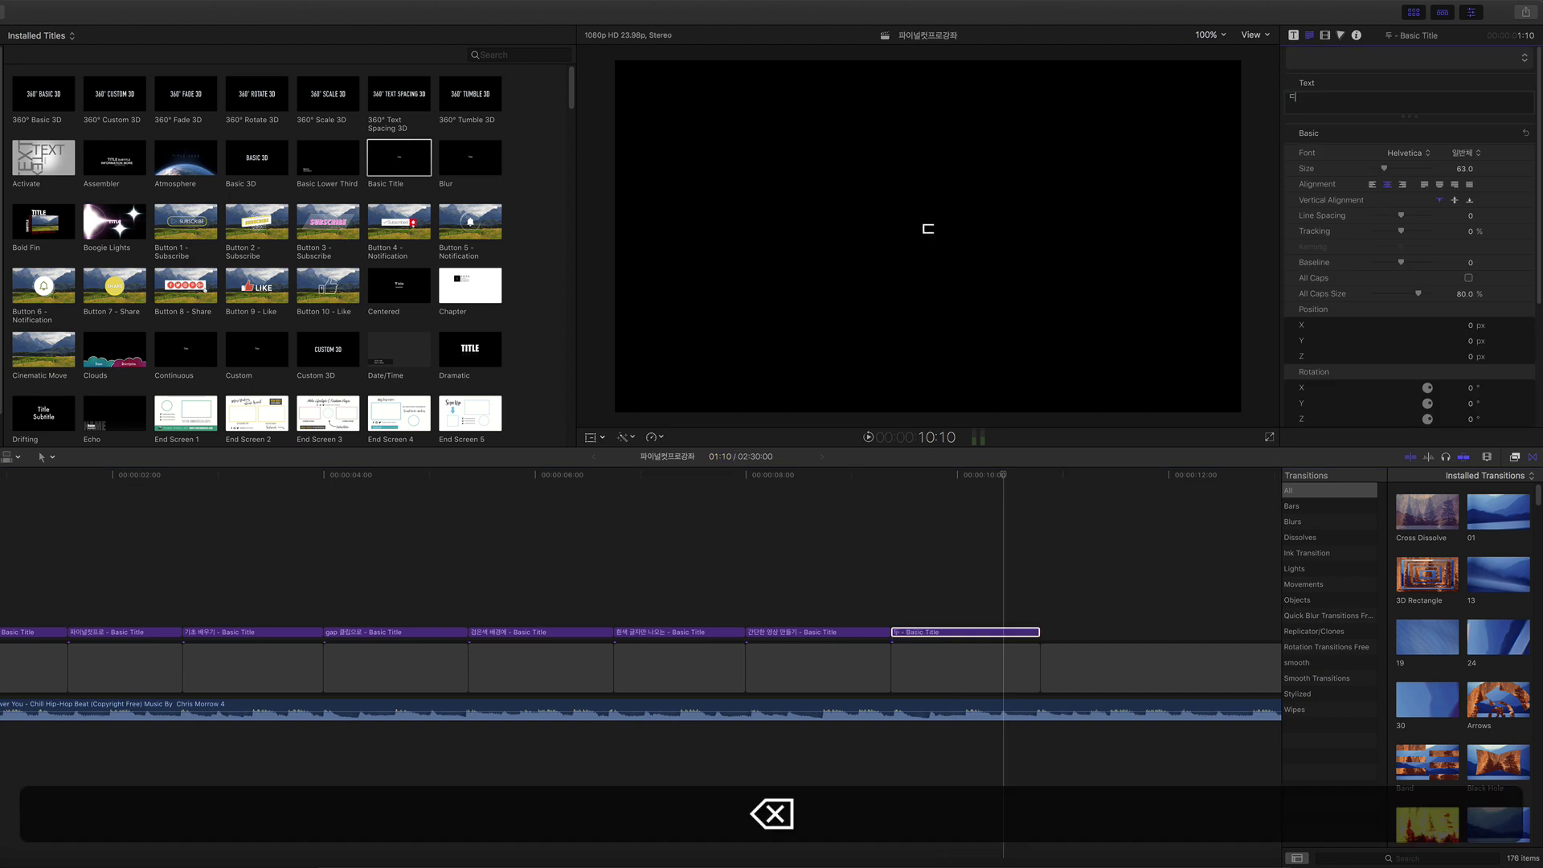
Play the title sequence from the start of the timeline to check the texts against the music.
left_click(119, 547)
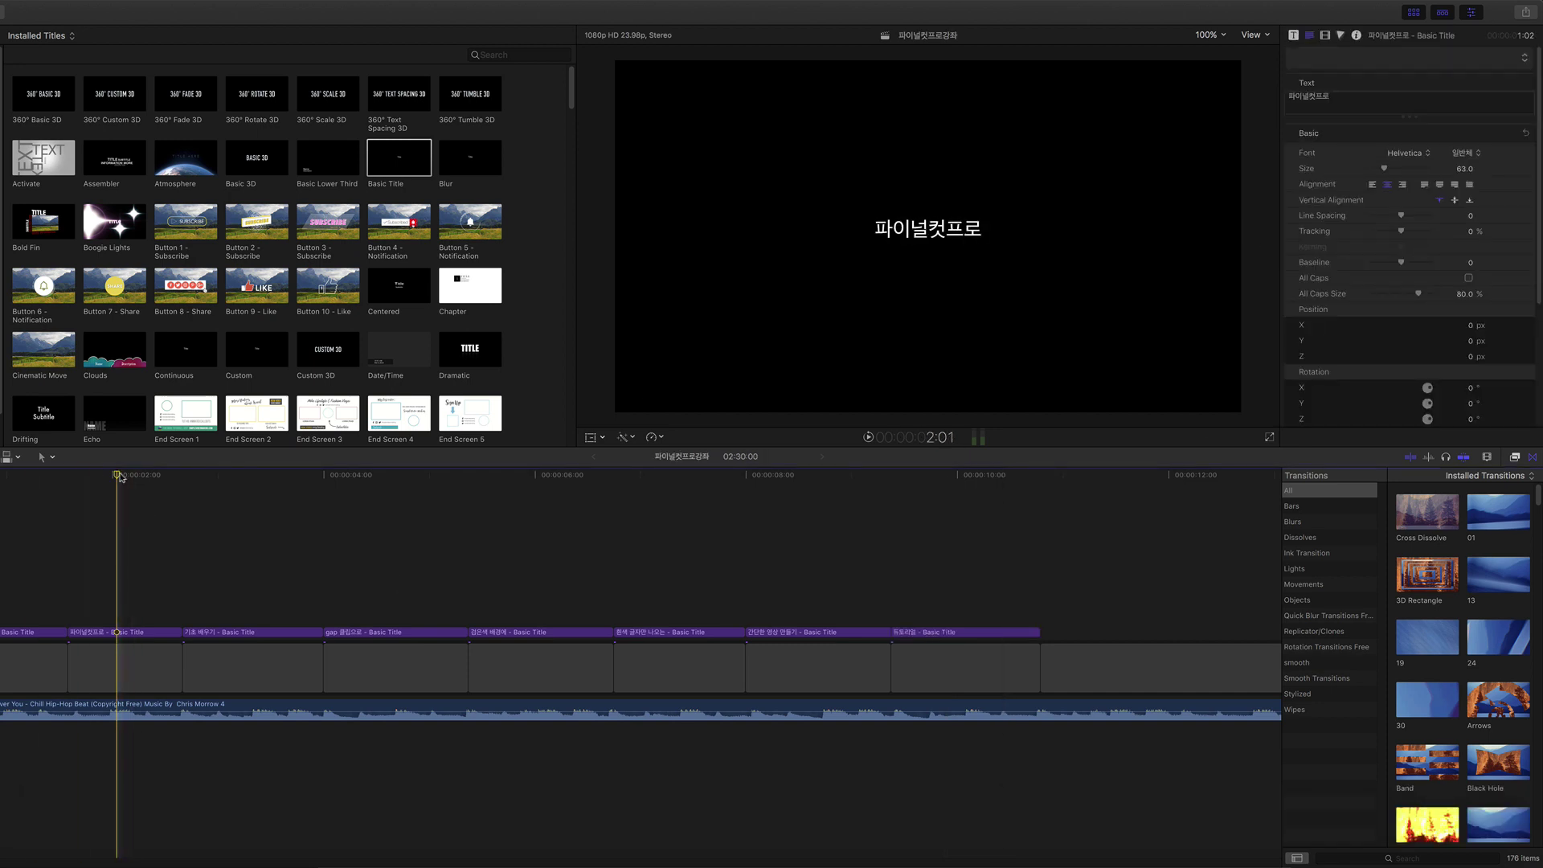
key("Home")
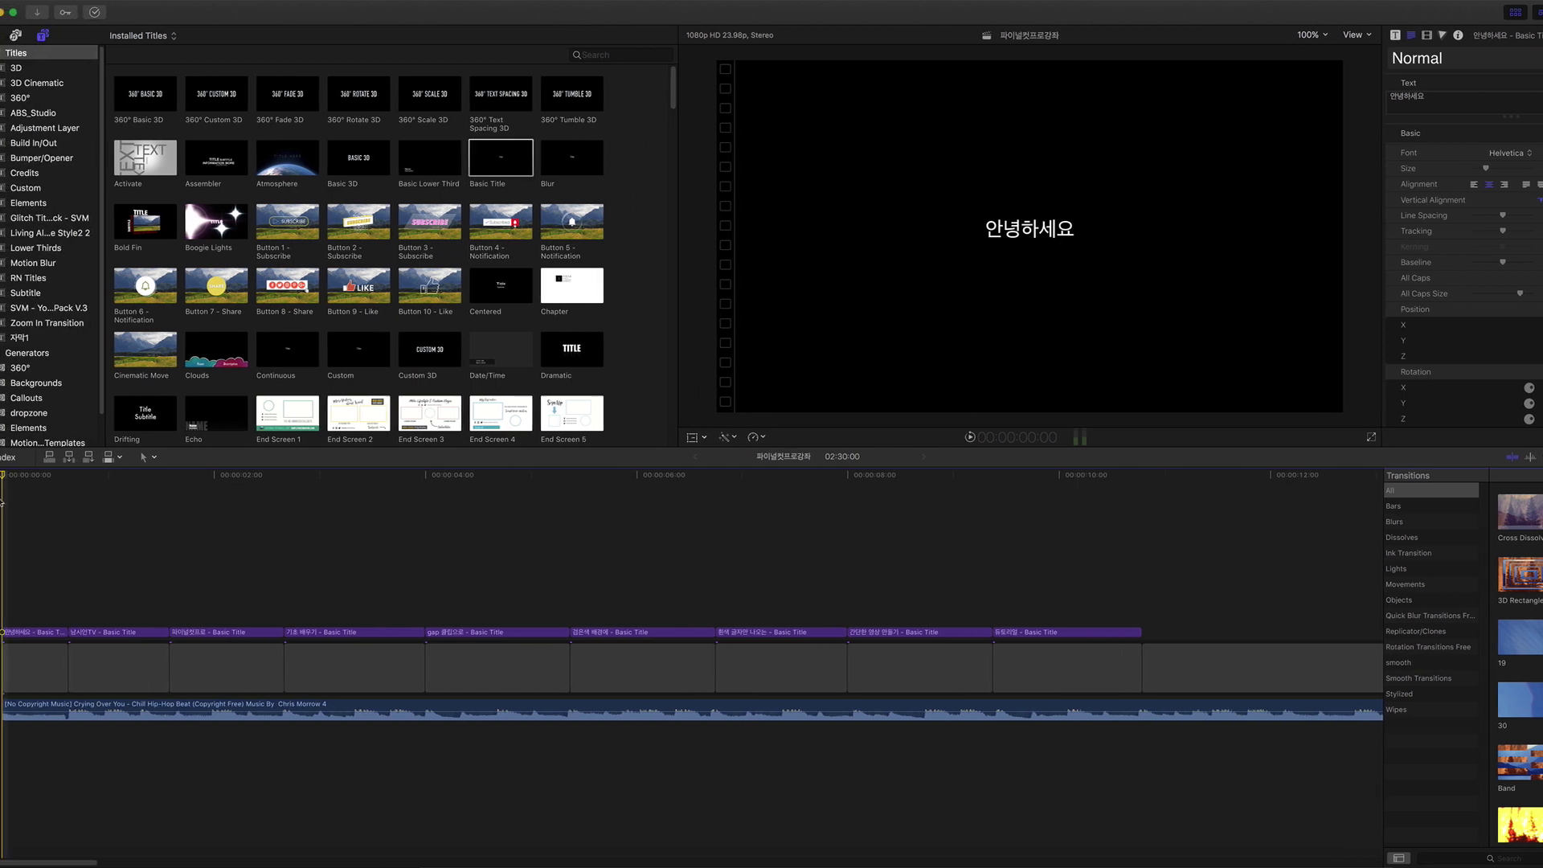
key("space")
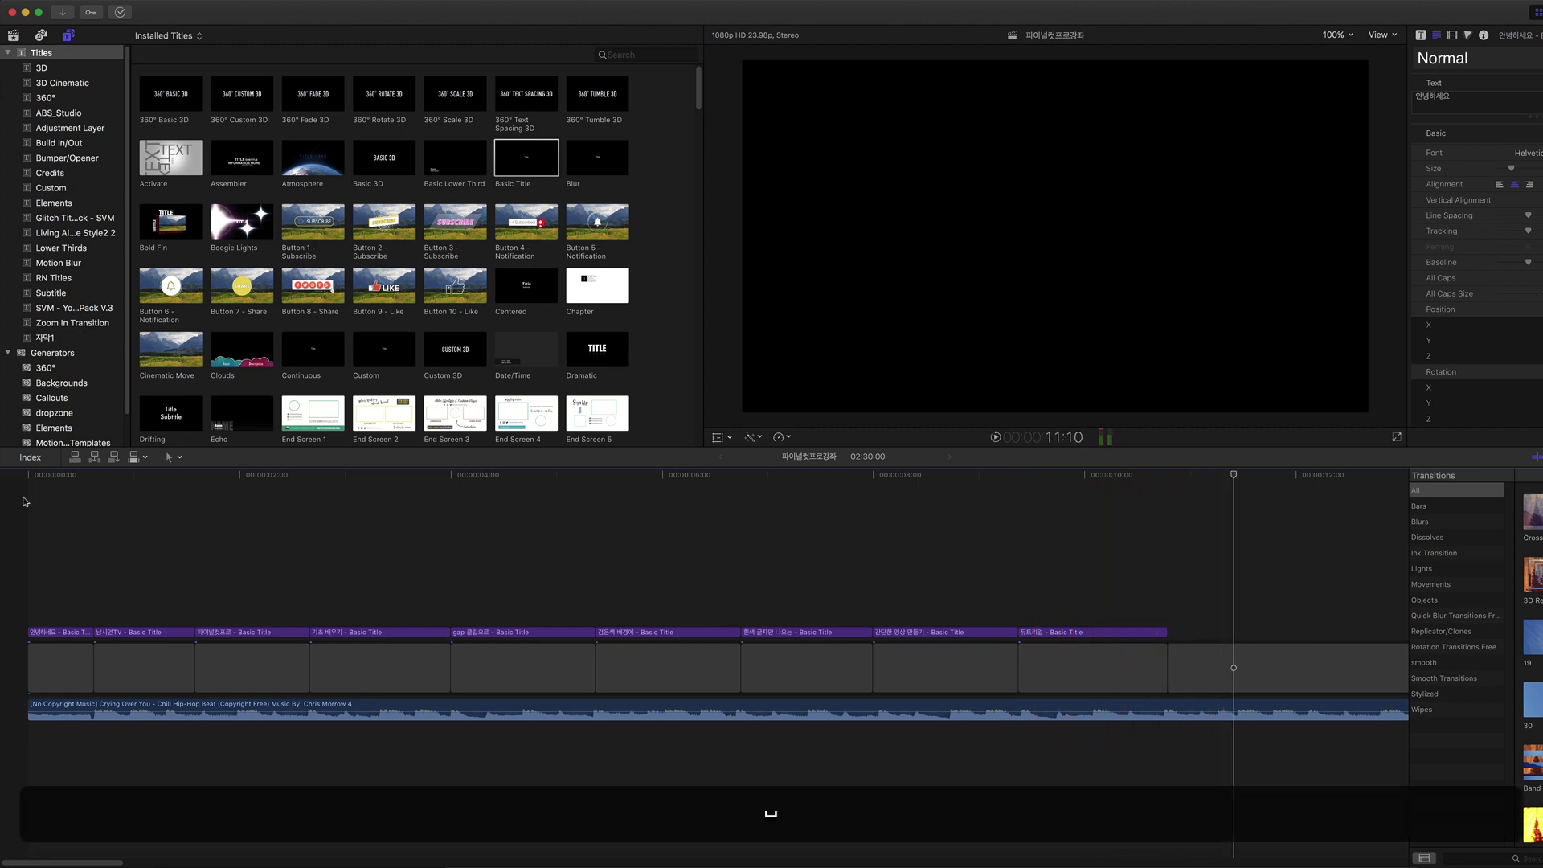
left_click(25, 500)
Look through the fonts available for the first title and keep Helvetica.
left_click(41, 547)
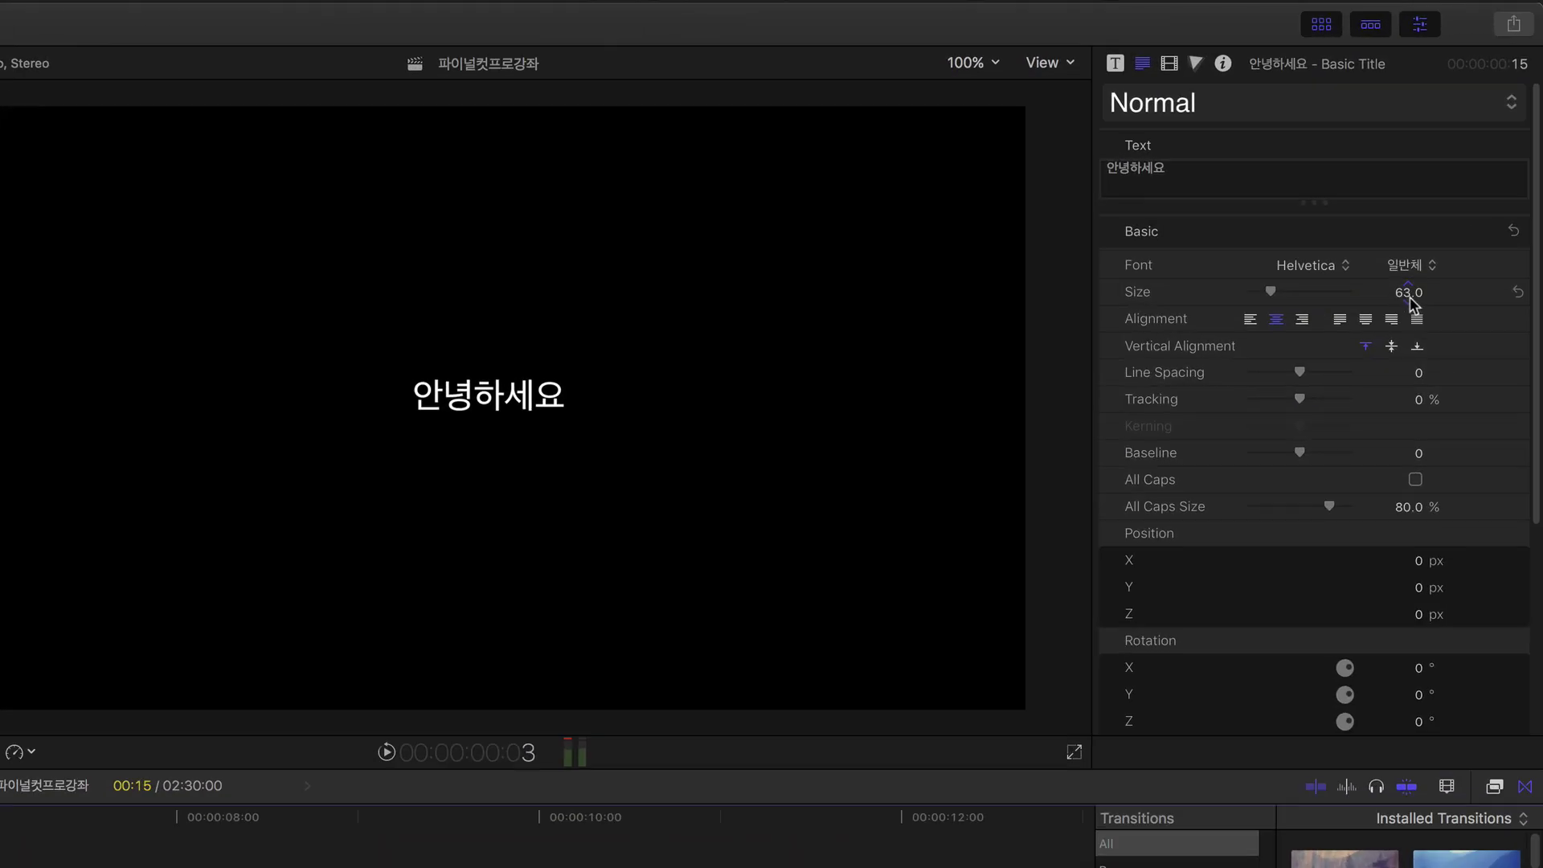
left_click(1406, 295)
left_click(1336, 278)
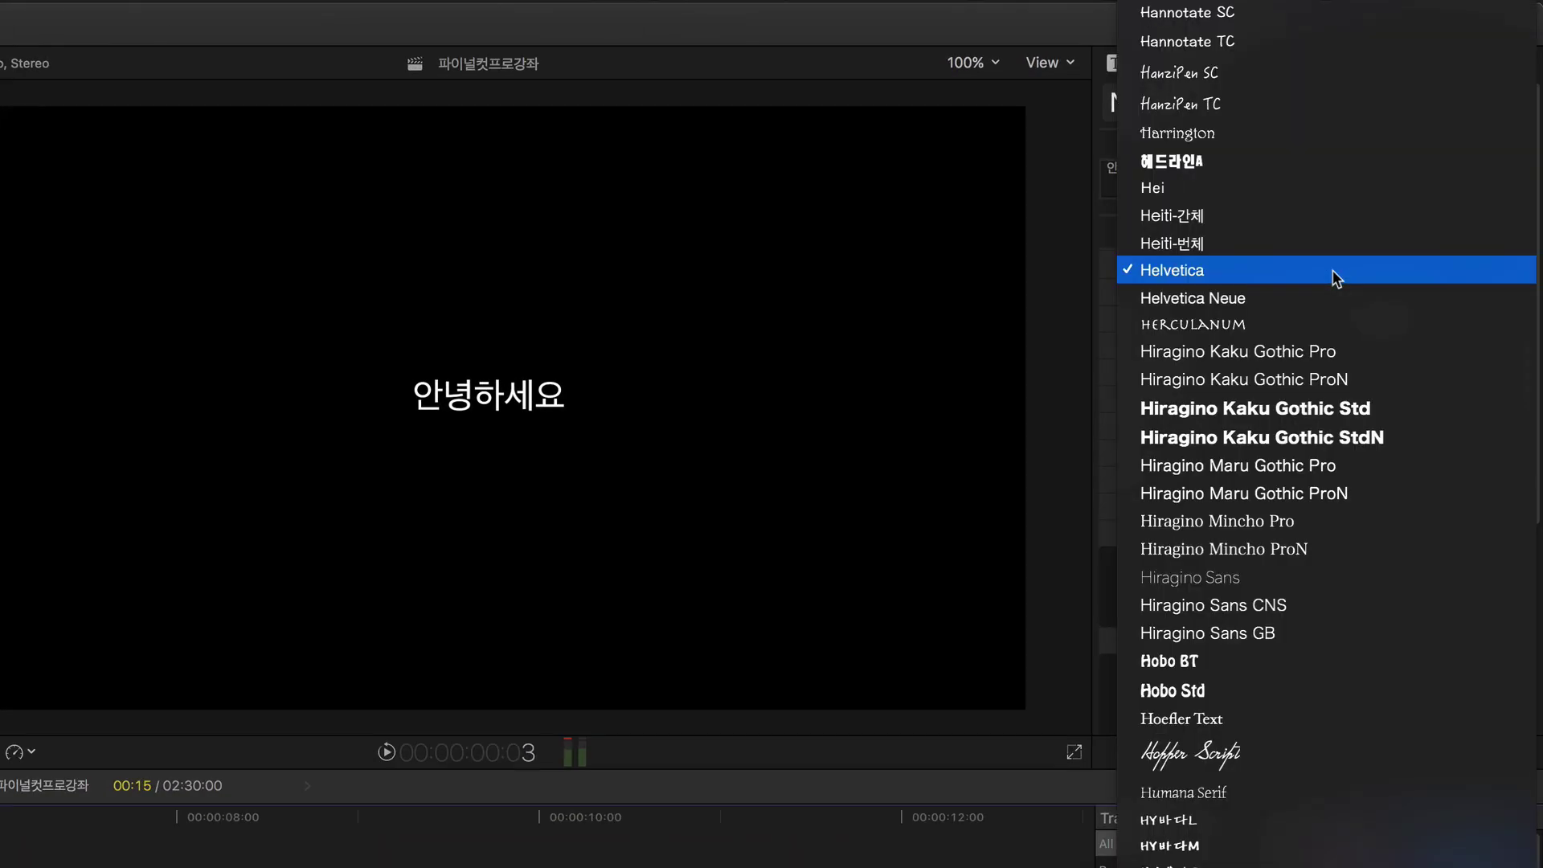
left_click(1336, 278)
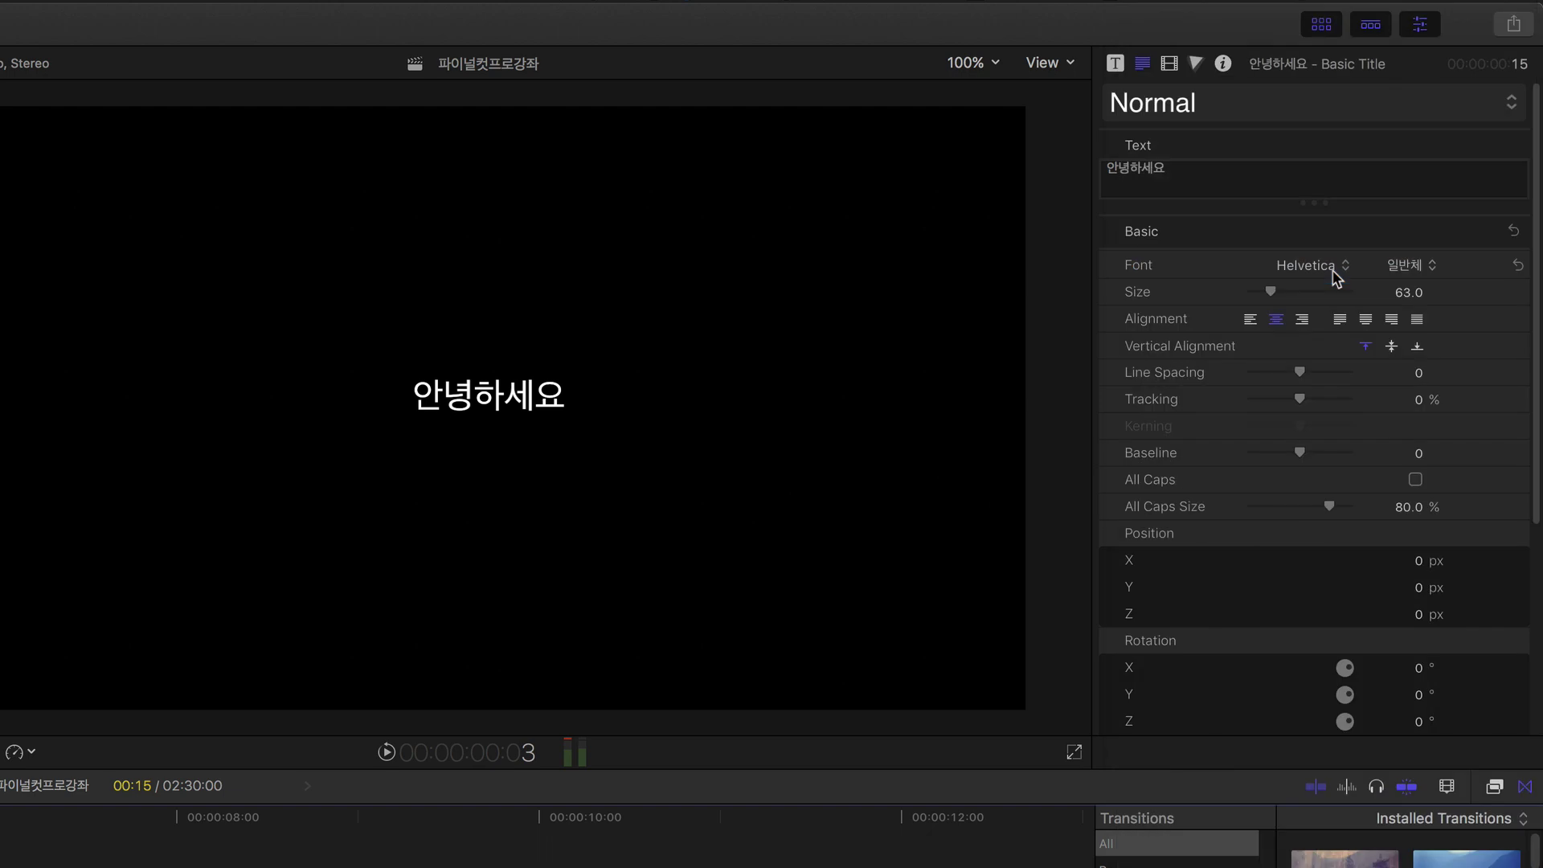
Raise the first title's text size in single increments to 71.
left_click(1404, 295)
key("Up")
key("Up")
key("Up")
key("Up")
key("Up")
key("Up")
key("Up")
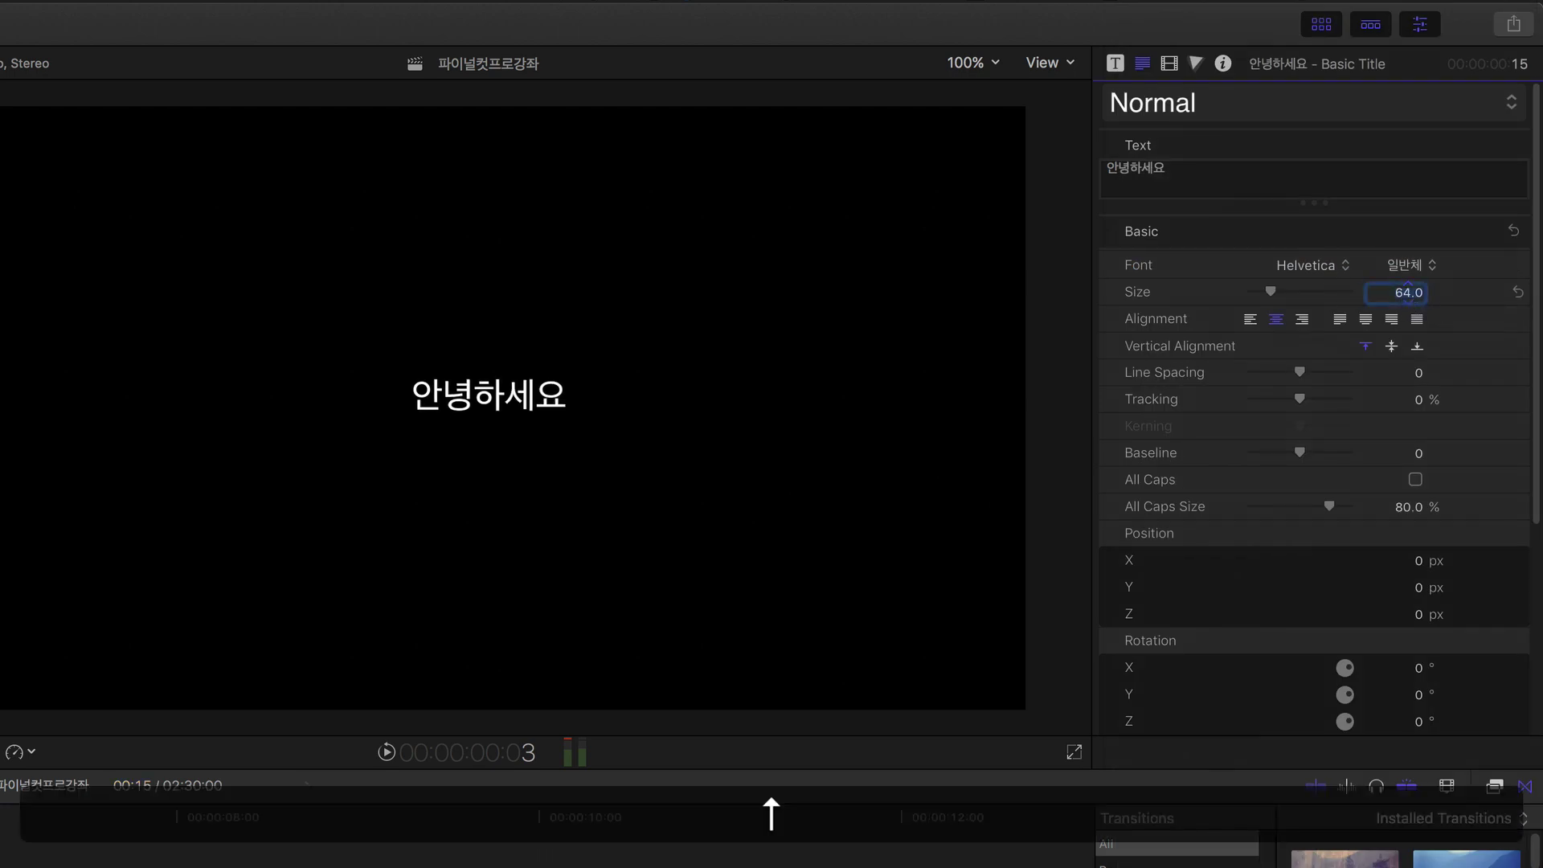
key("Up")
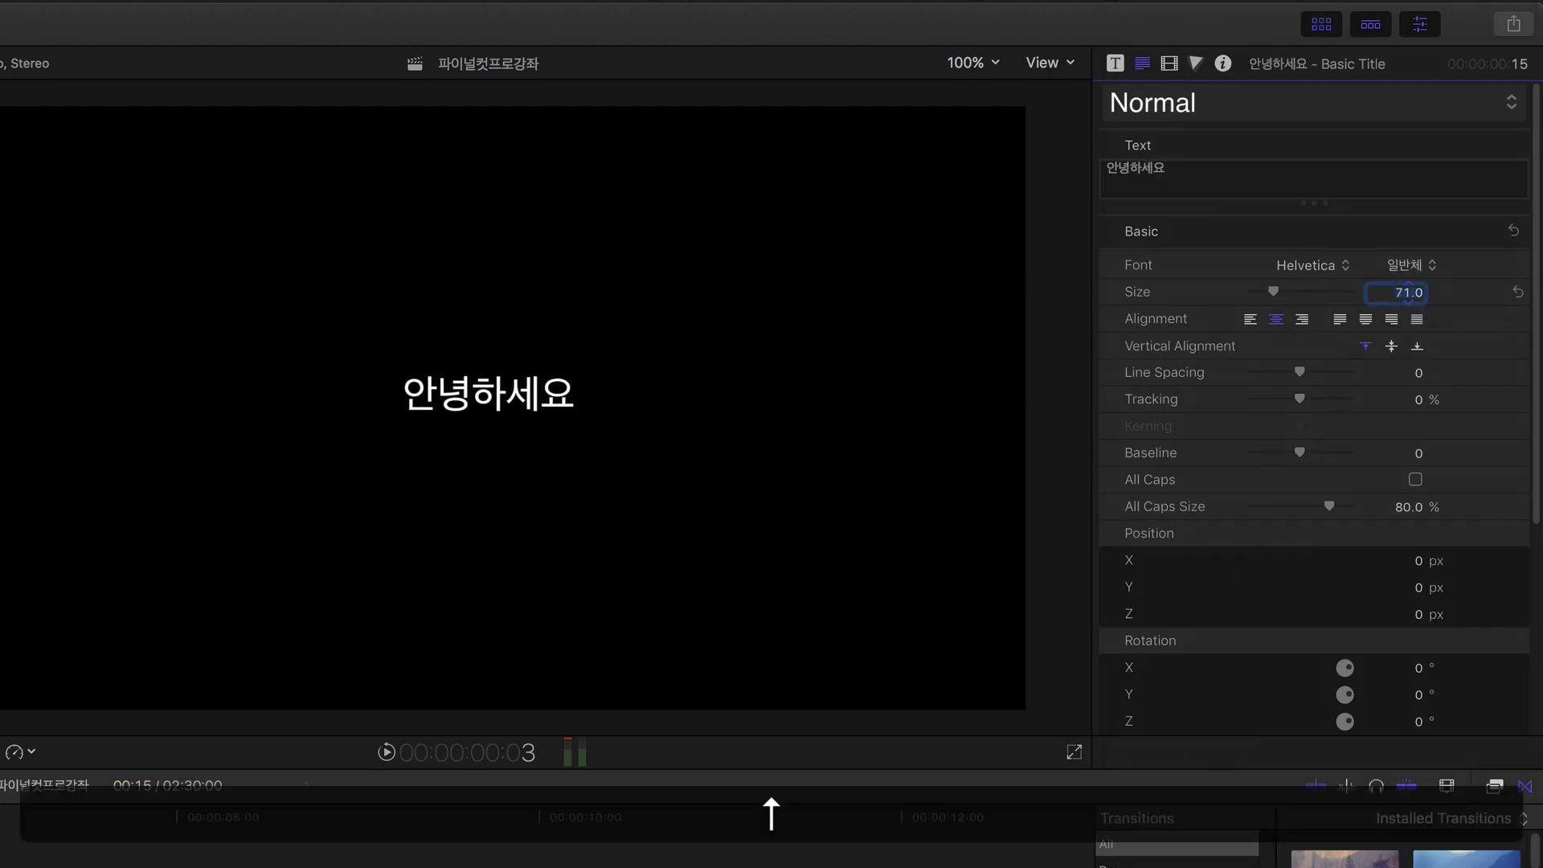
Enlarge the first title's text to a size of 130.
mouse_move(1272, 291)
left_mouse_down()
mouse_move(1322, 287)
mouse_move(1293, 288)
left_mouse_up()
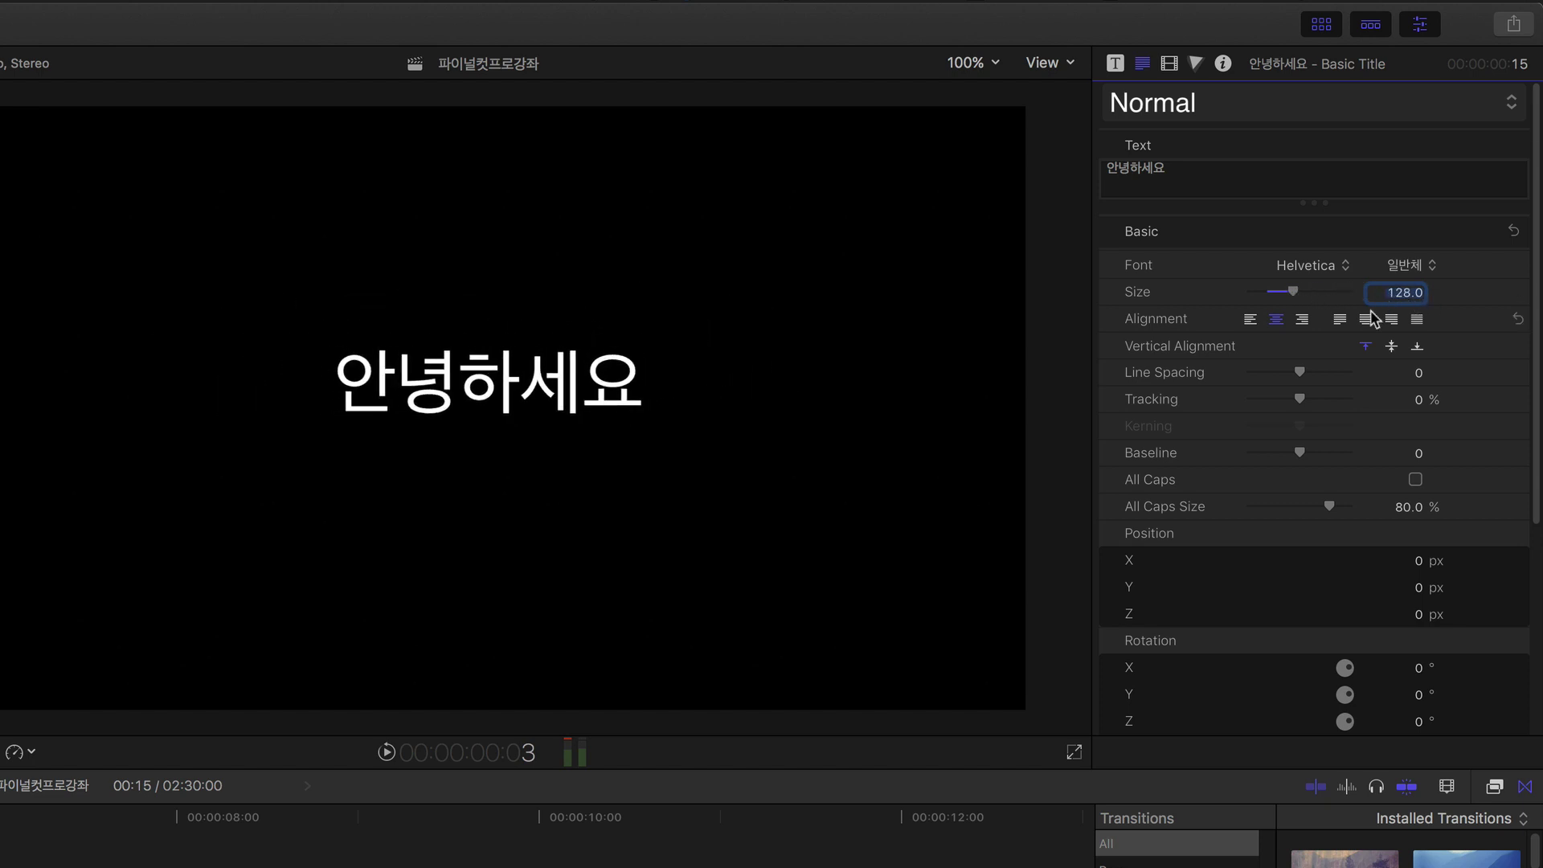
type("130")
key("Return")
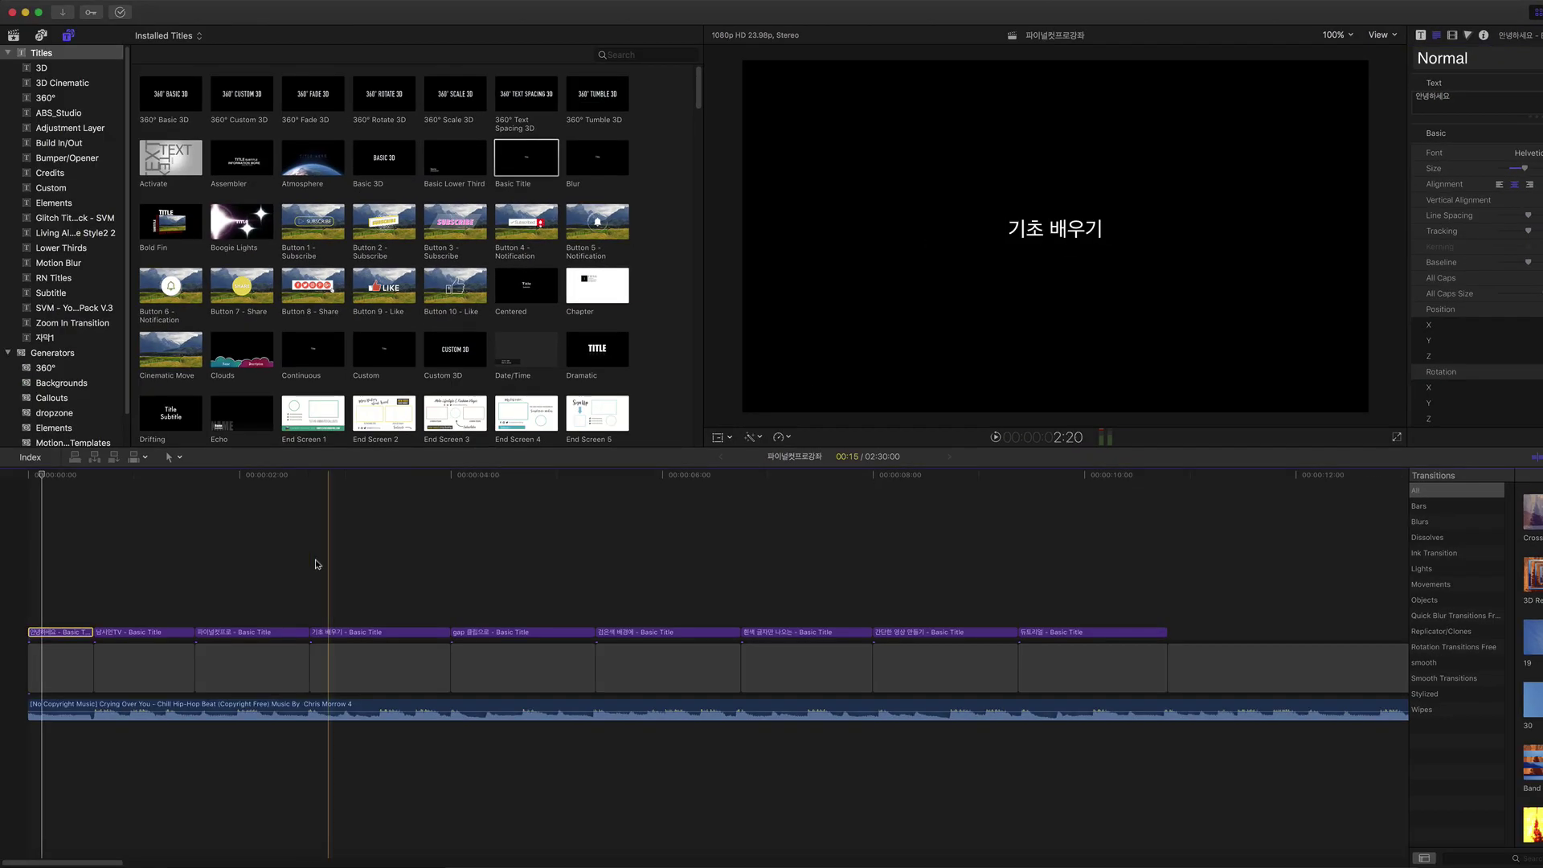
Select the second through ninth titles together and set their text size to 130.
left_click(139, 633)
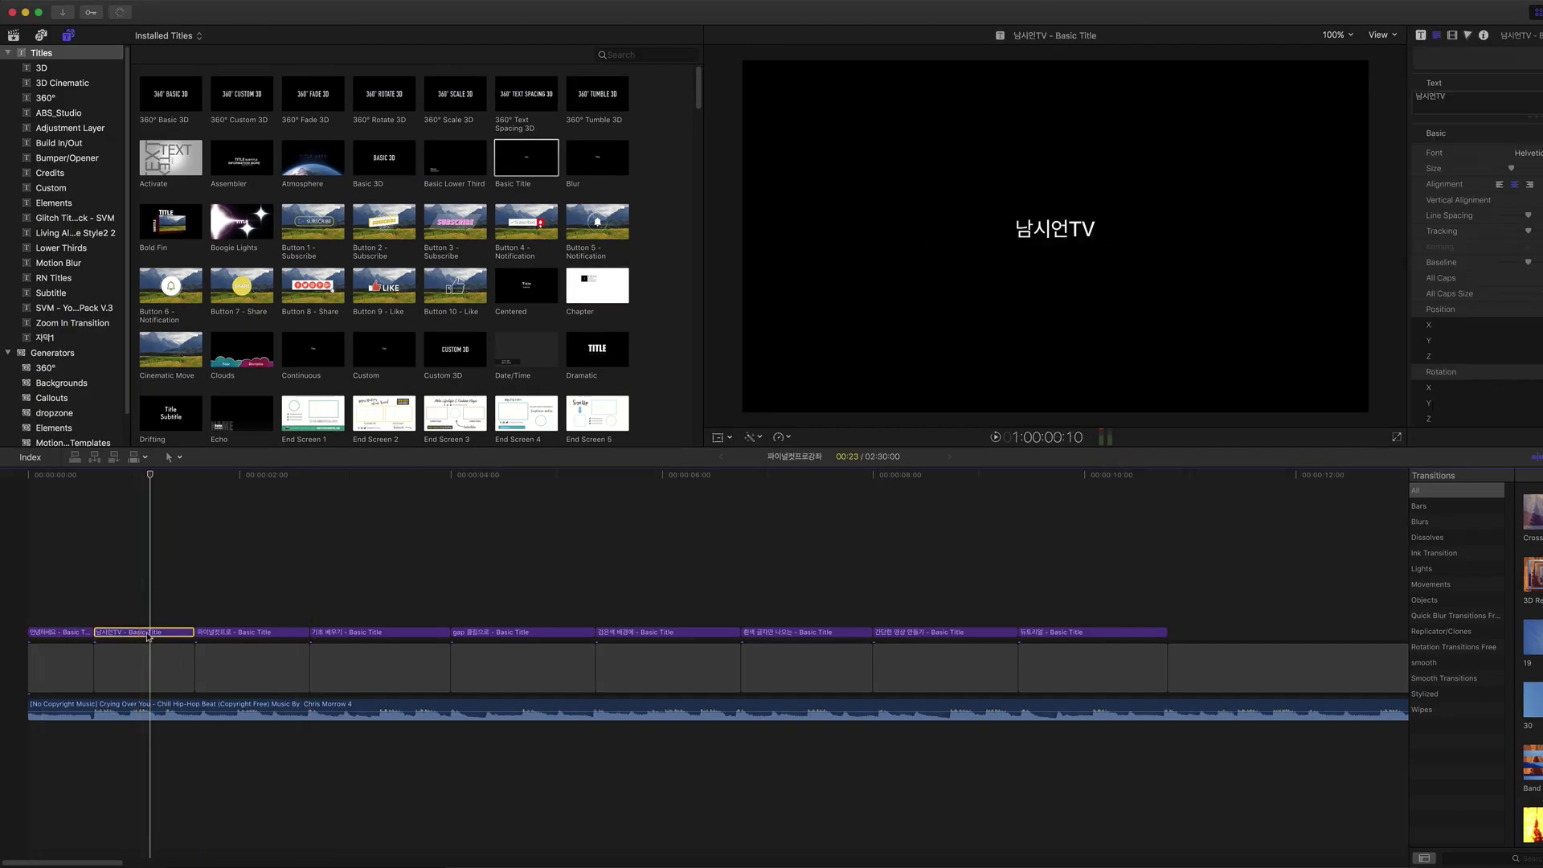
left_click(1104, 633)
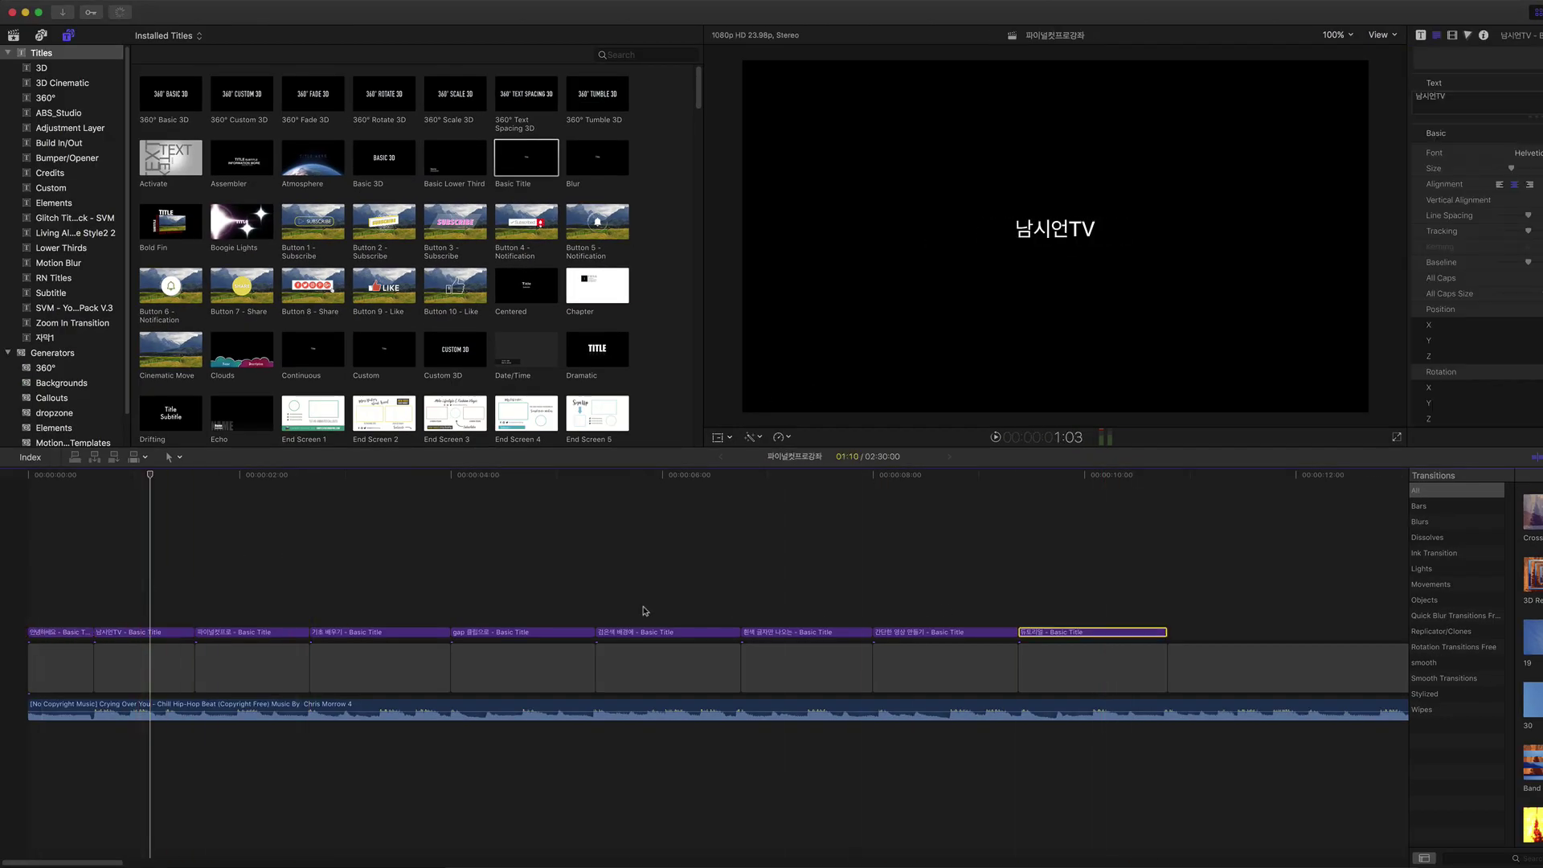
left_click(161, 585)
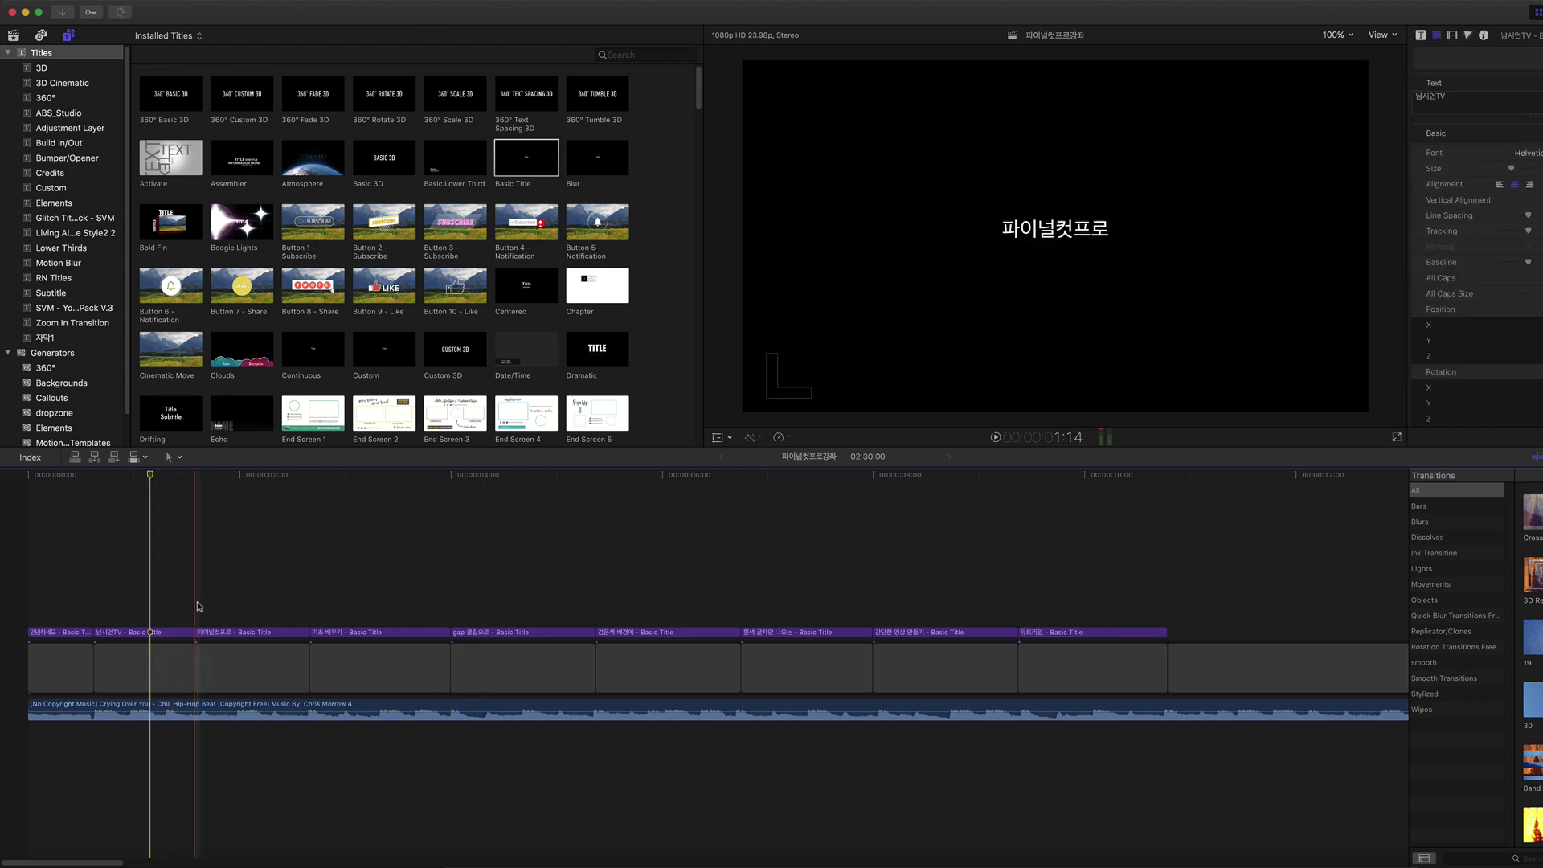
left_click_drag(153, 583, 1111, 635)
left_click_drag(1113, 635, 1113, 633)
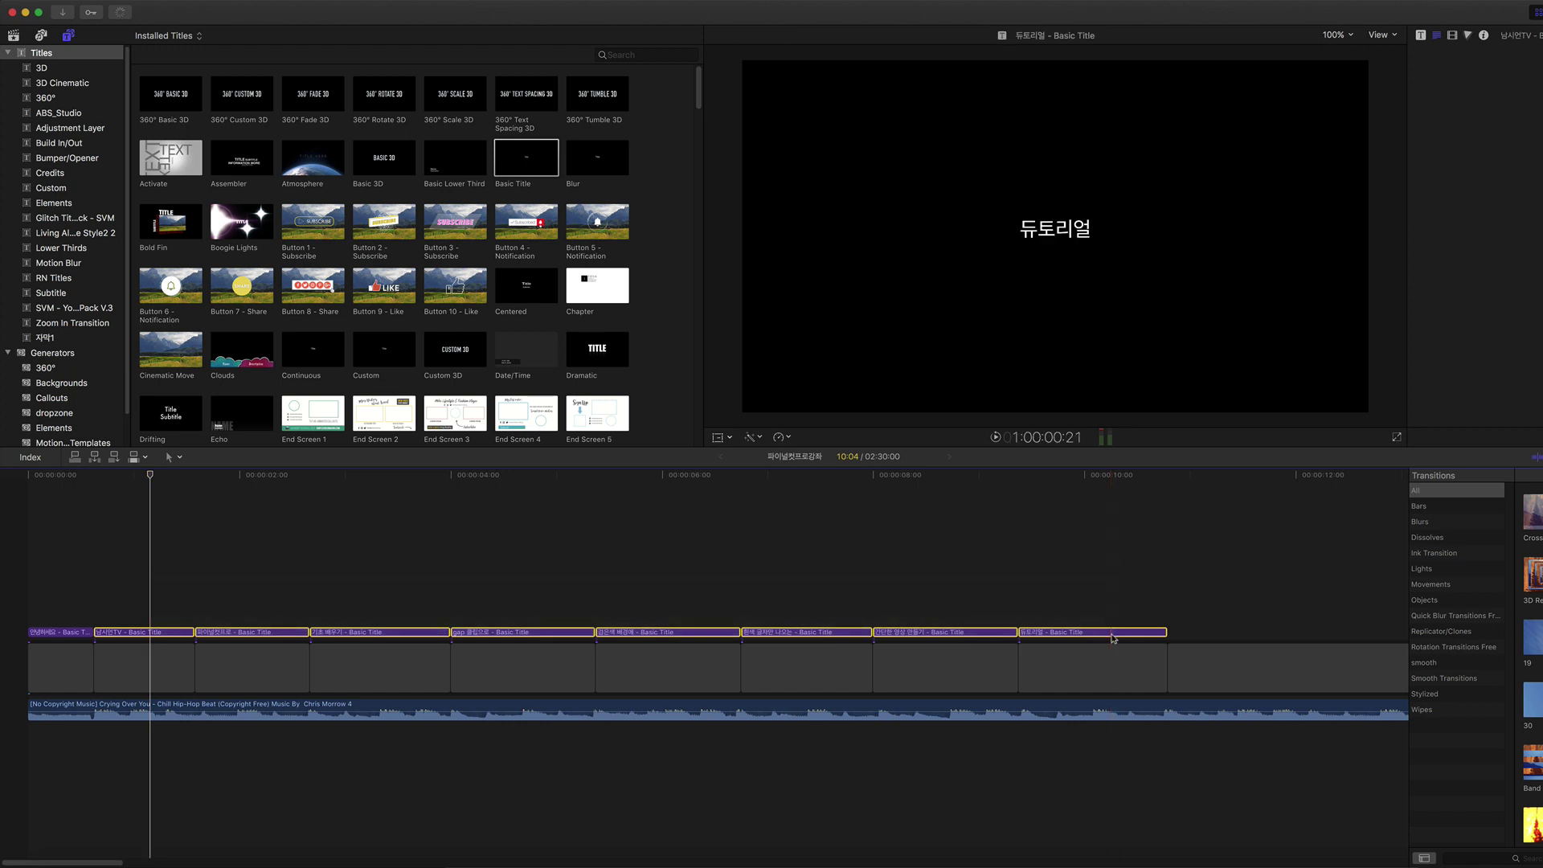
left_click(1511, 119)
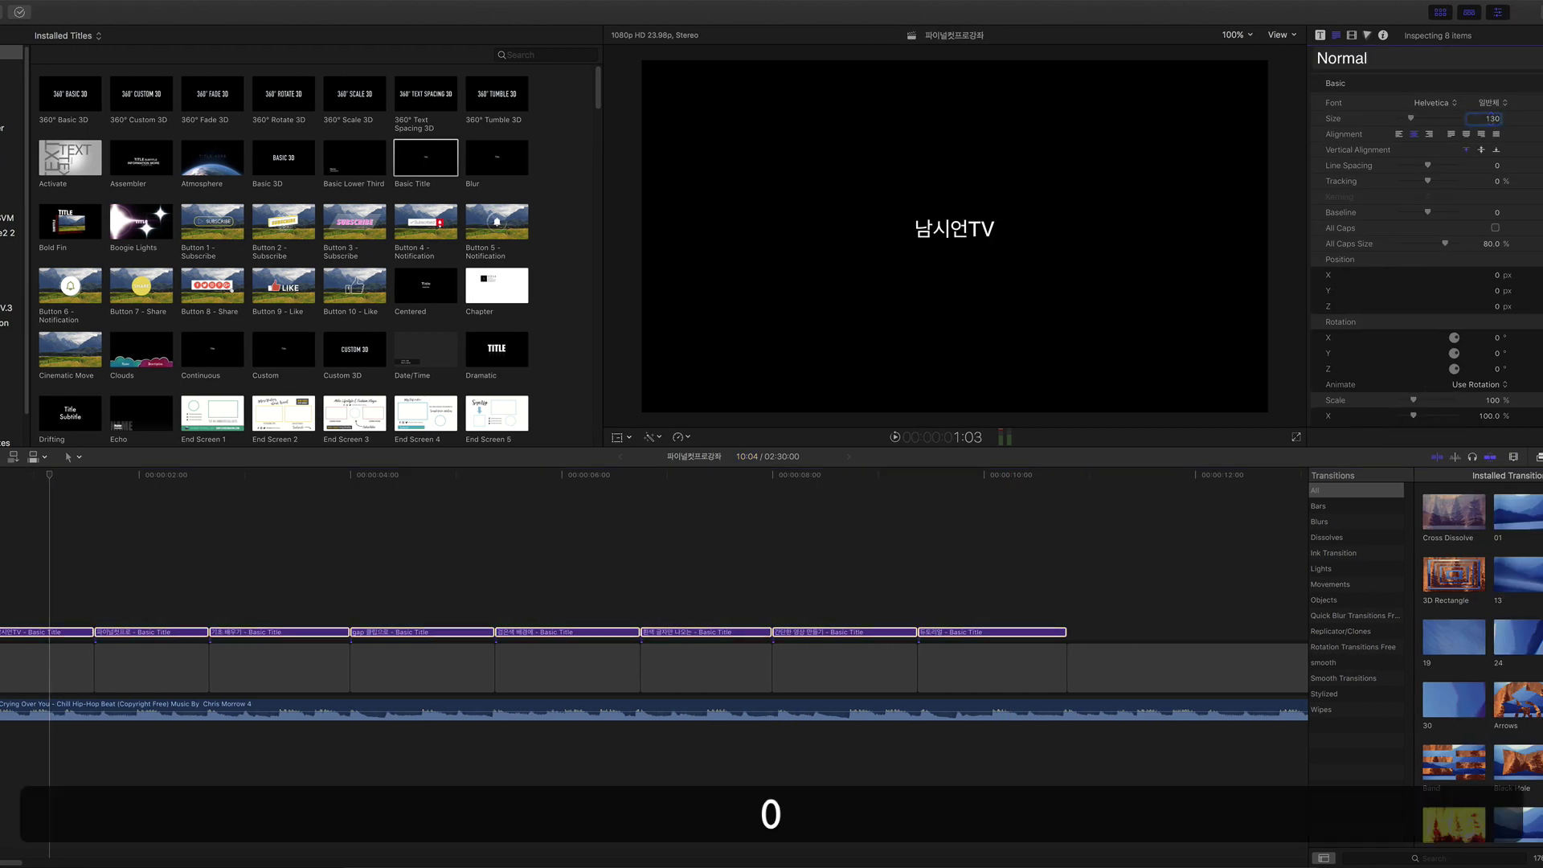
type("130")
key("Return")
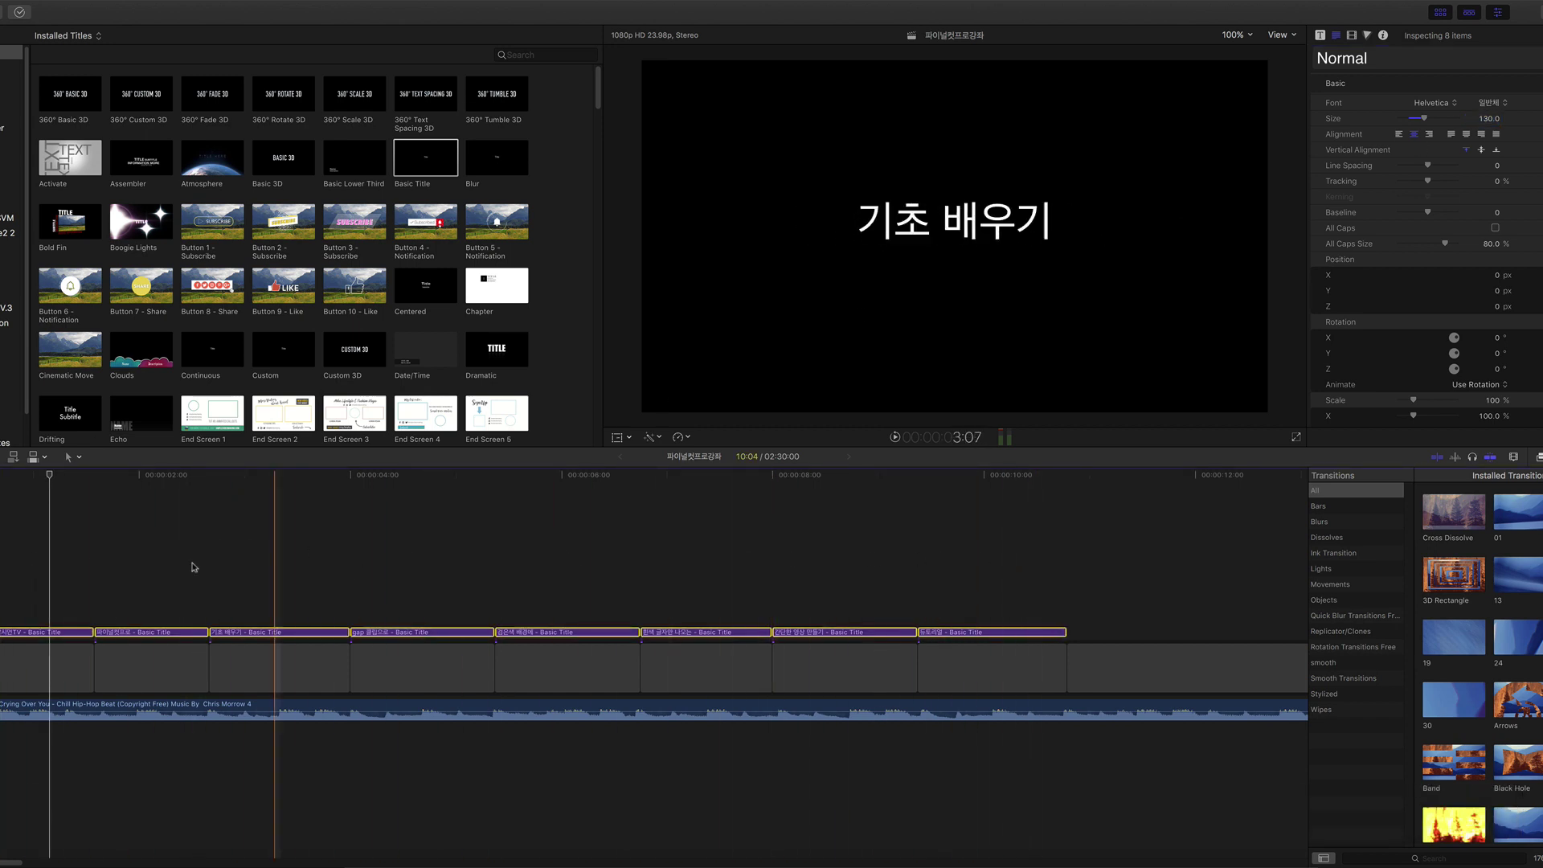
Show the Face settings of the first title's text.
left_click(49, 563)
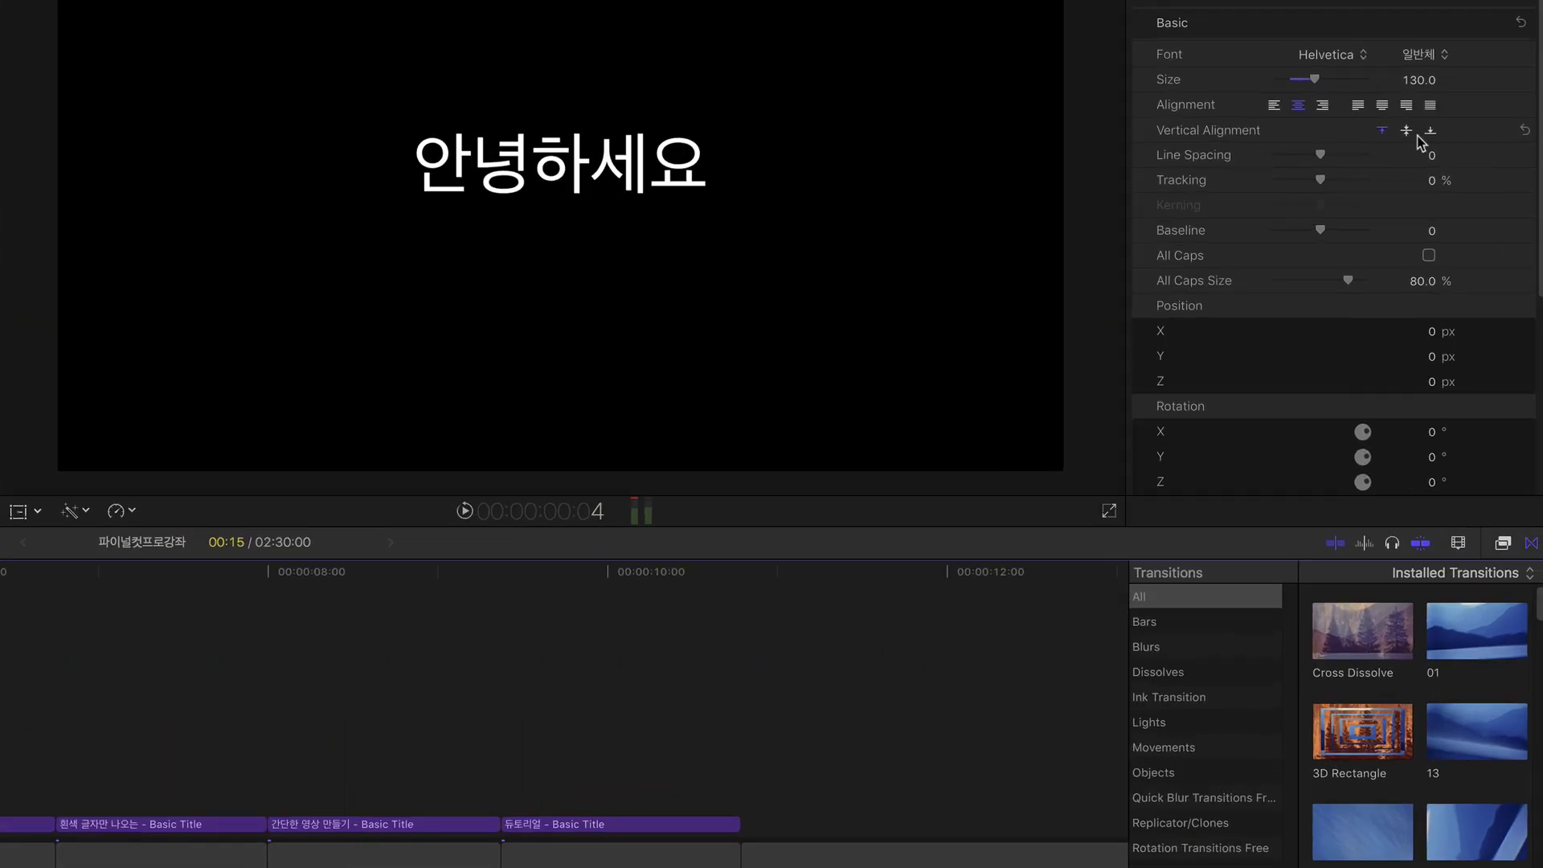
scroll(1386, 329, "down", 10)
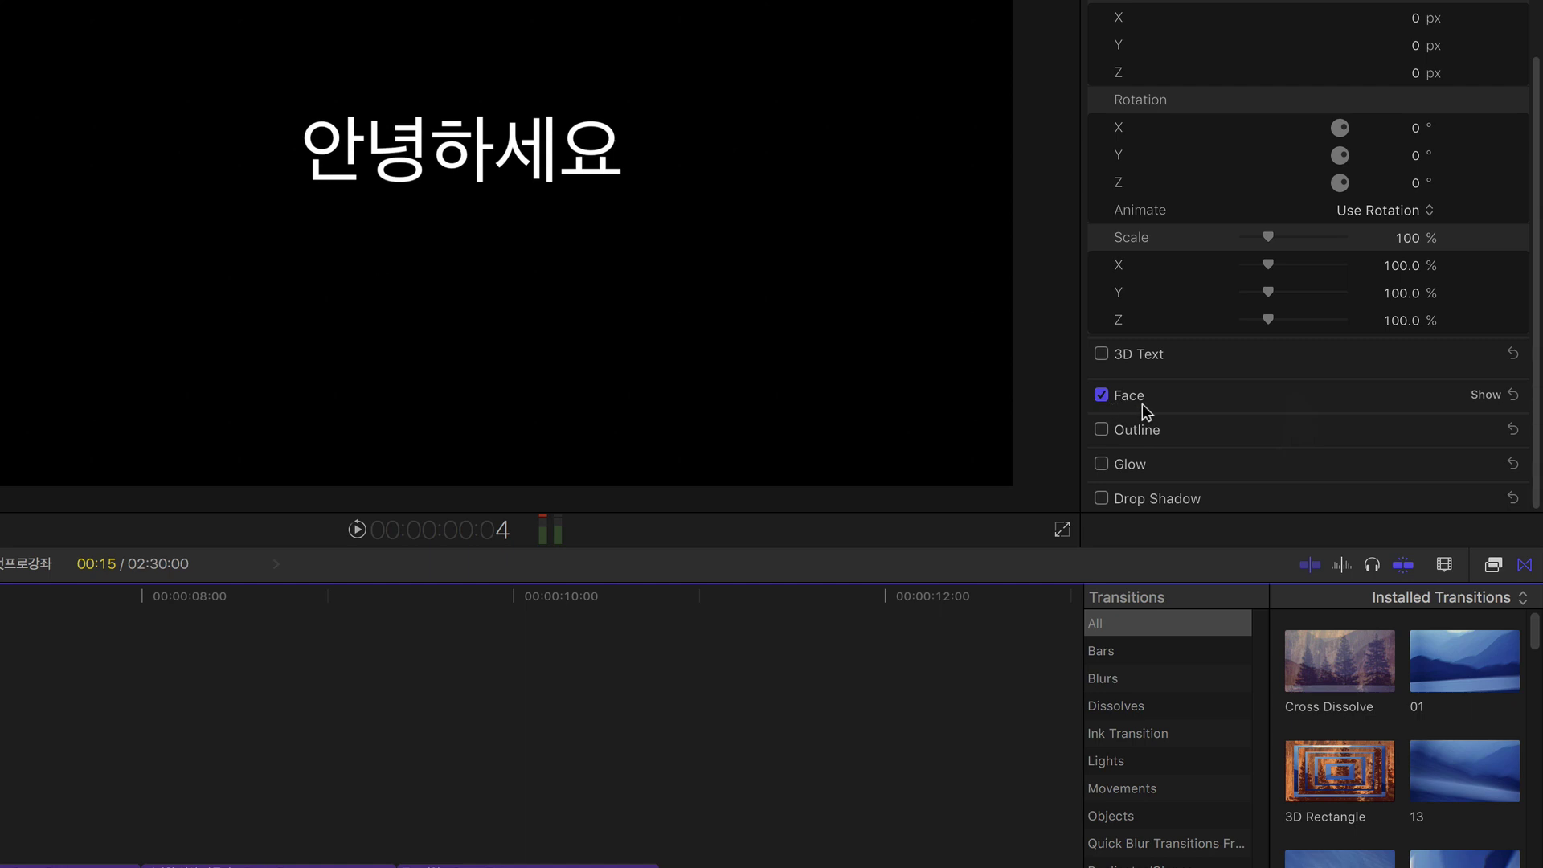
left_click(1485, 395)
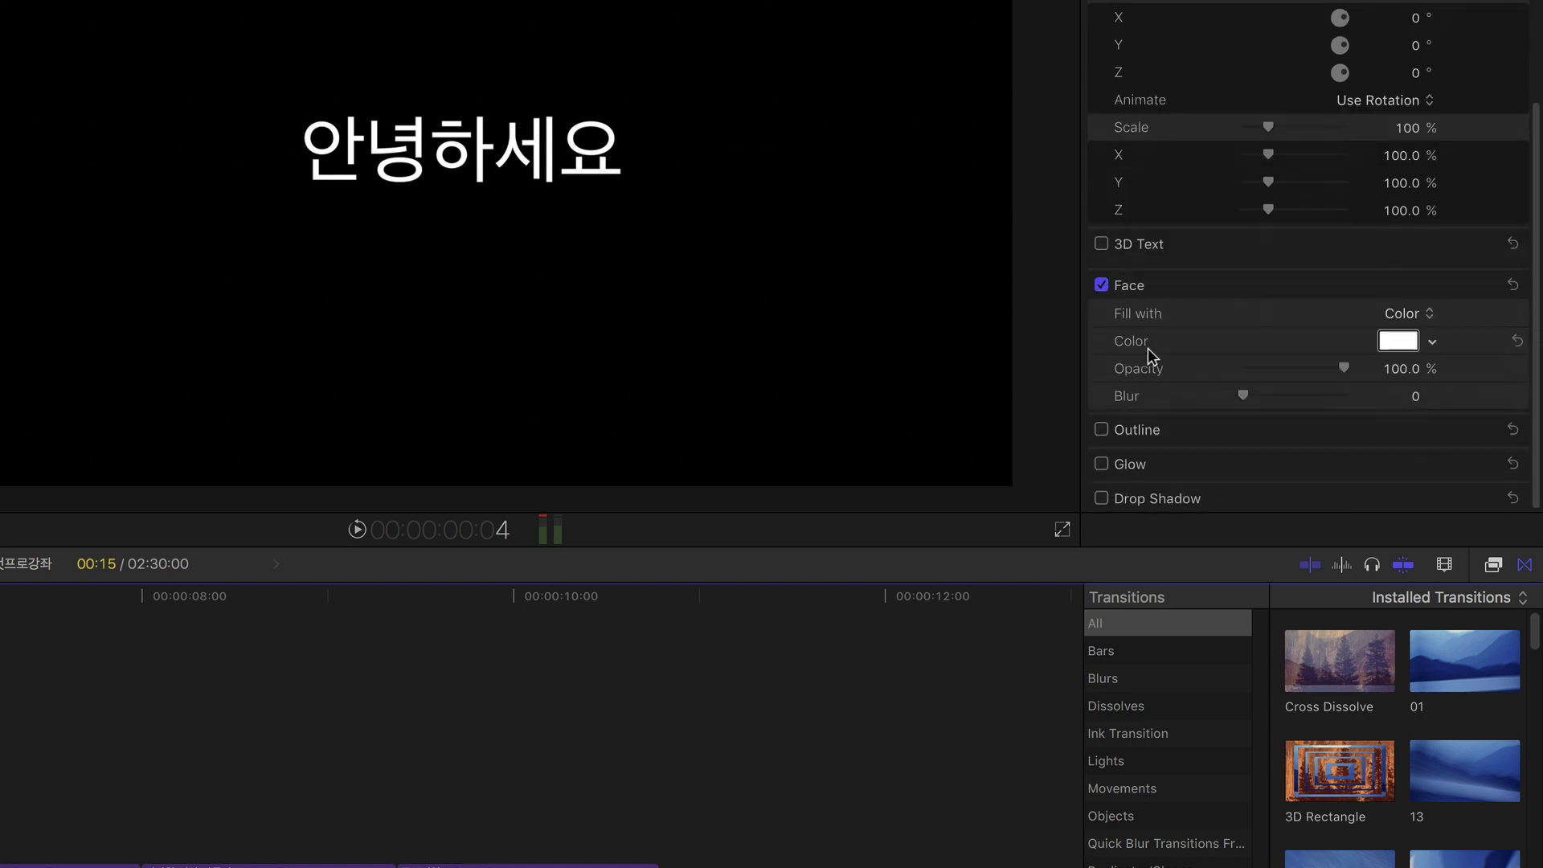
Change the face color of the first title, "안녕하세요", to golden yellow using the color wheel.
left_click(1399, 342)
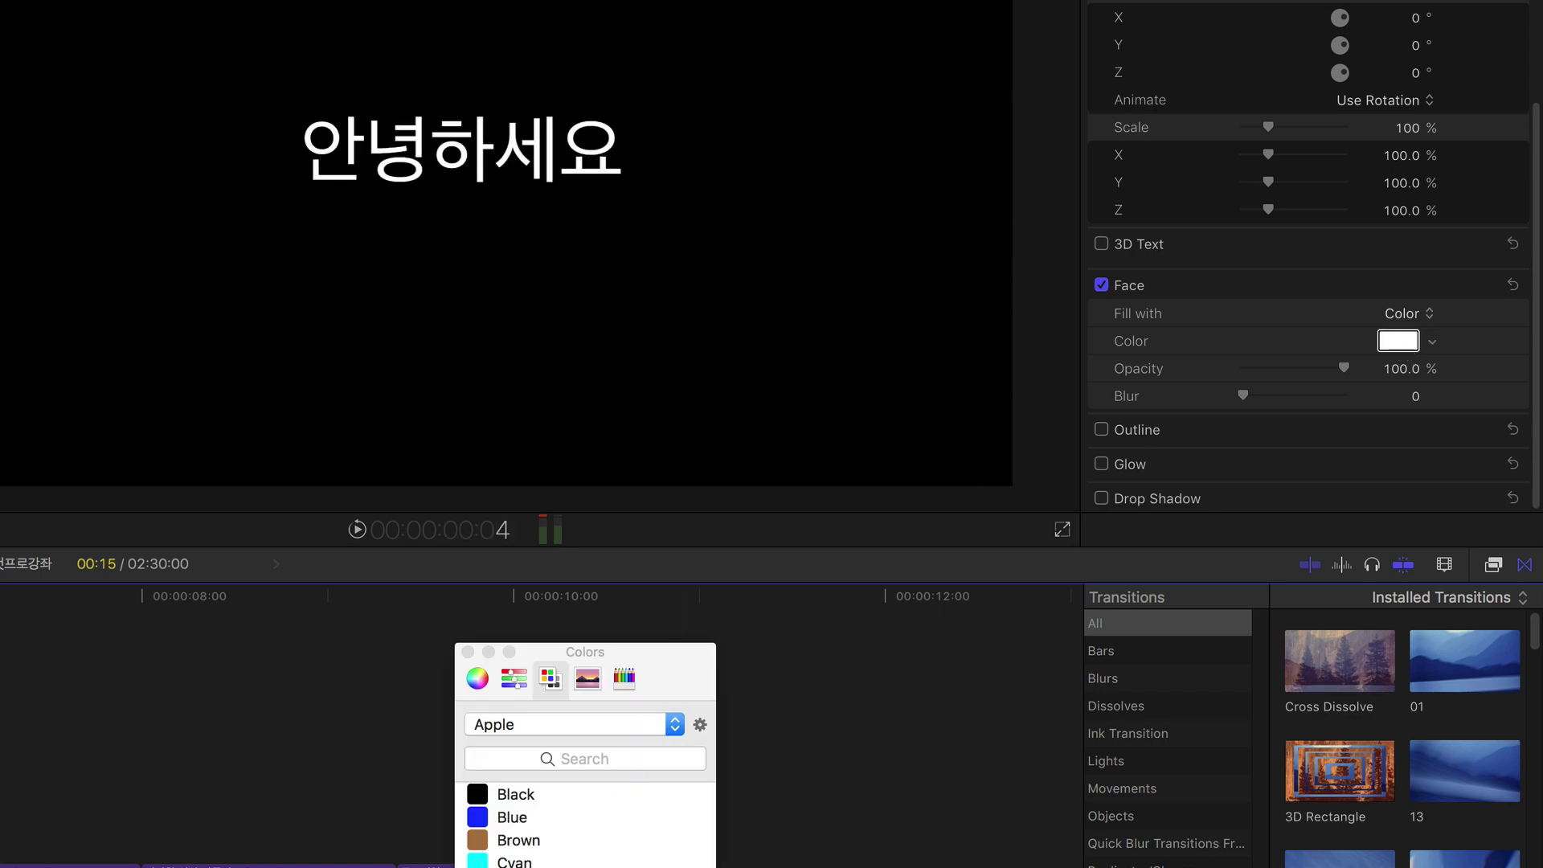
left_click(477, 678)
left_click(645, 814)
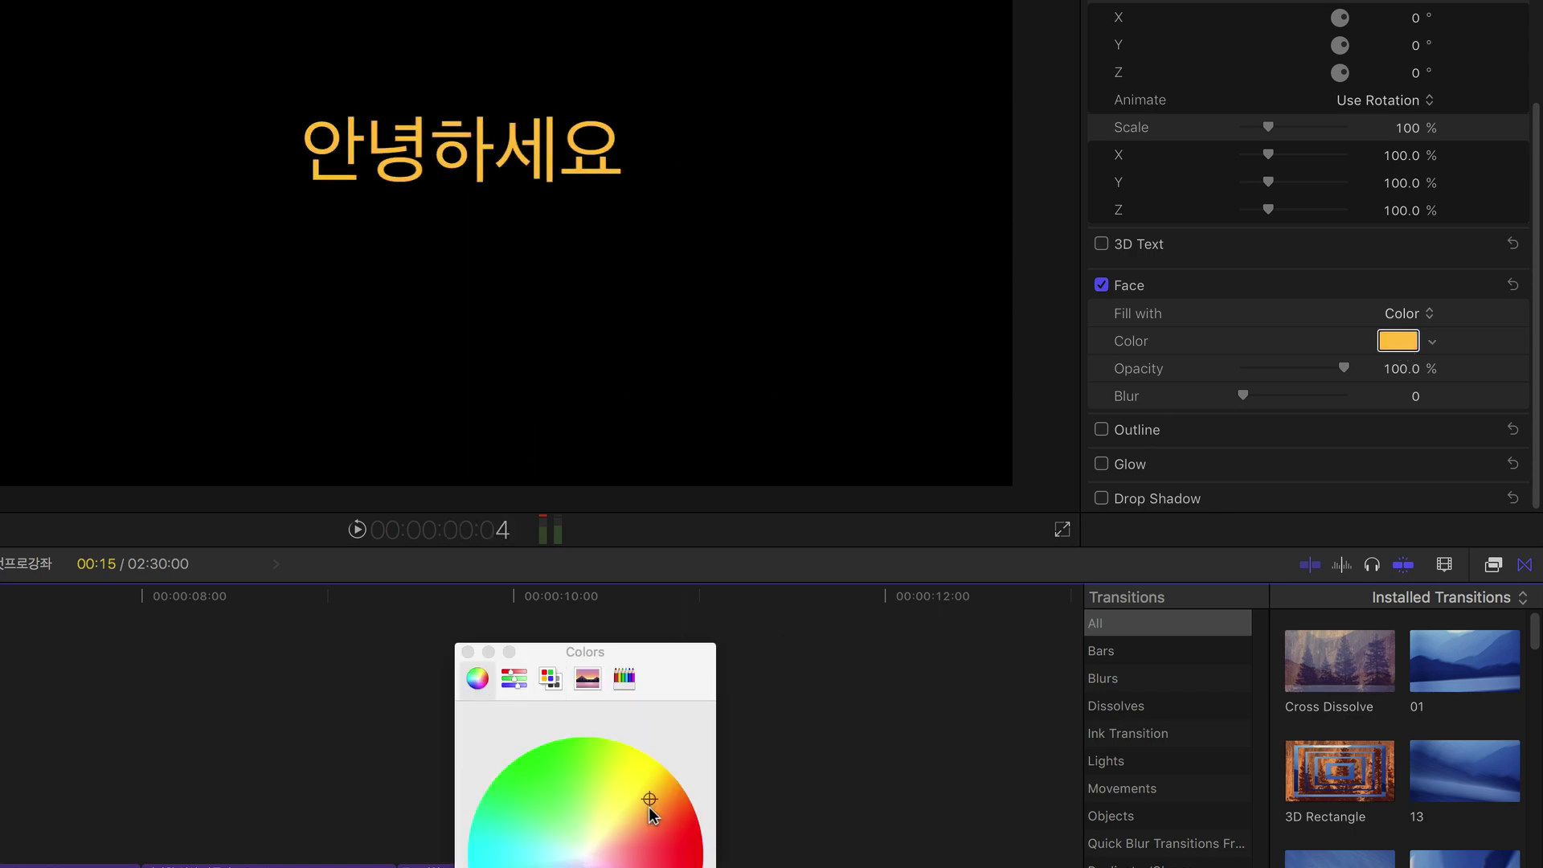
left_click_drag(651, 814, 660, 781)
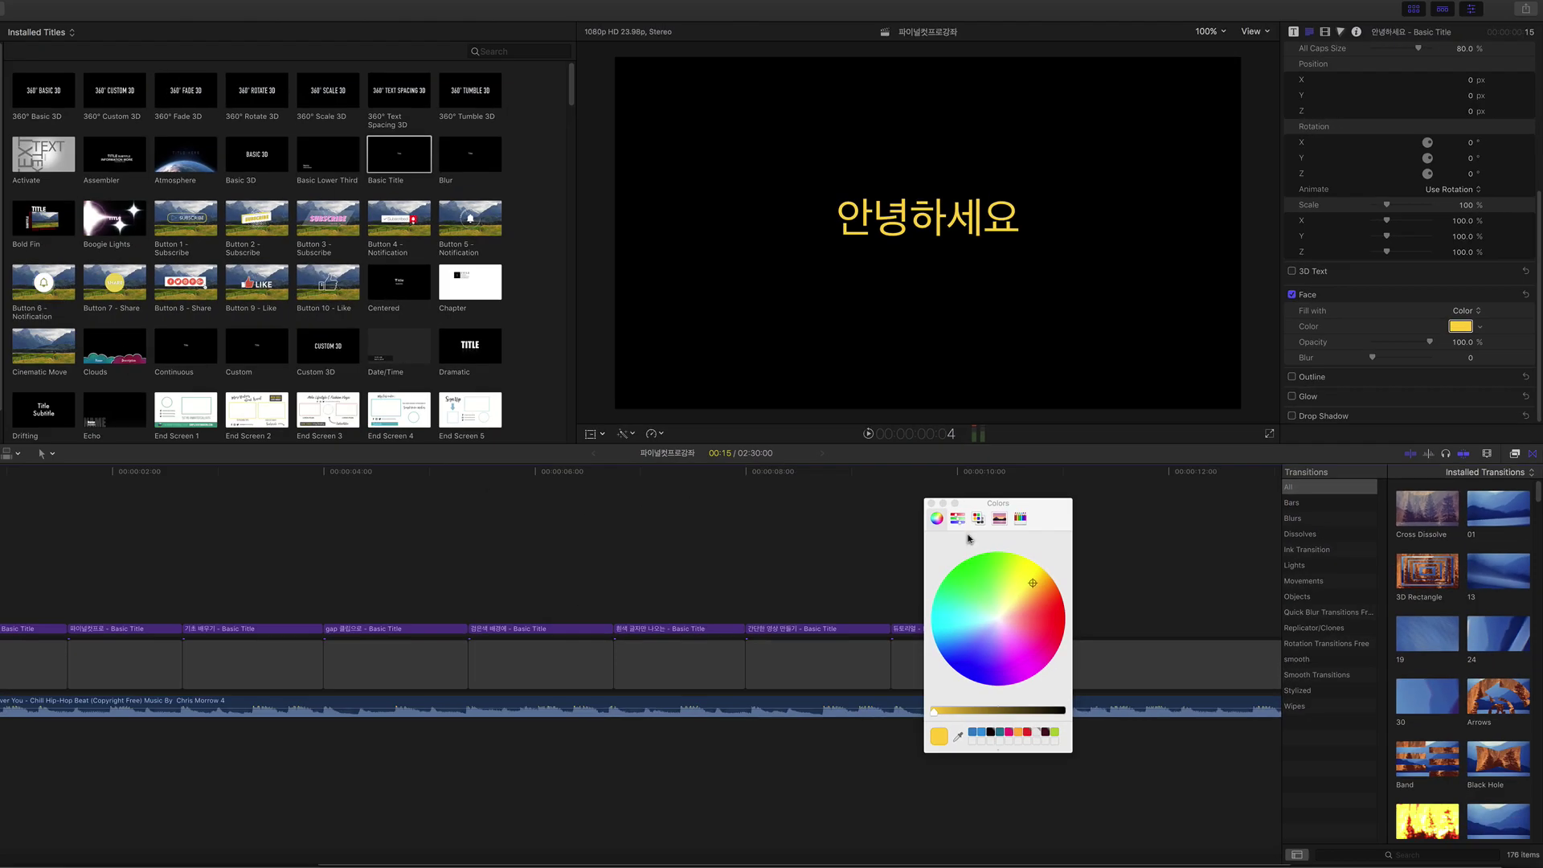
Give the second through fifth titles different face colors, such as yellow-green for the second, violet-blue for the third and magenta for "gap 클립으로".
left_click(36, 629)
left_click(125, 628)
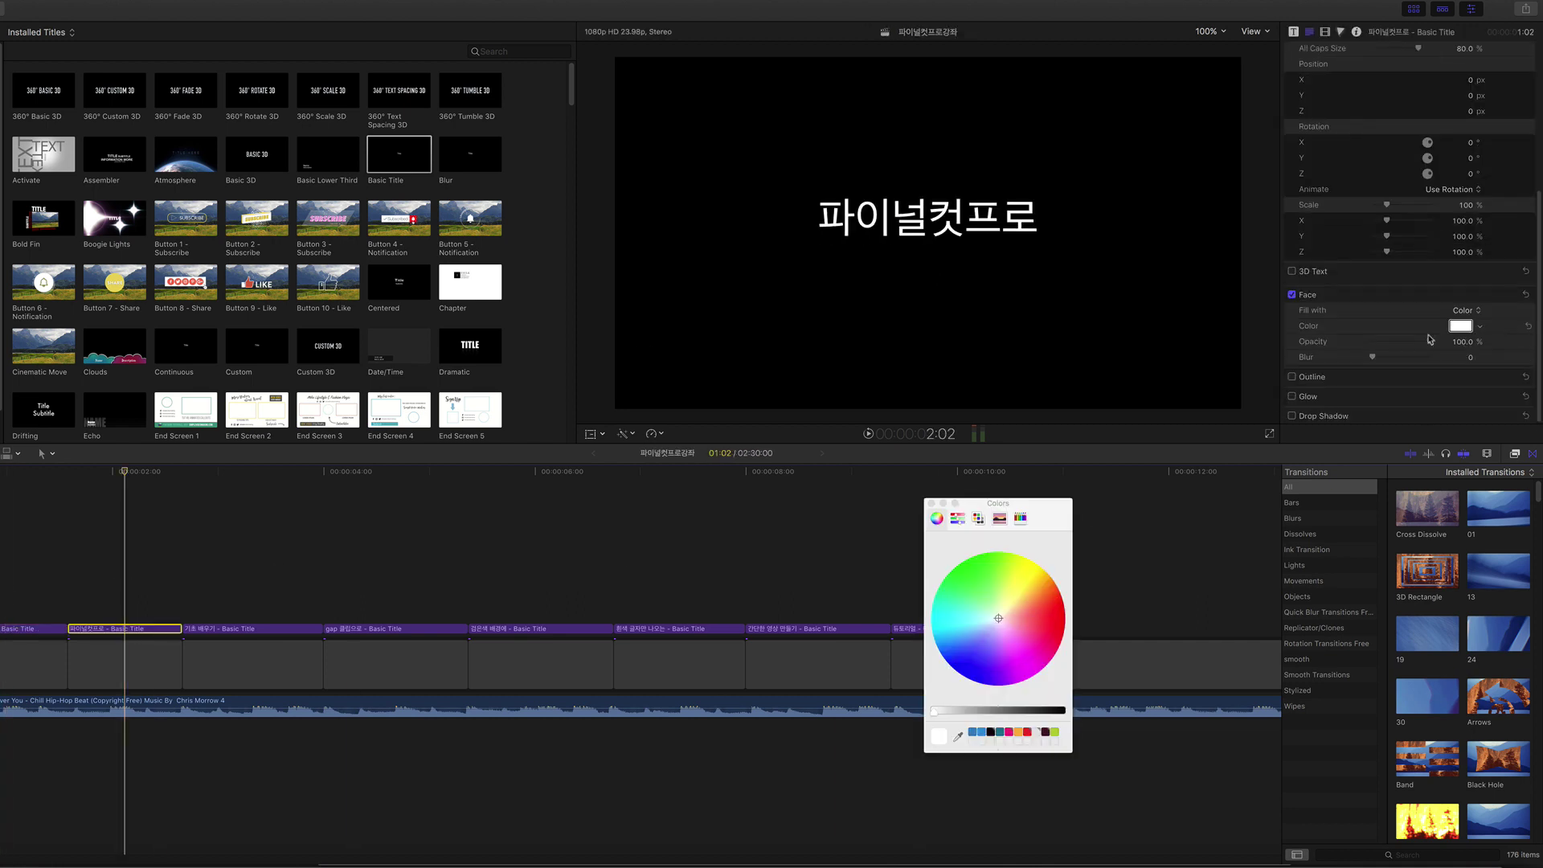
left_click(216, 628)
left_click(383, 628)
left_click(1030, 653)
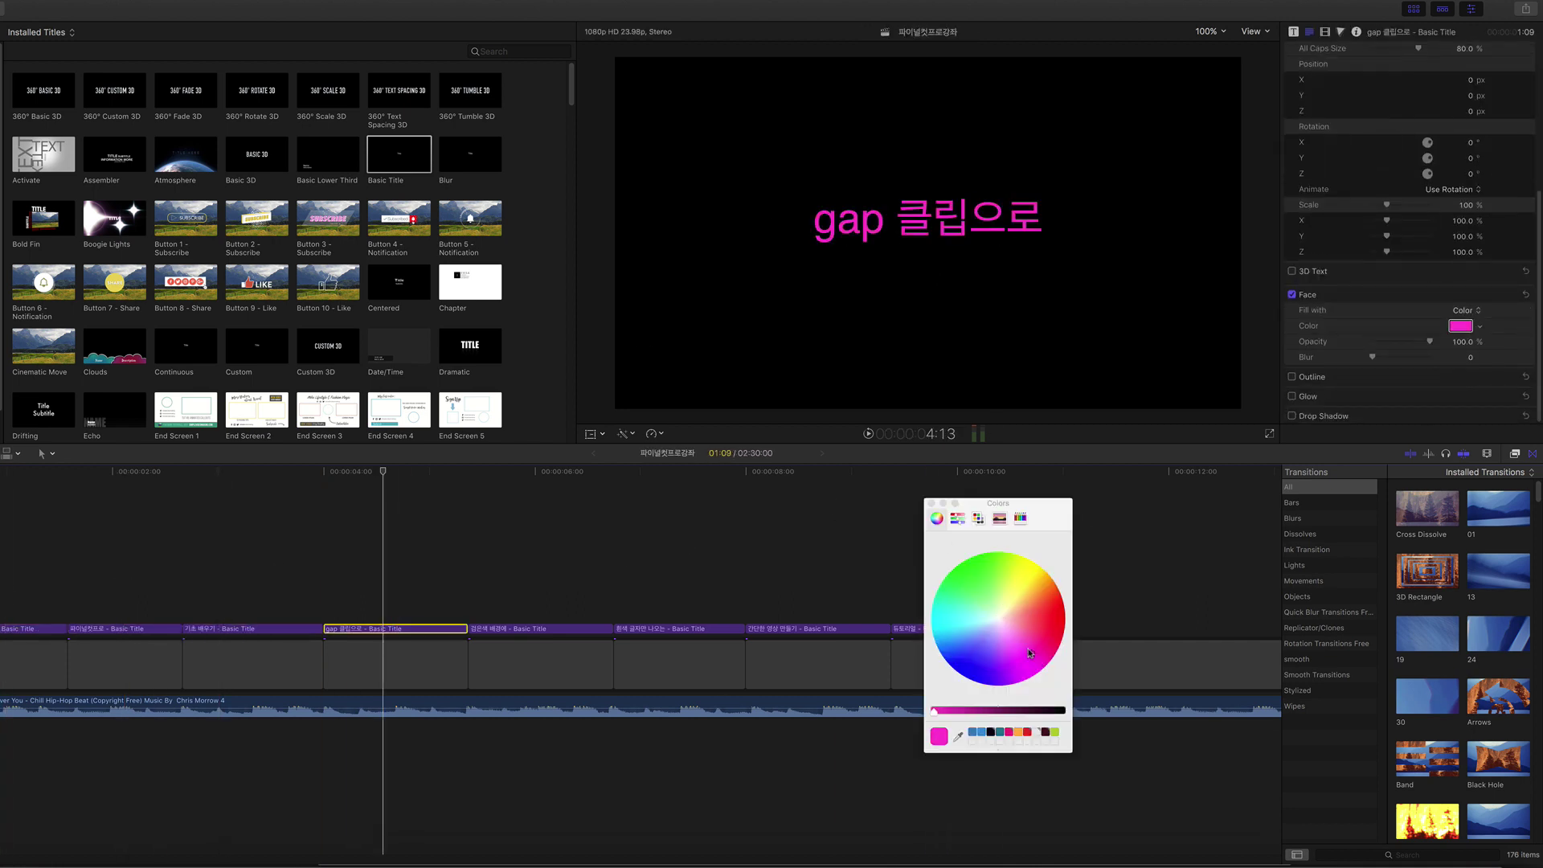
Color the remaining titles individually, with pink for "흰색 글자만 나오는", cyan for "간단한 영상 만들기" and purple for the last title.
left_click(561, 628)
left_click(707, 628)
left_click(1049, 660)
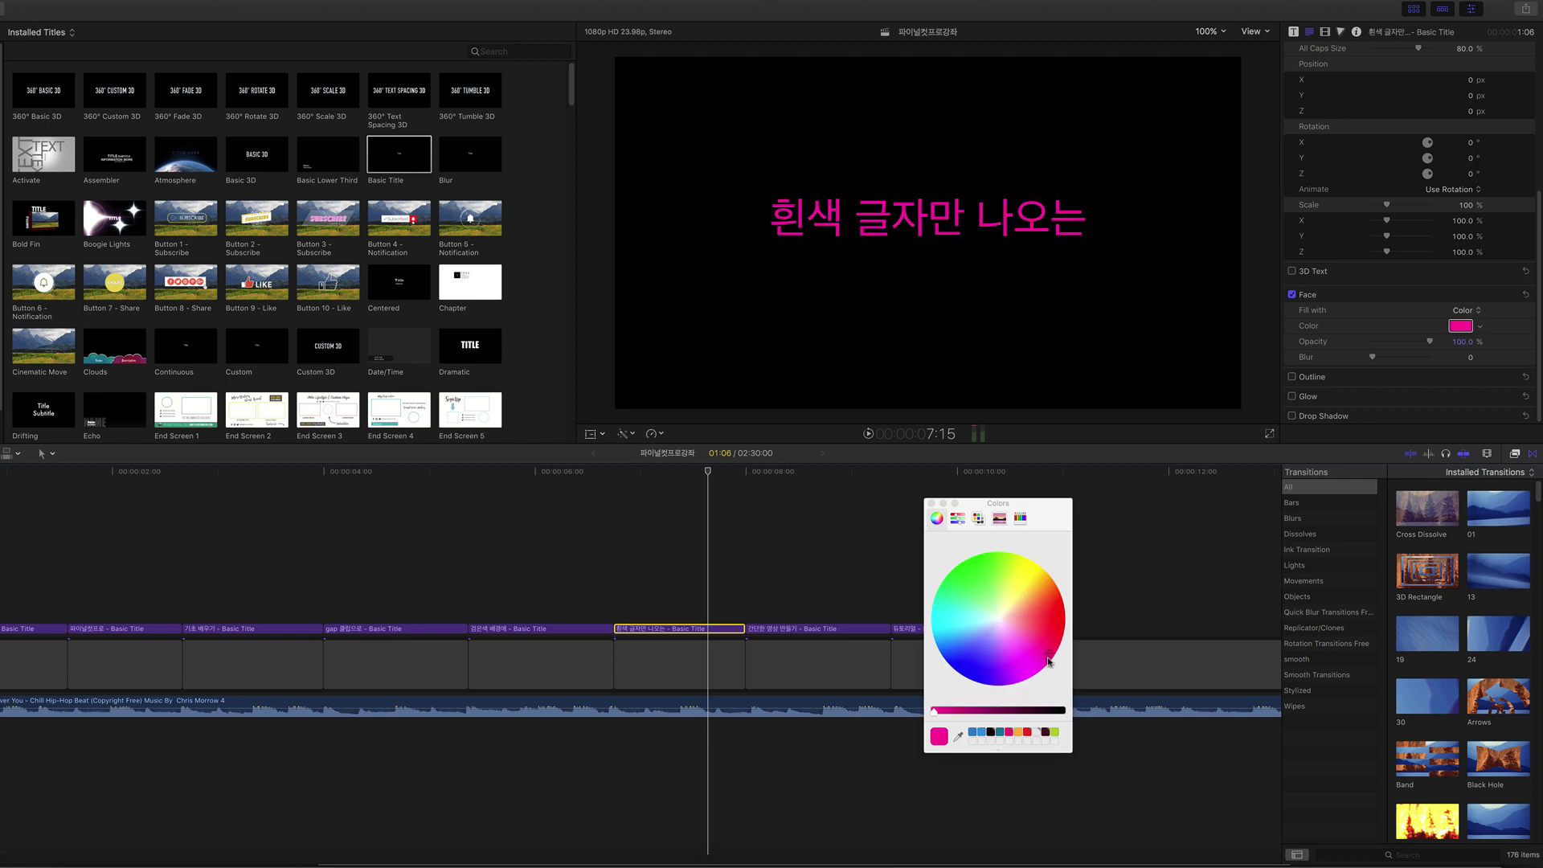
left_click(978, 518)
left_click(821, 629)
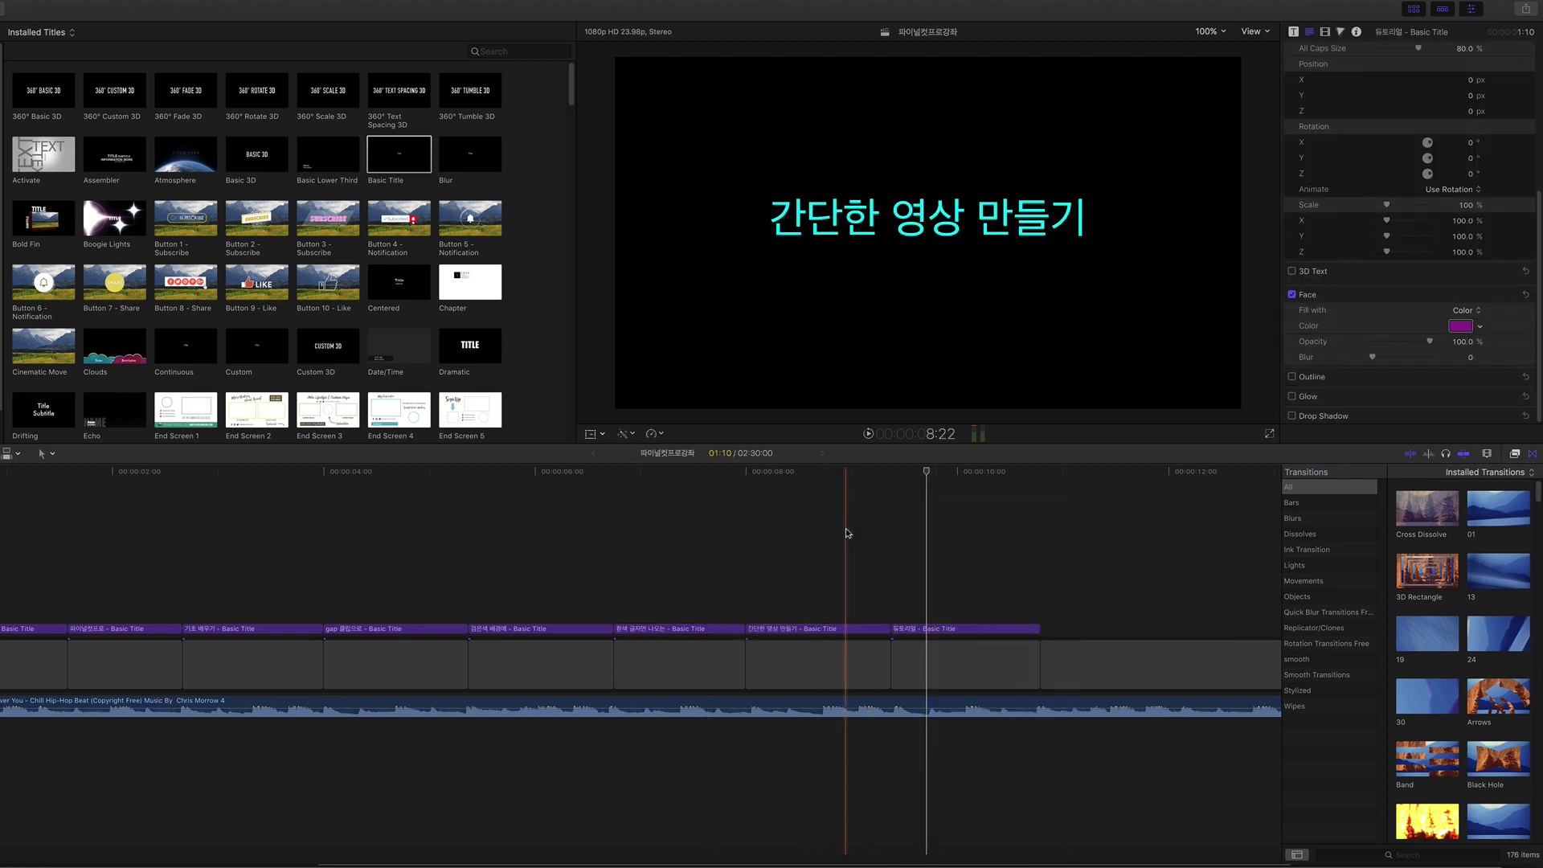
Split the background music clip with the Blade tool exactly at the end of the last title, and return to the Select tool.
left_click(845, 566)
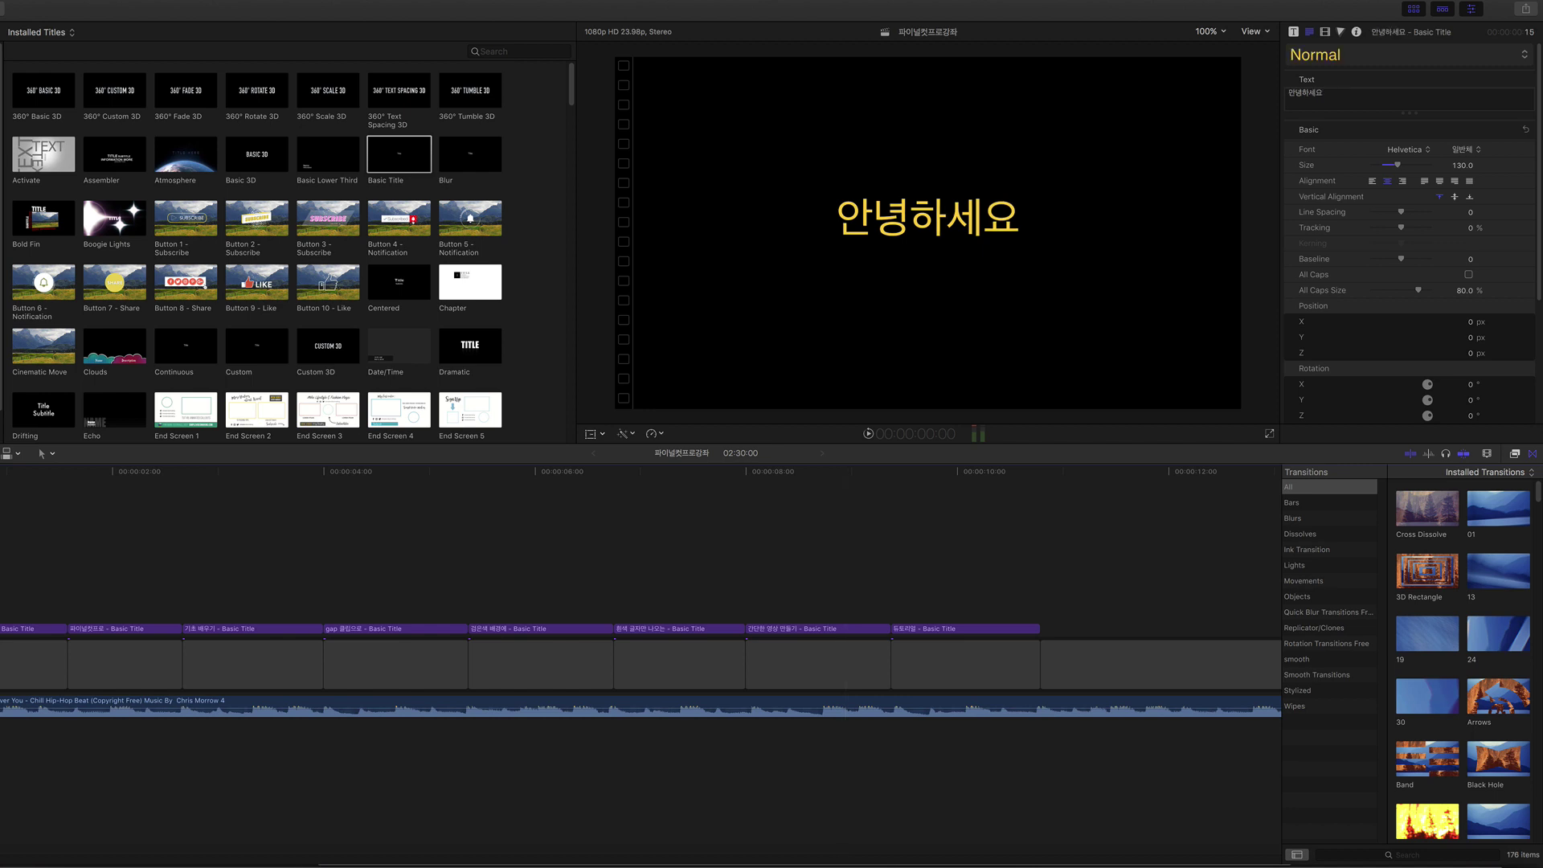
key("super+minus")
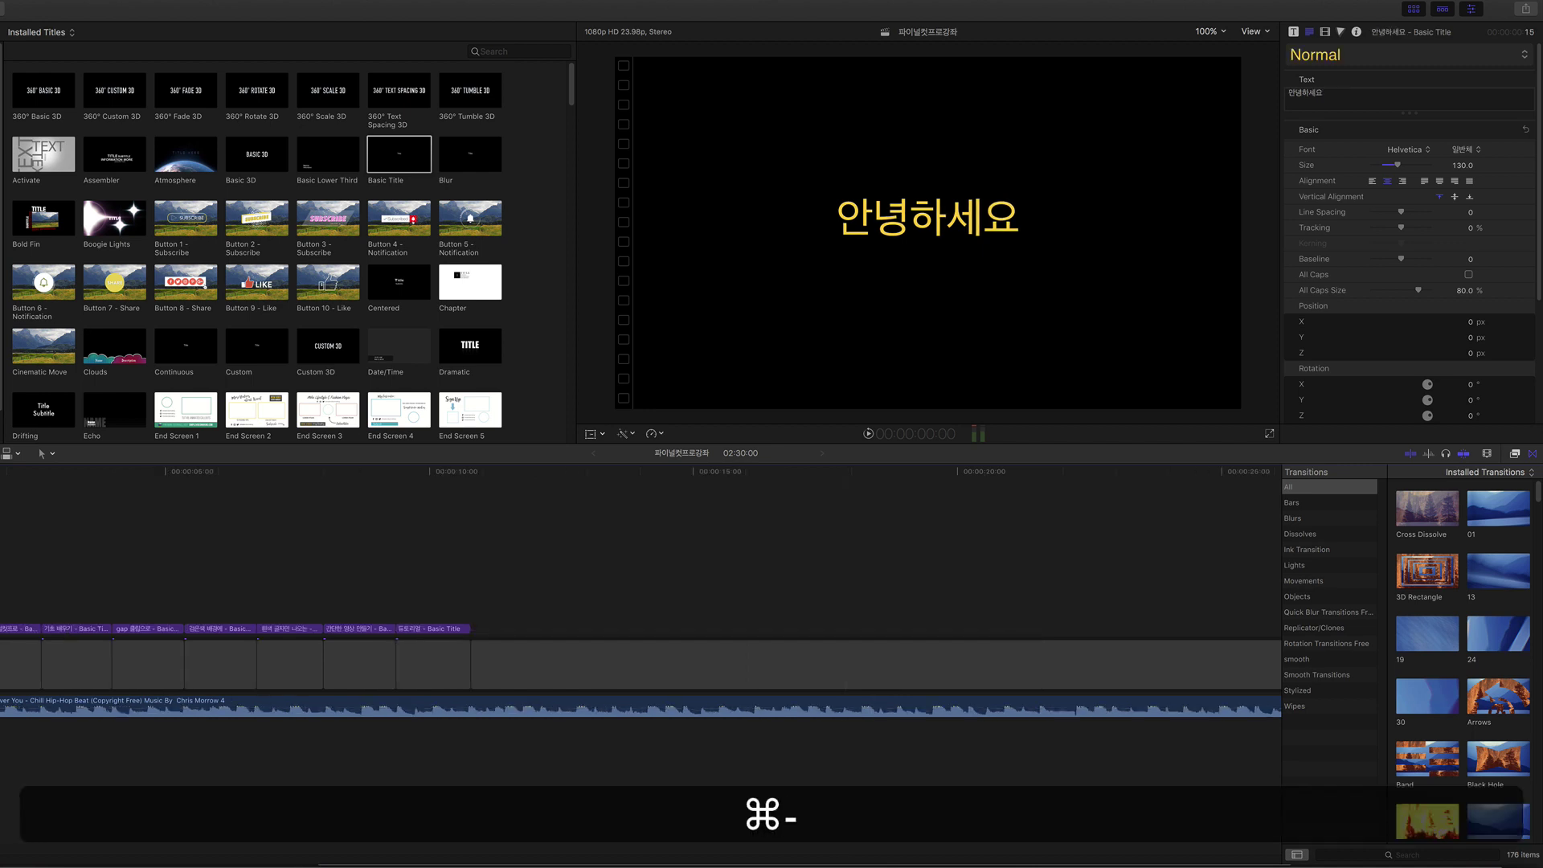
left_click(473, 585)
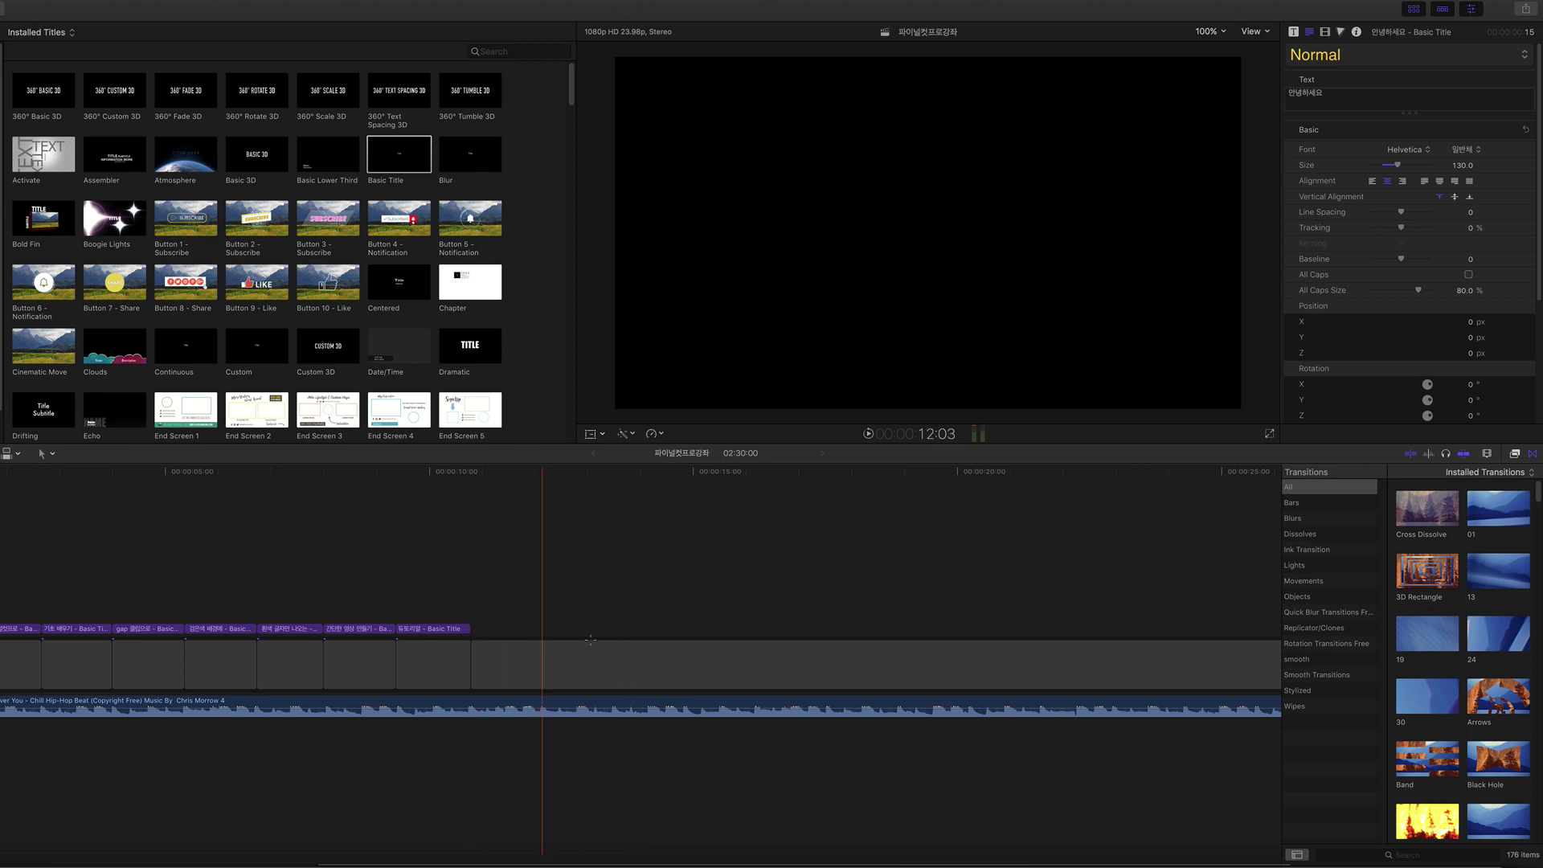
left_click_drag(540, 562, 637, 741)
left_click(470, 570)
left_click(469, 571)
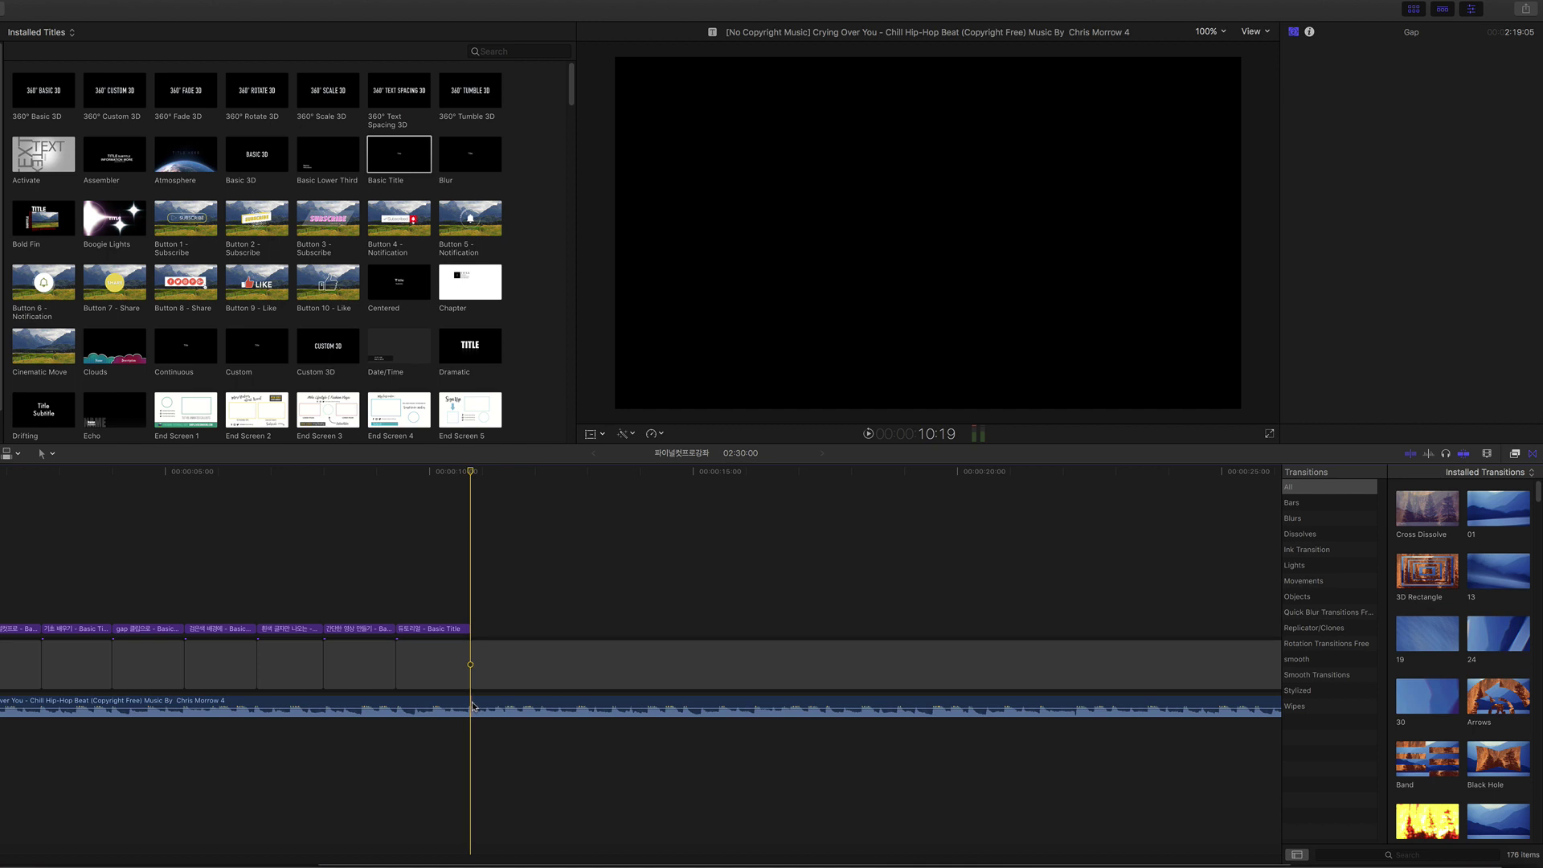
key("b")
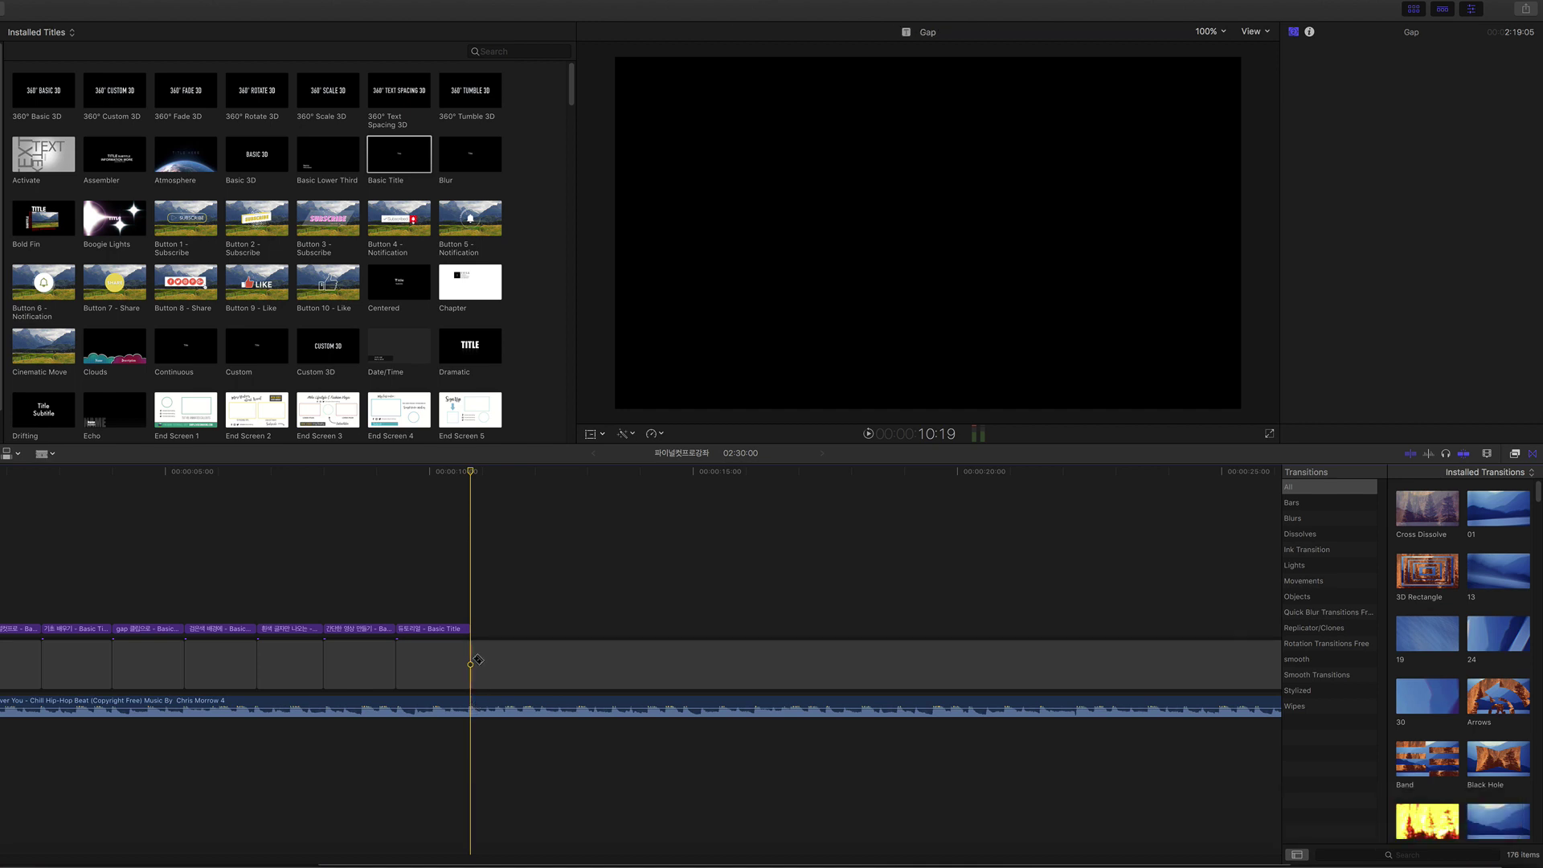
left_click(473, 704)
key("a")
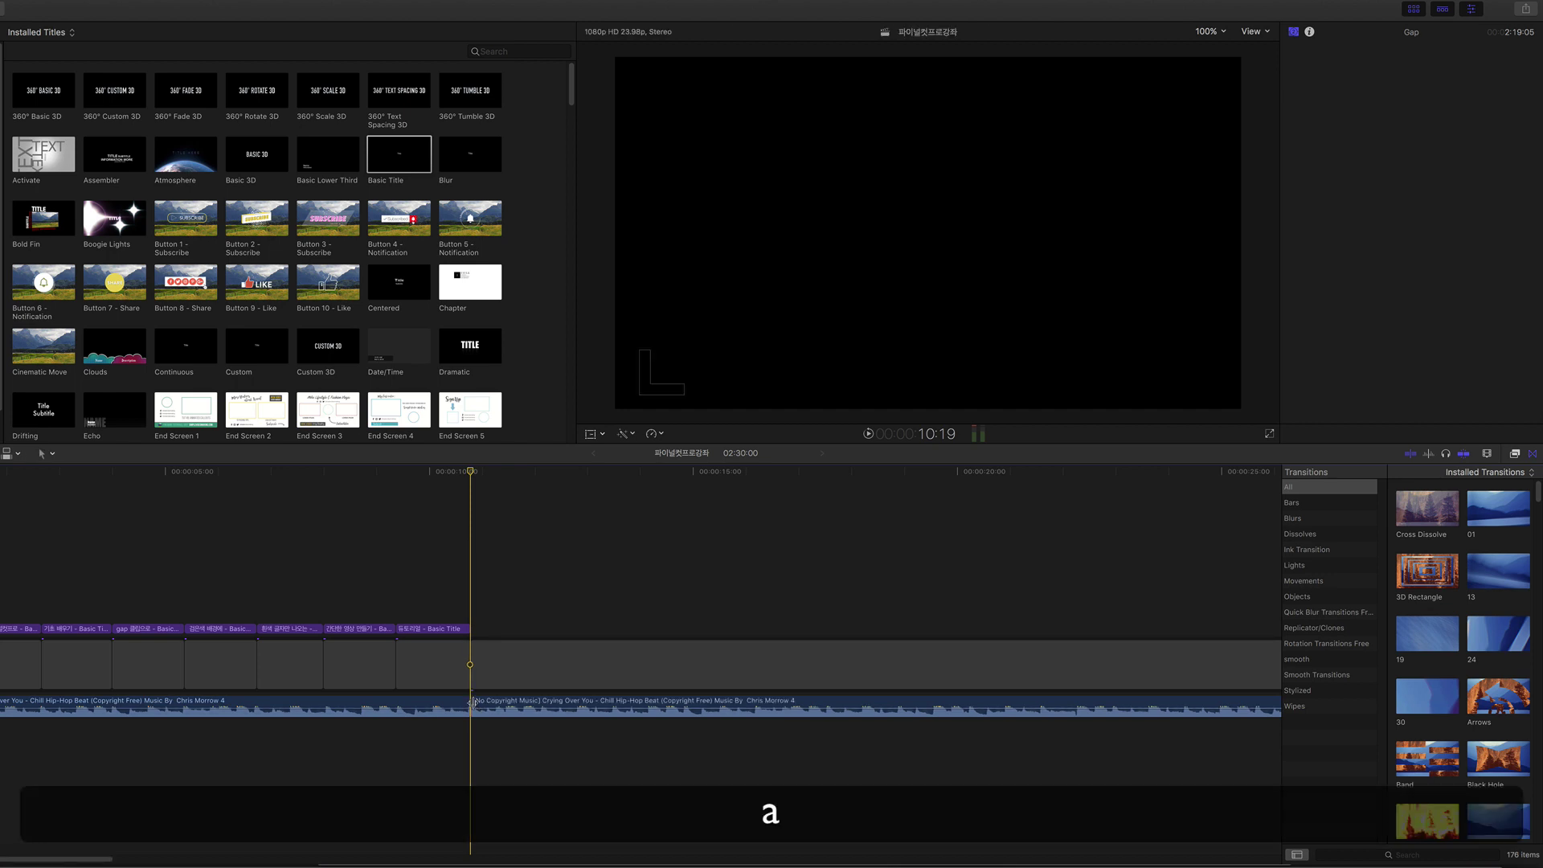
Select the leftover gap and music clips after the last title together and delete them.
left_click(544, 663)
left_click(544, 706, "shift")
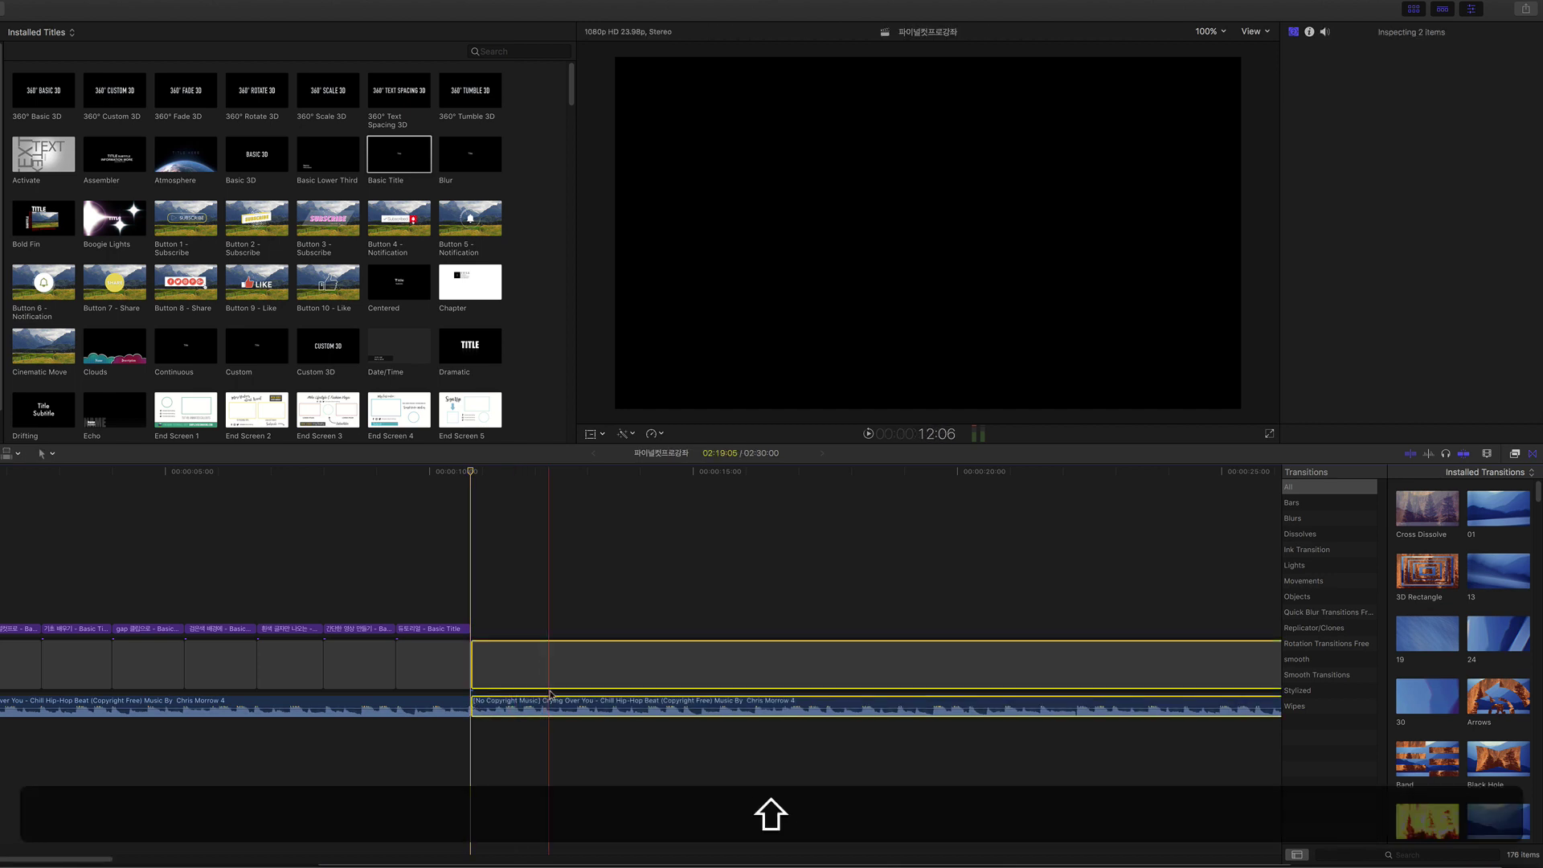
key("Delete")
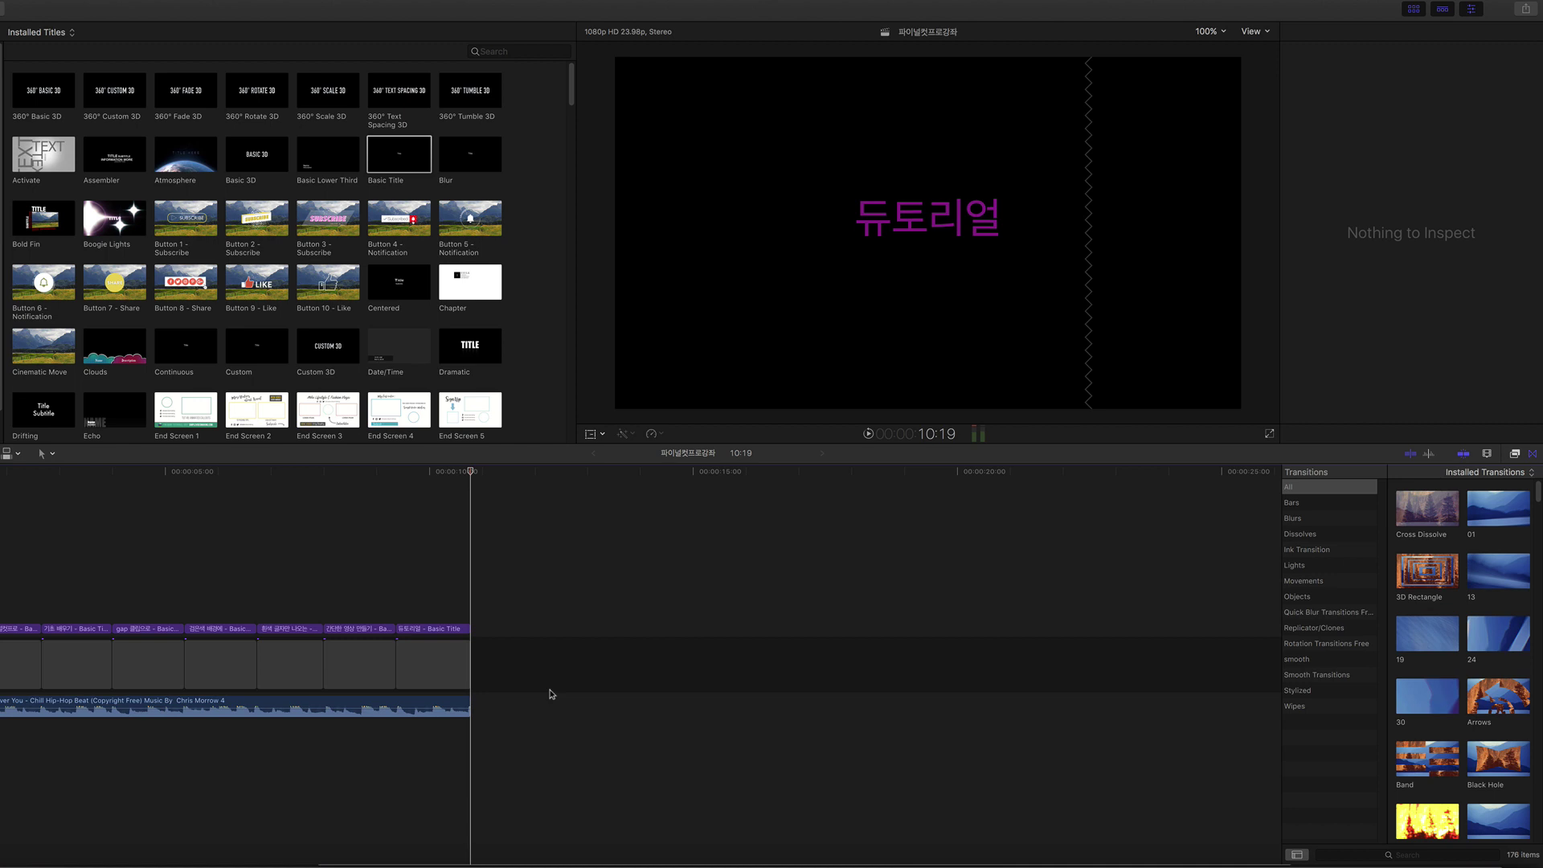
Play the trimmed project from the beginning through the last title to check it against the music.
key("Home")
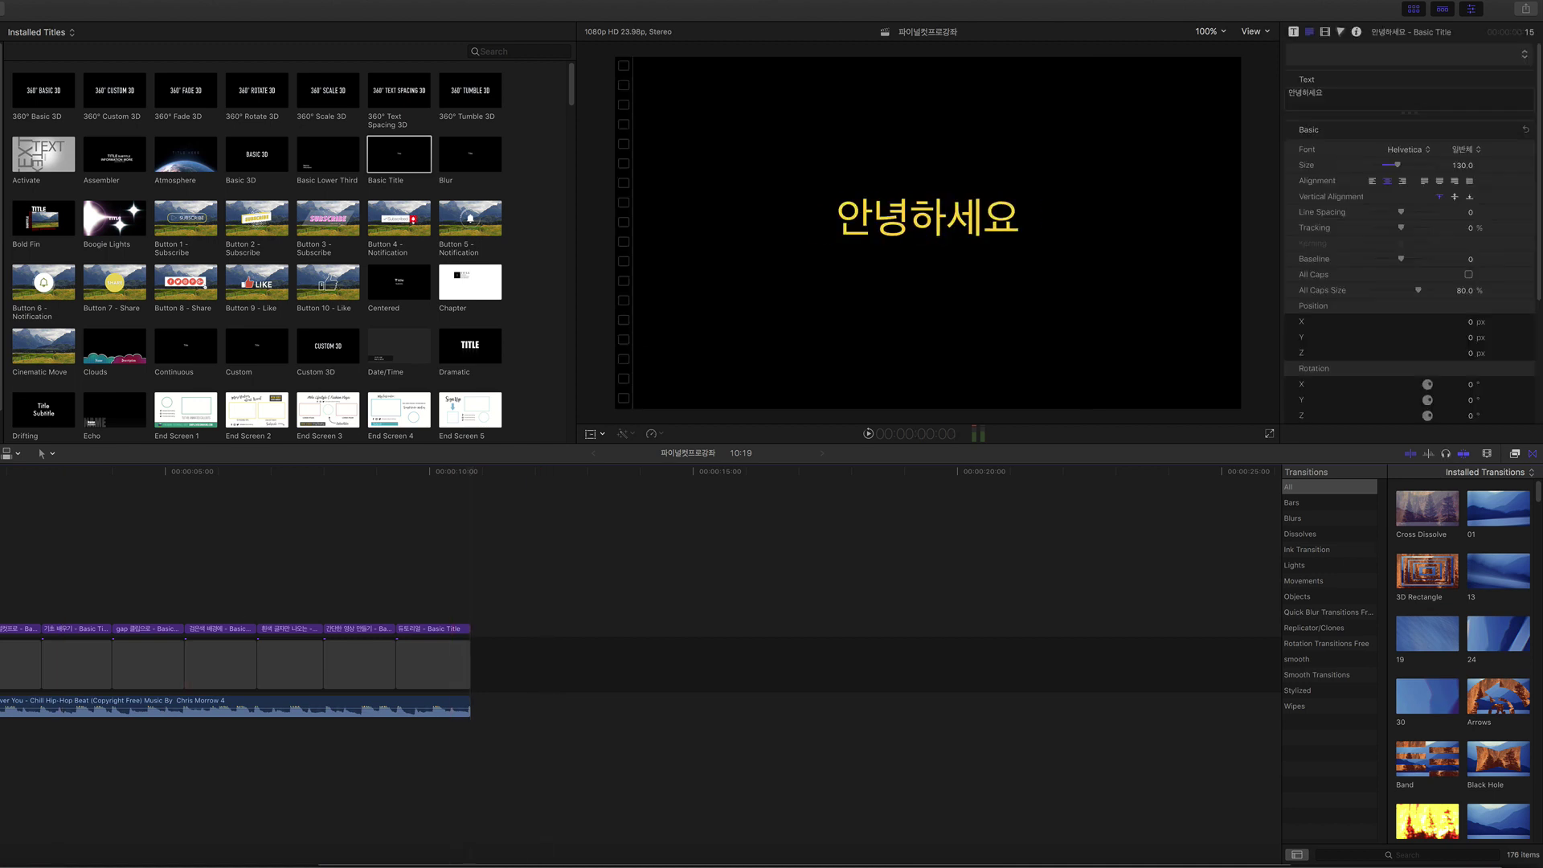
key("space")
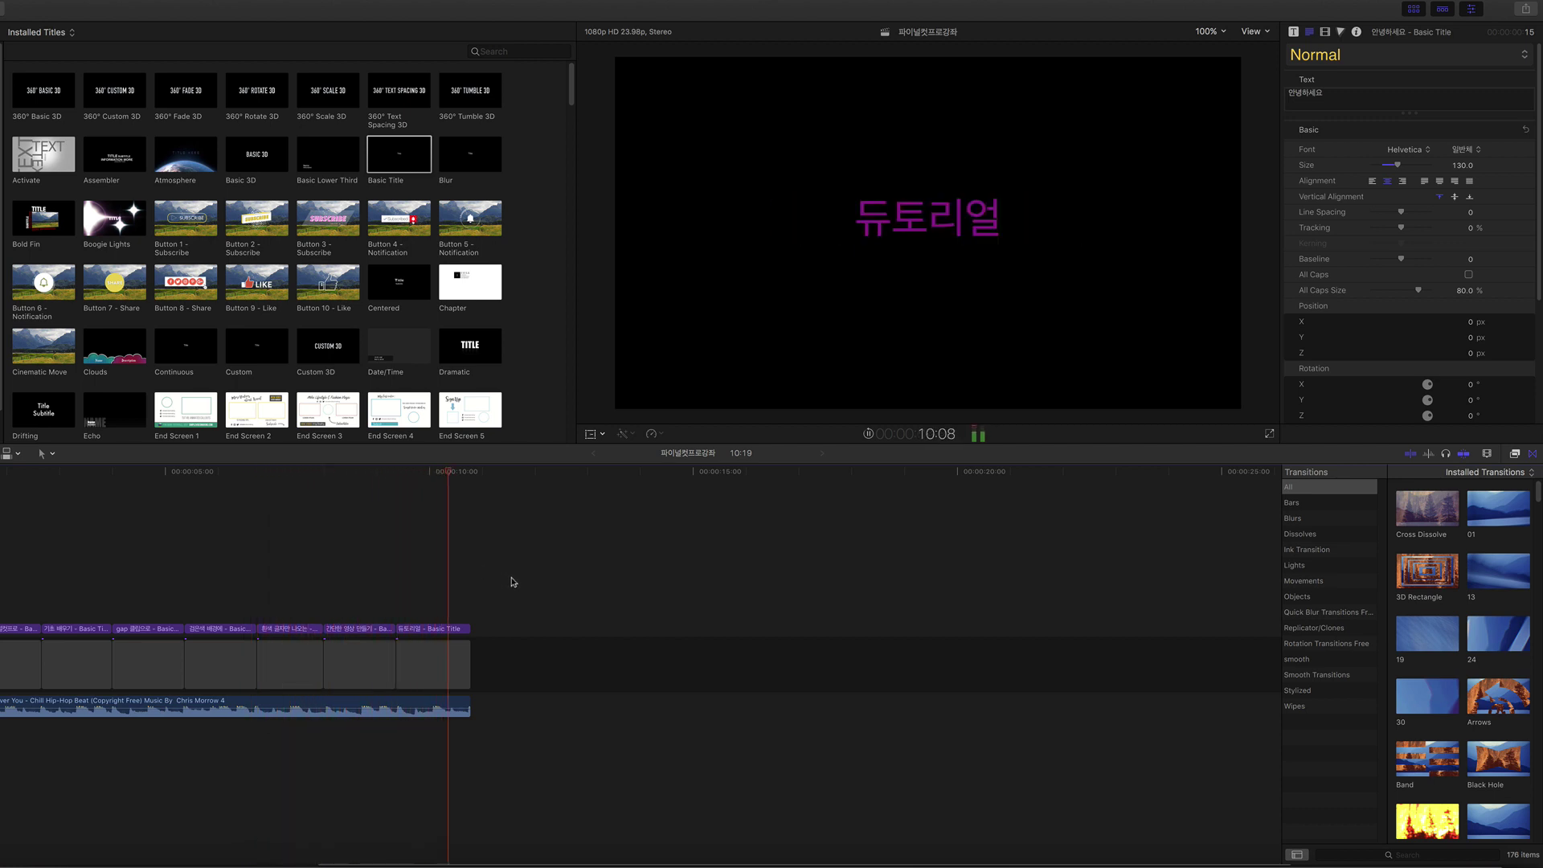
key("space")
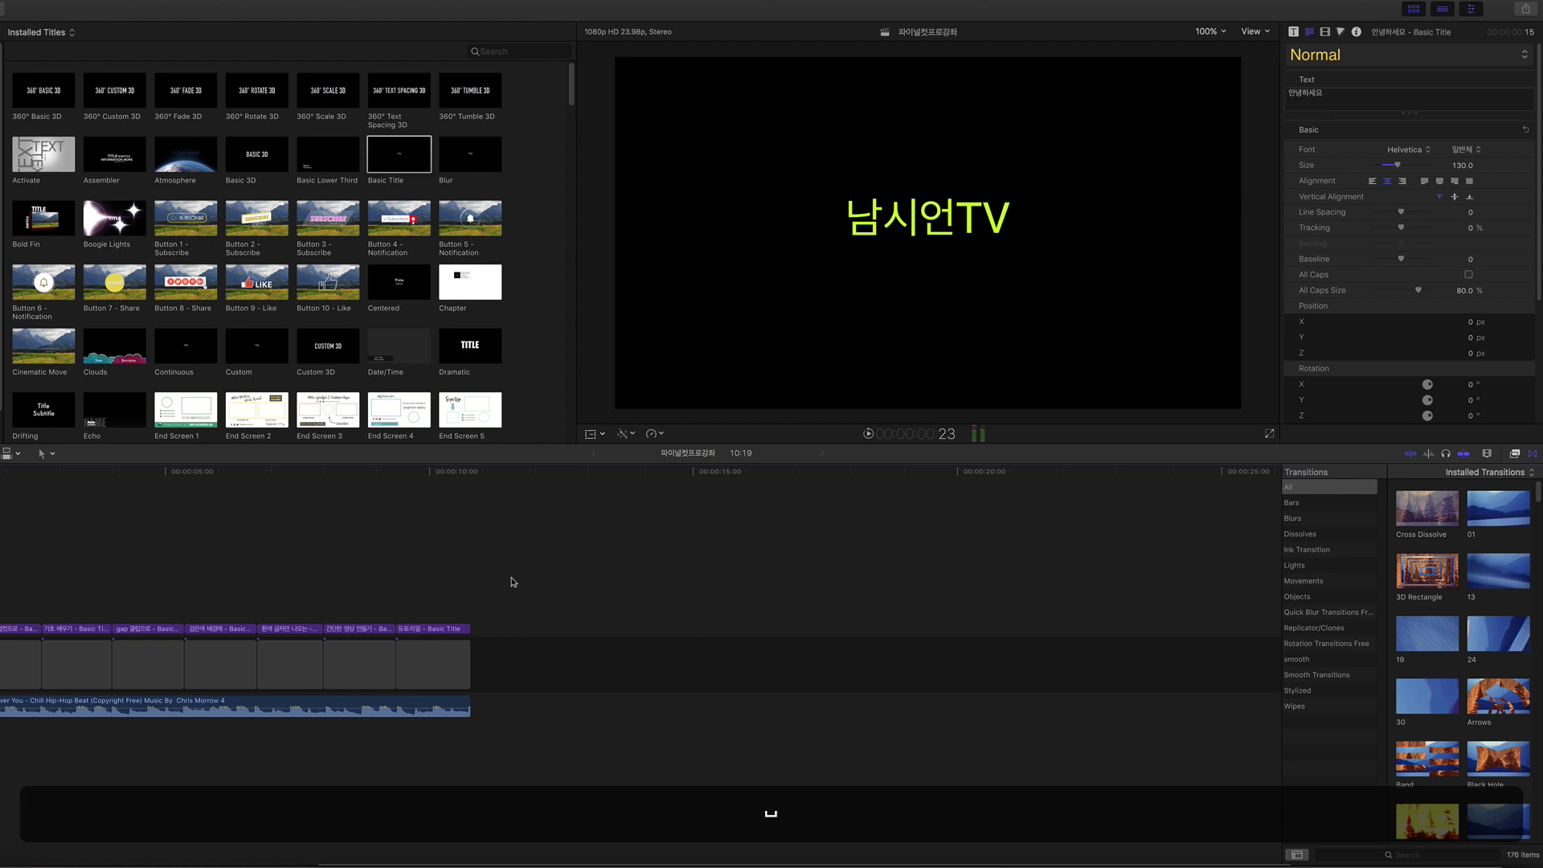
Apply a Cross Dissolve transition to the end of the last title so its text fades out.
left_click(446, 580)
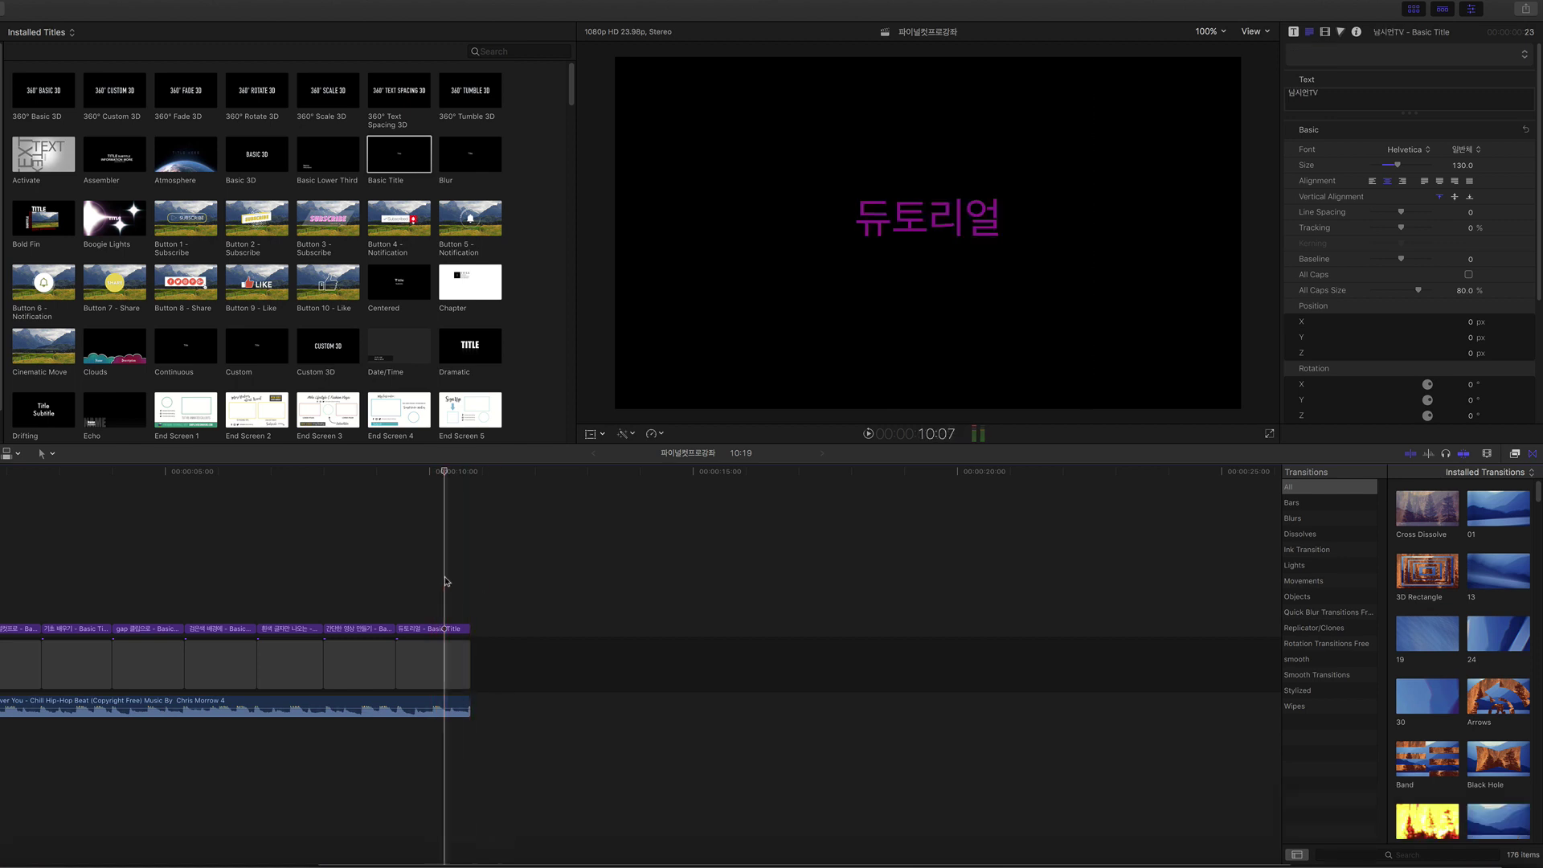
left_click(453, 594)
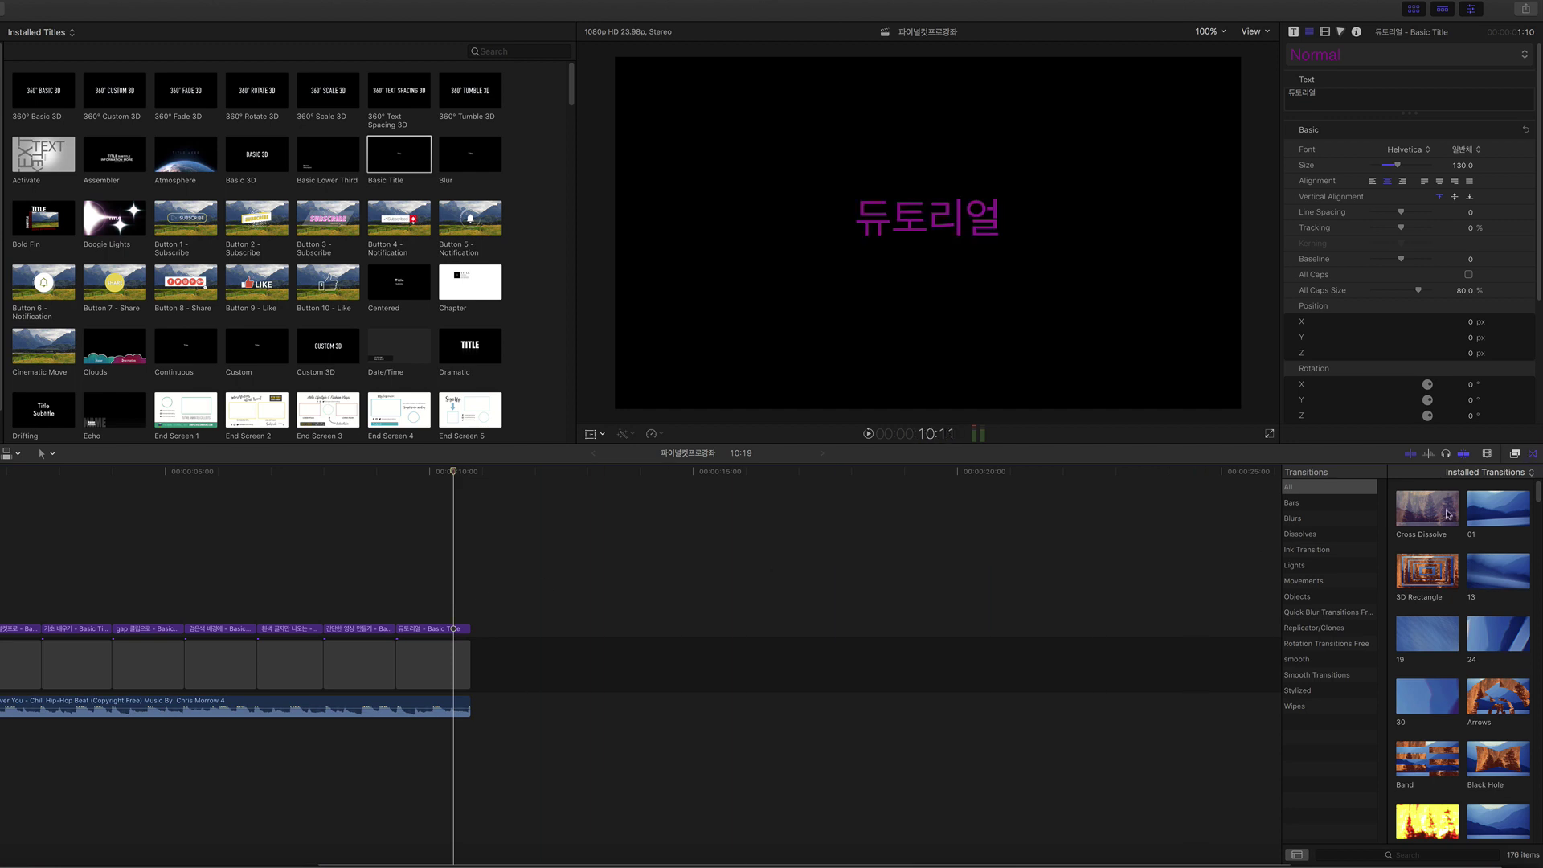
left_click_drag(1419, 513, 458, 629)
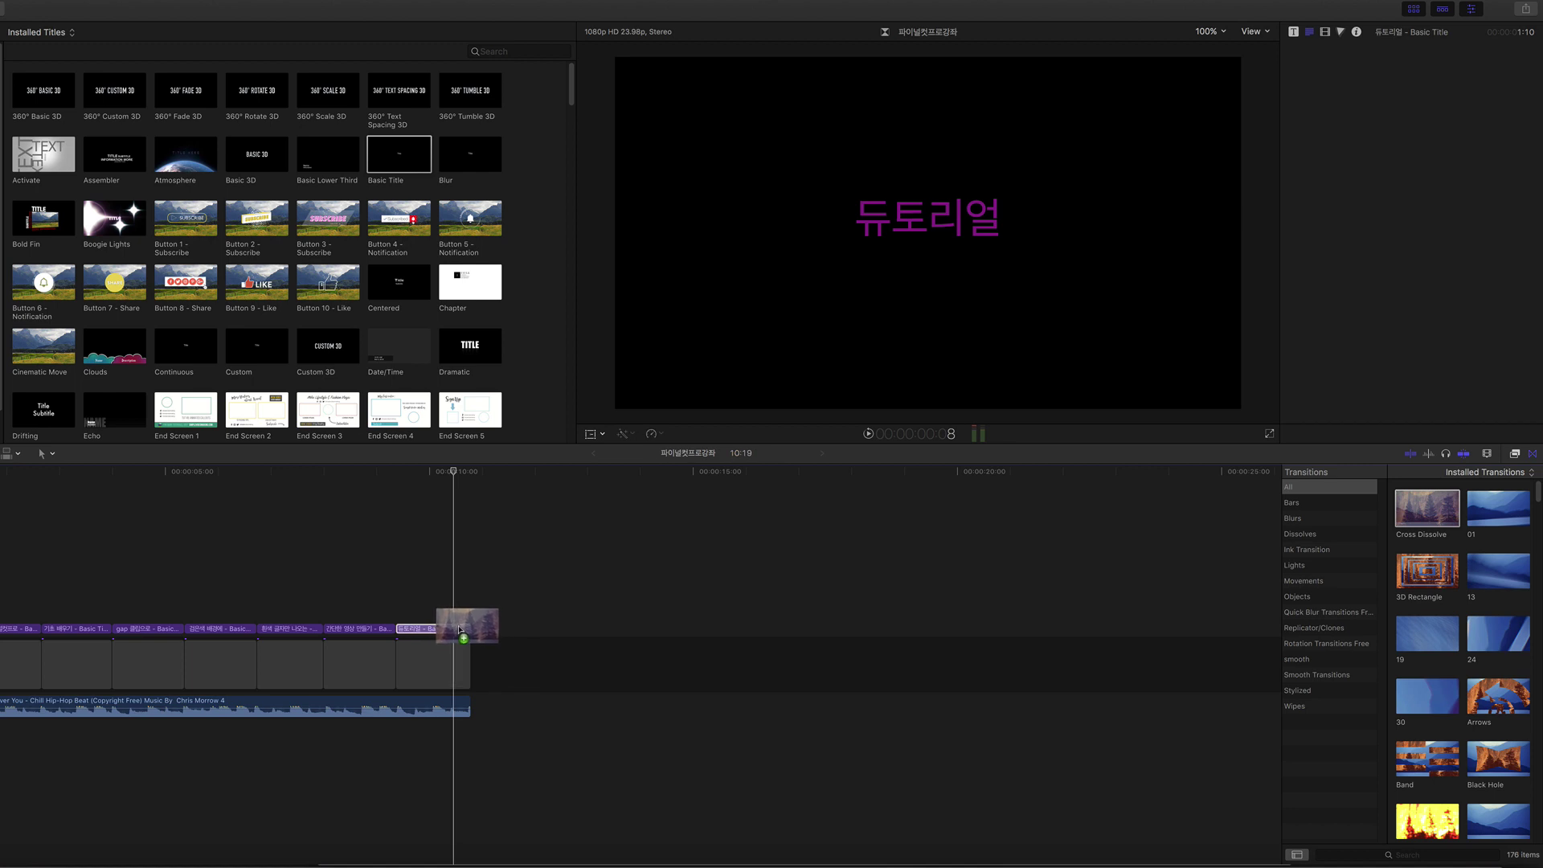
Replay the final two titles several times to check the fade-out of the last title and the ending of the music.
key("space")
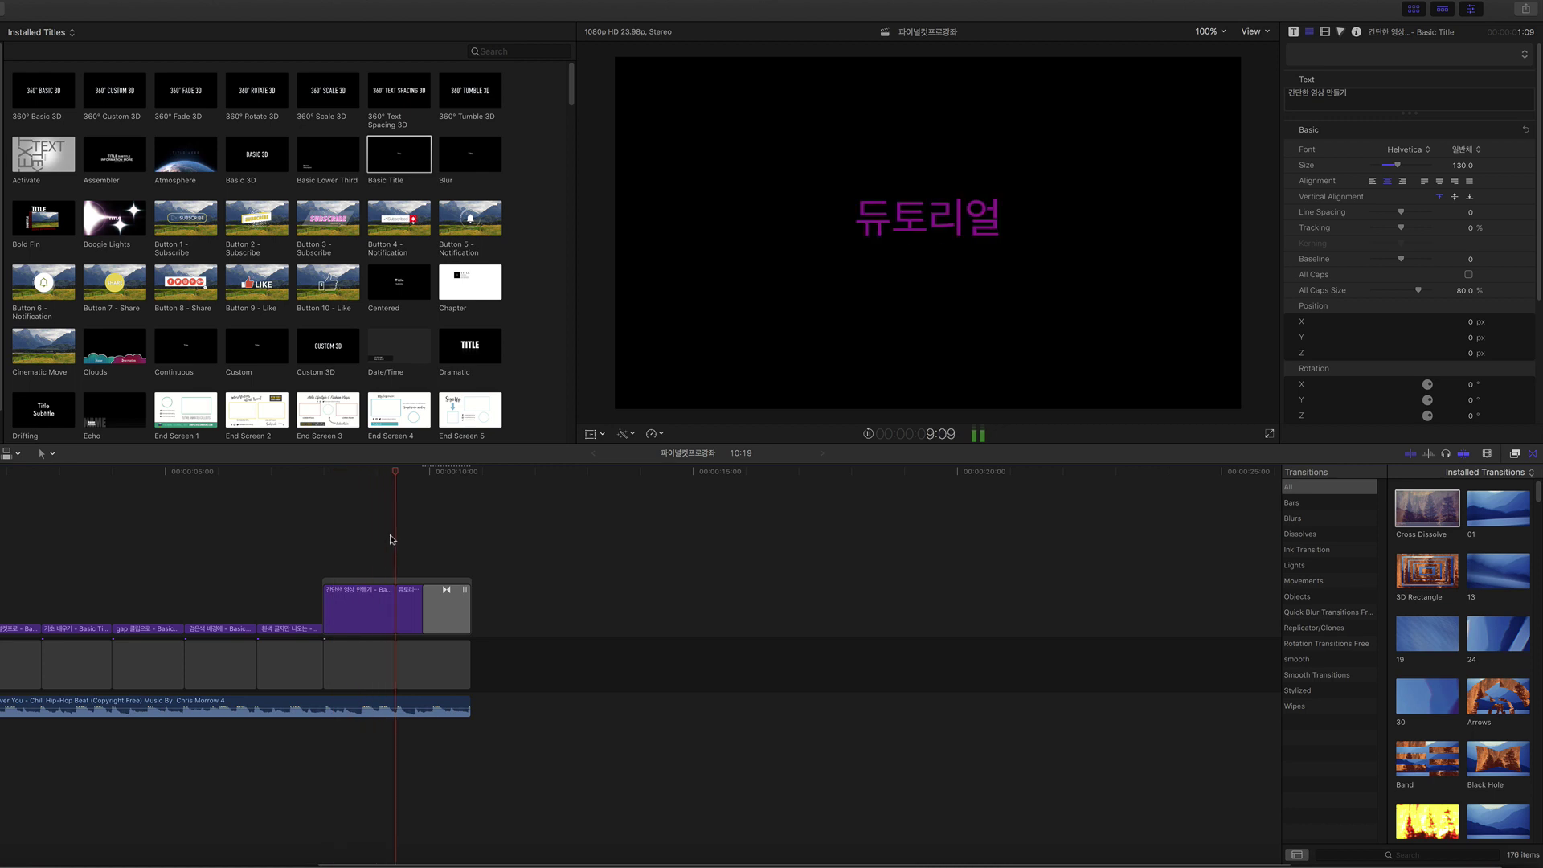
key("space")
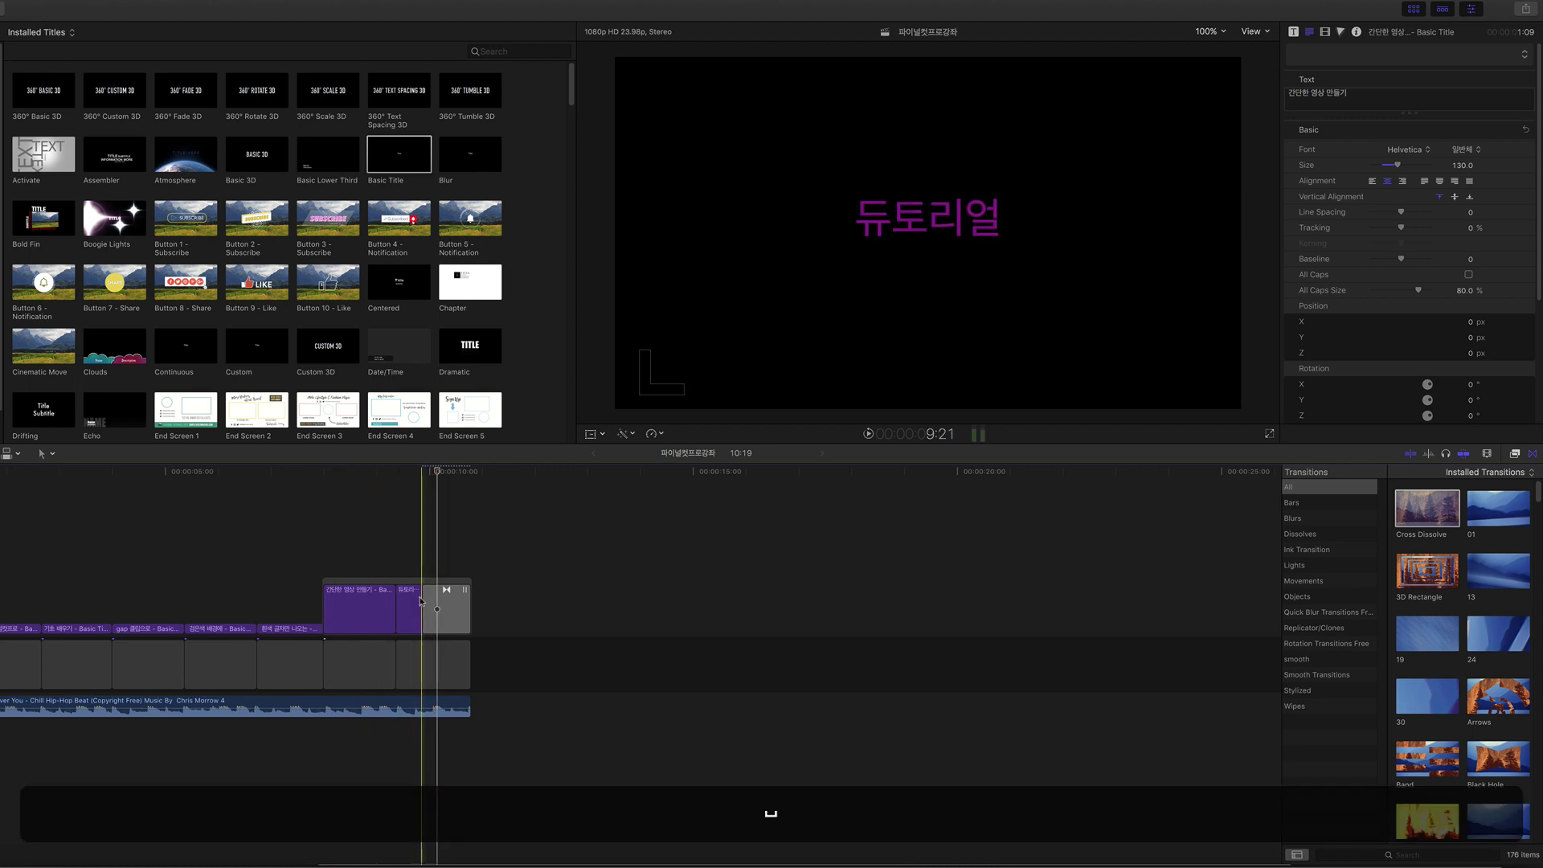
left_click(383, 538)
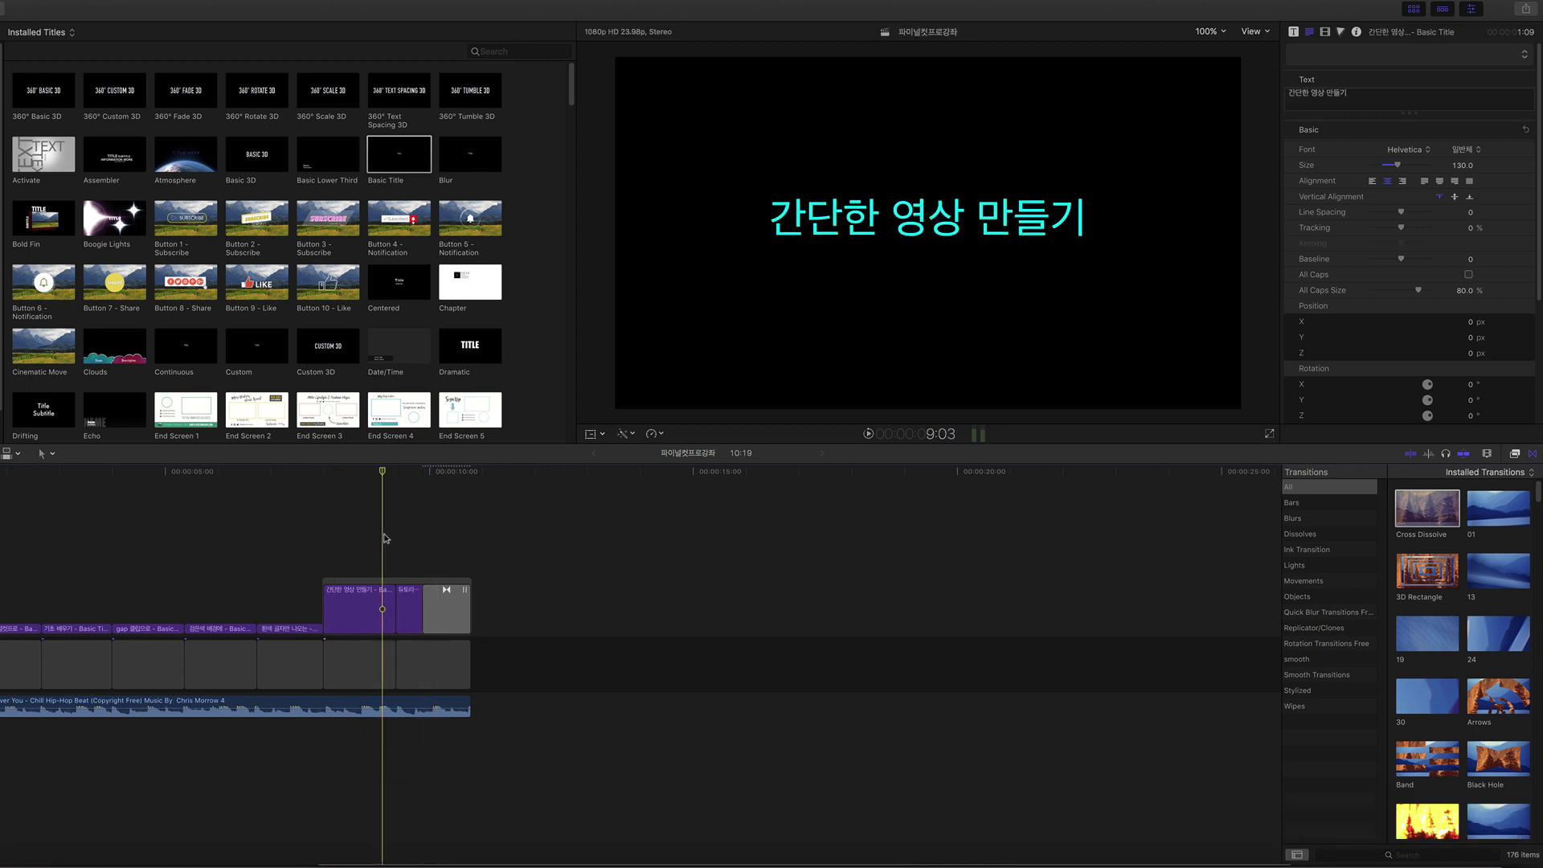
key("space")
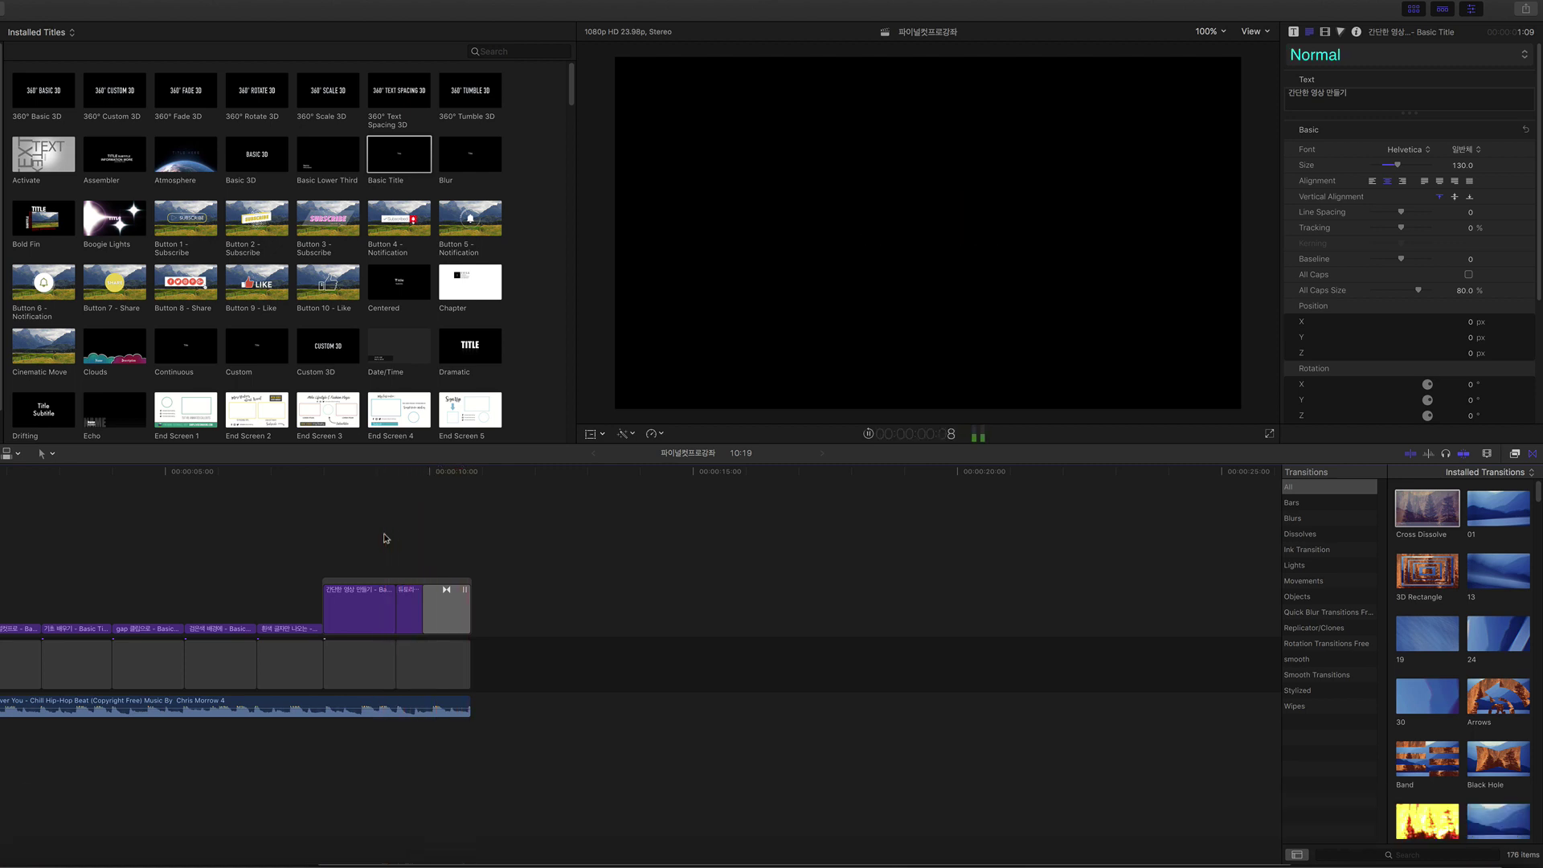
key("space")
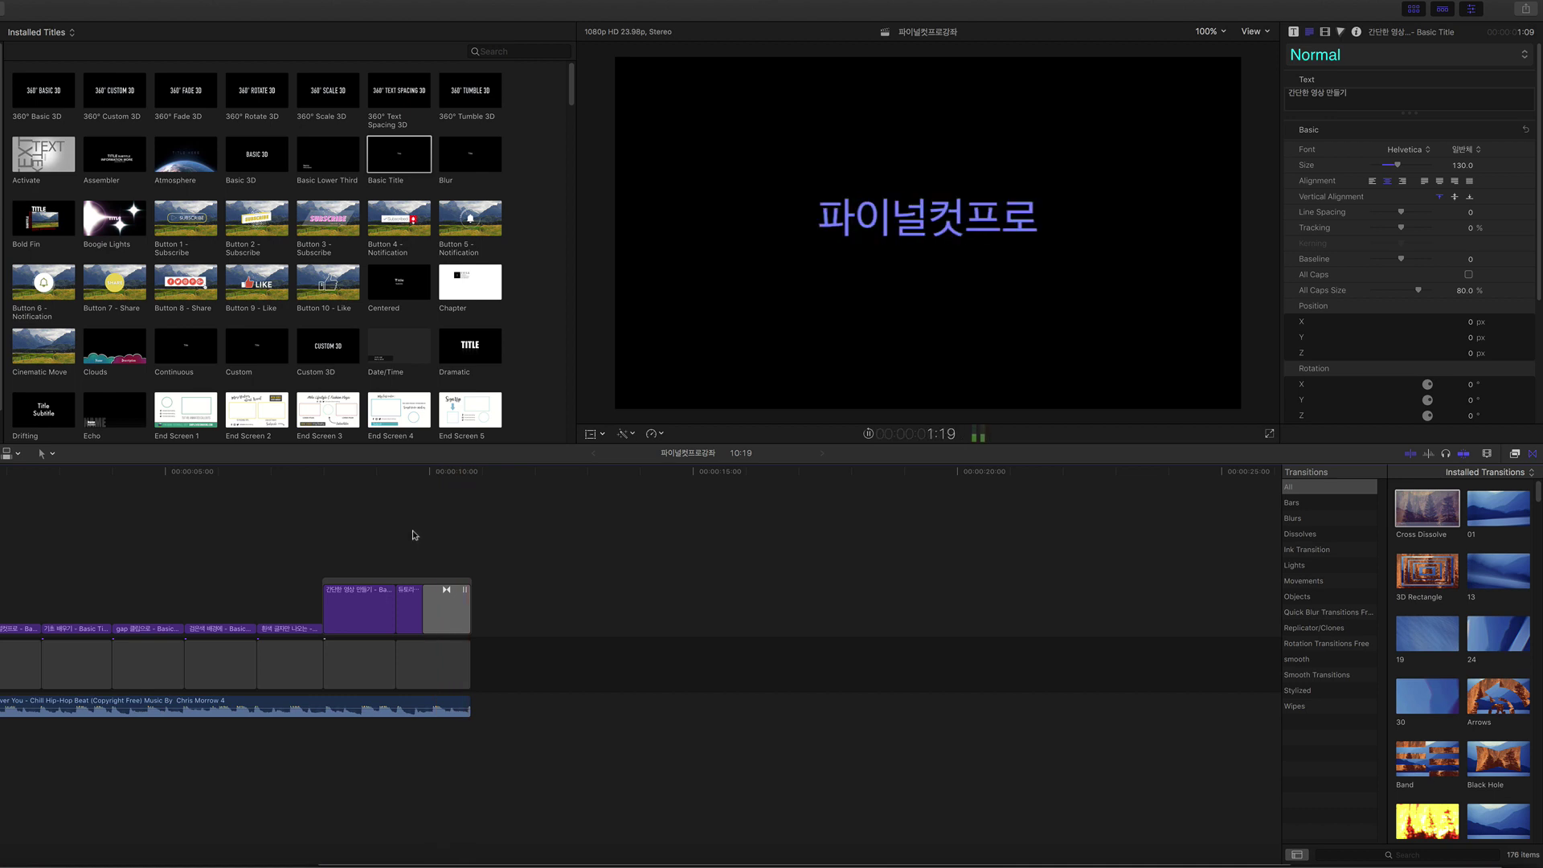
left_click(412, 535)
key("space")
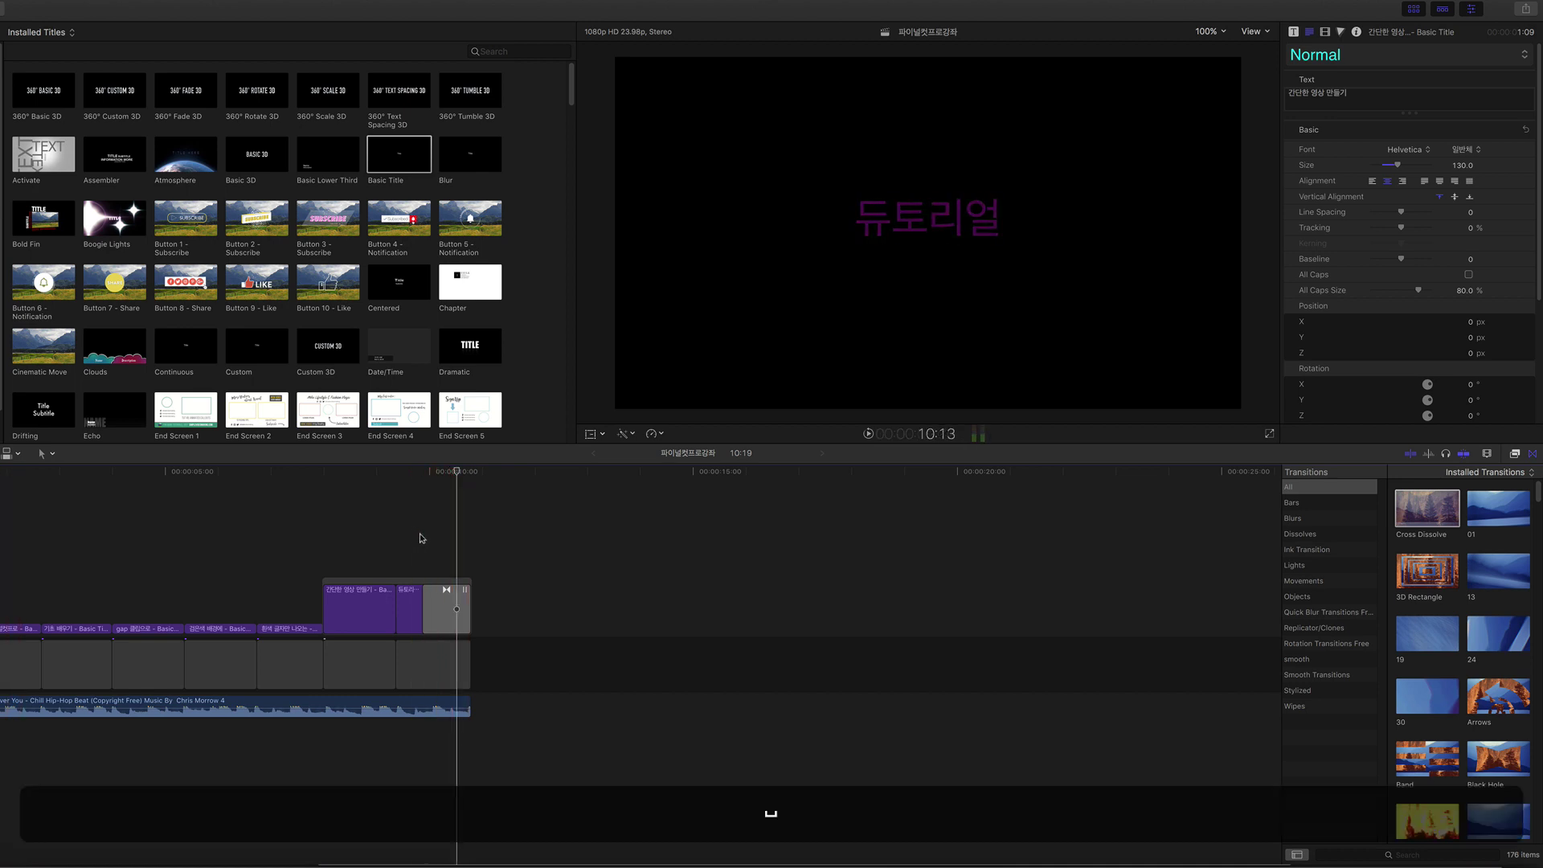
left_click(417, 535)
key("space")
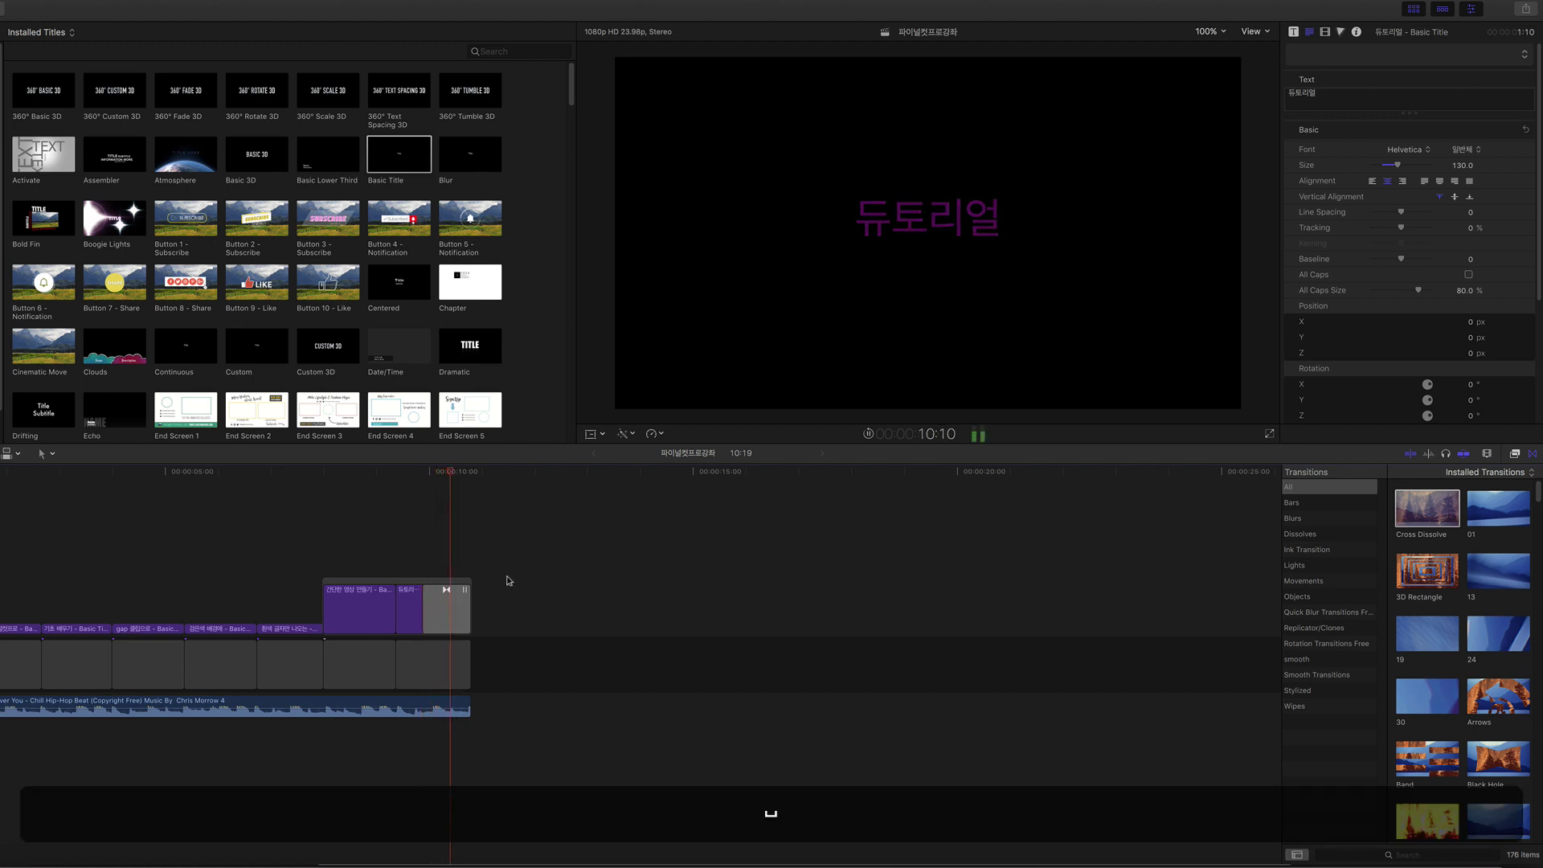
Apply a Cross Dissolve to the end of the music clip and play back the ending.
left_click_drag(1427, 508, 444, 709)
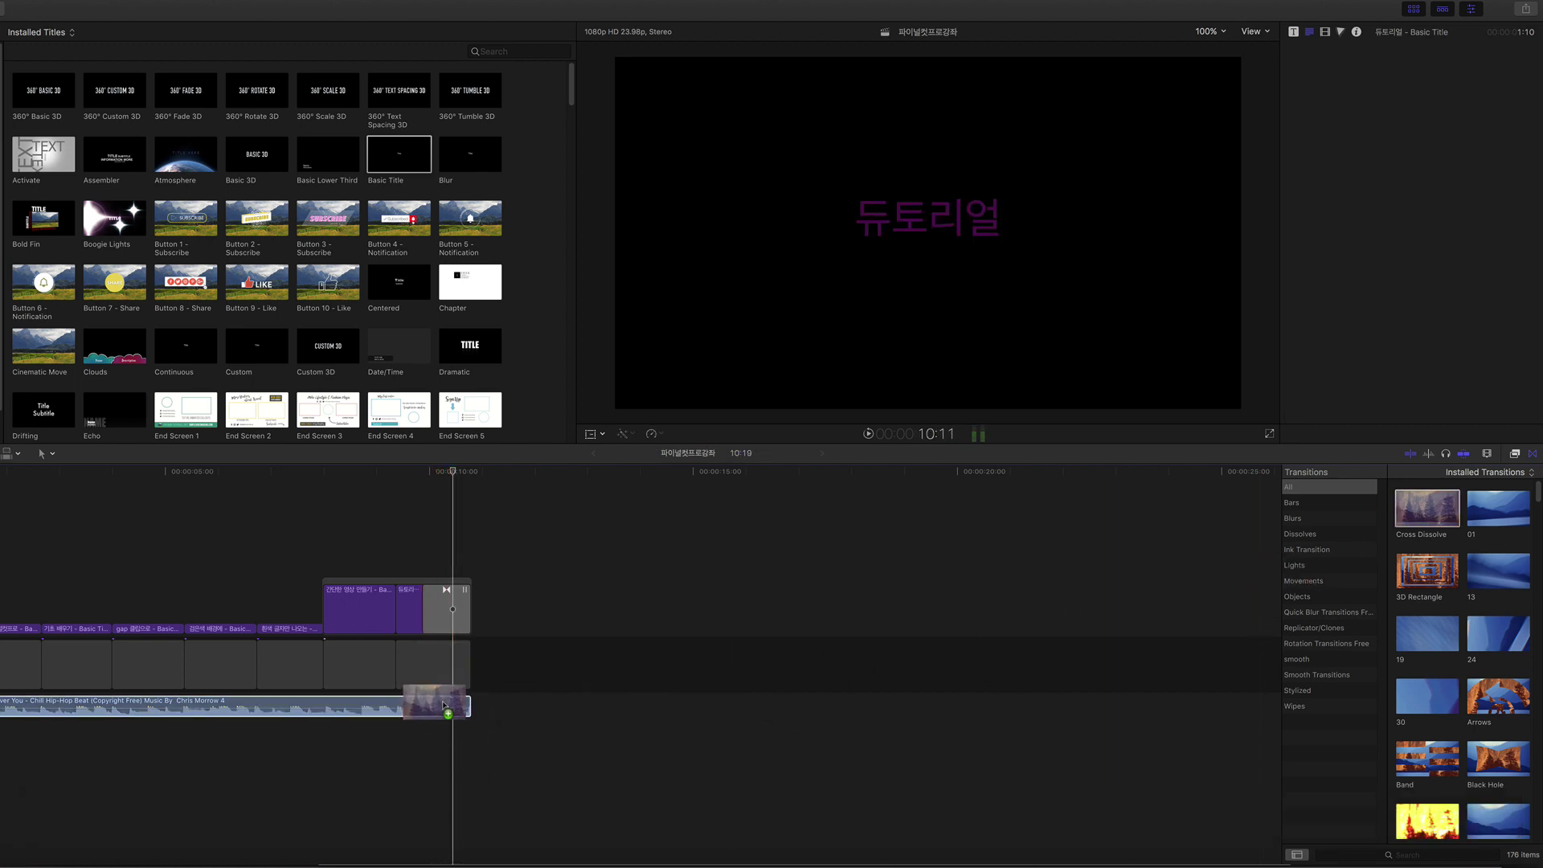
left_click(409, 540)
key("space")
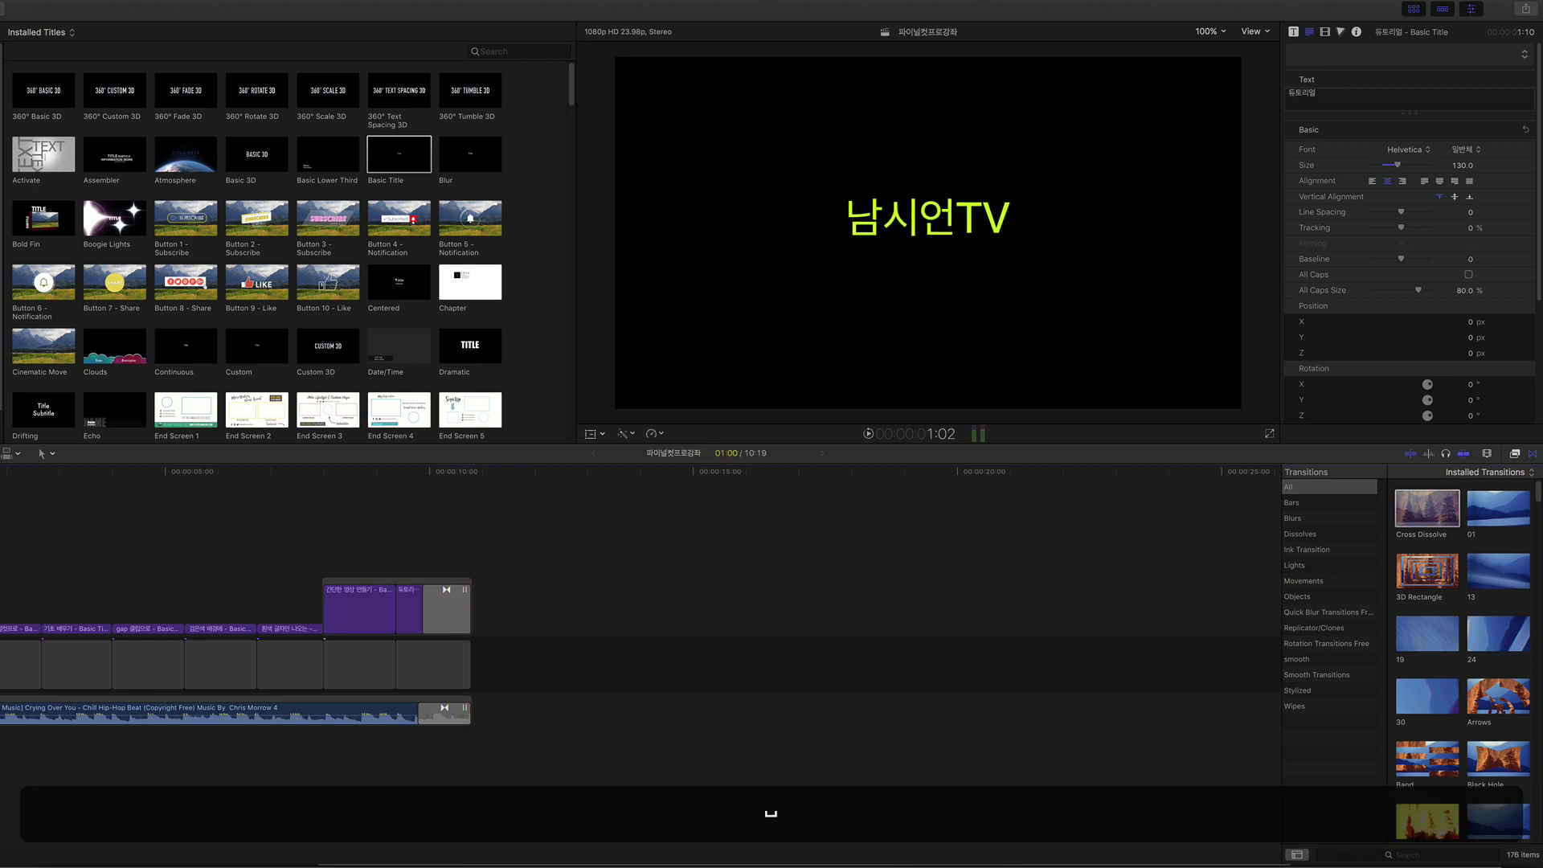
key("space")
left_click(395, 508)
left_click(407, 508)
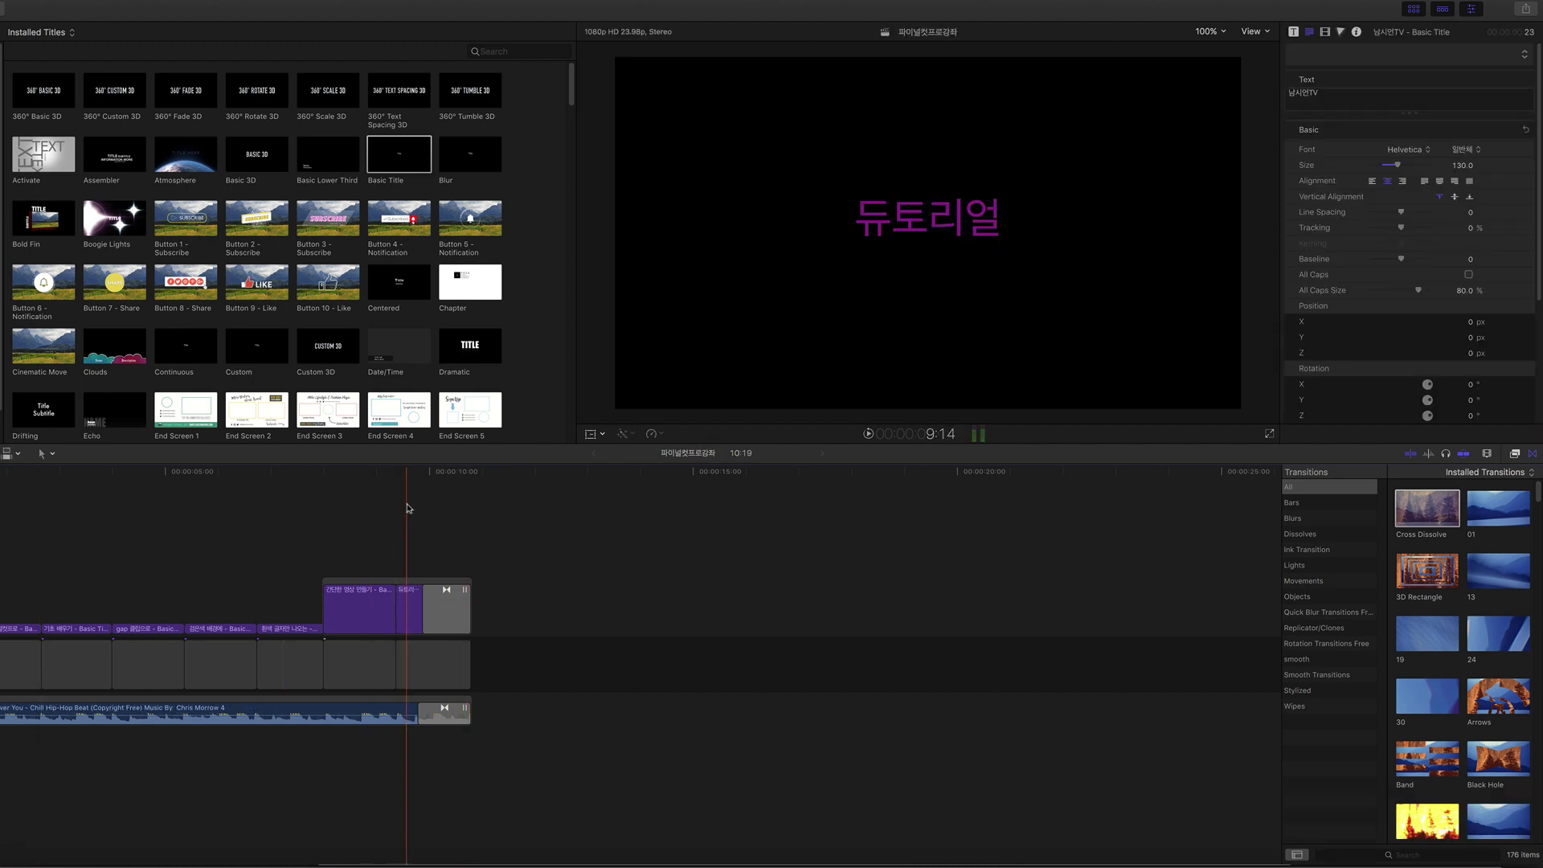
Try shortening and removing the music's Cross Dissolve and trimming the end of the music clip, and undo the last edits.
left_click_drag(423, 713, 428, 715)
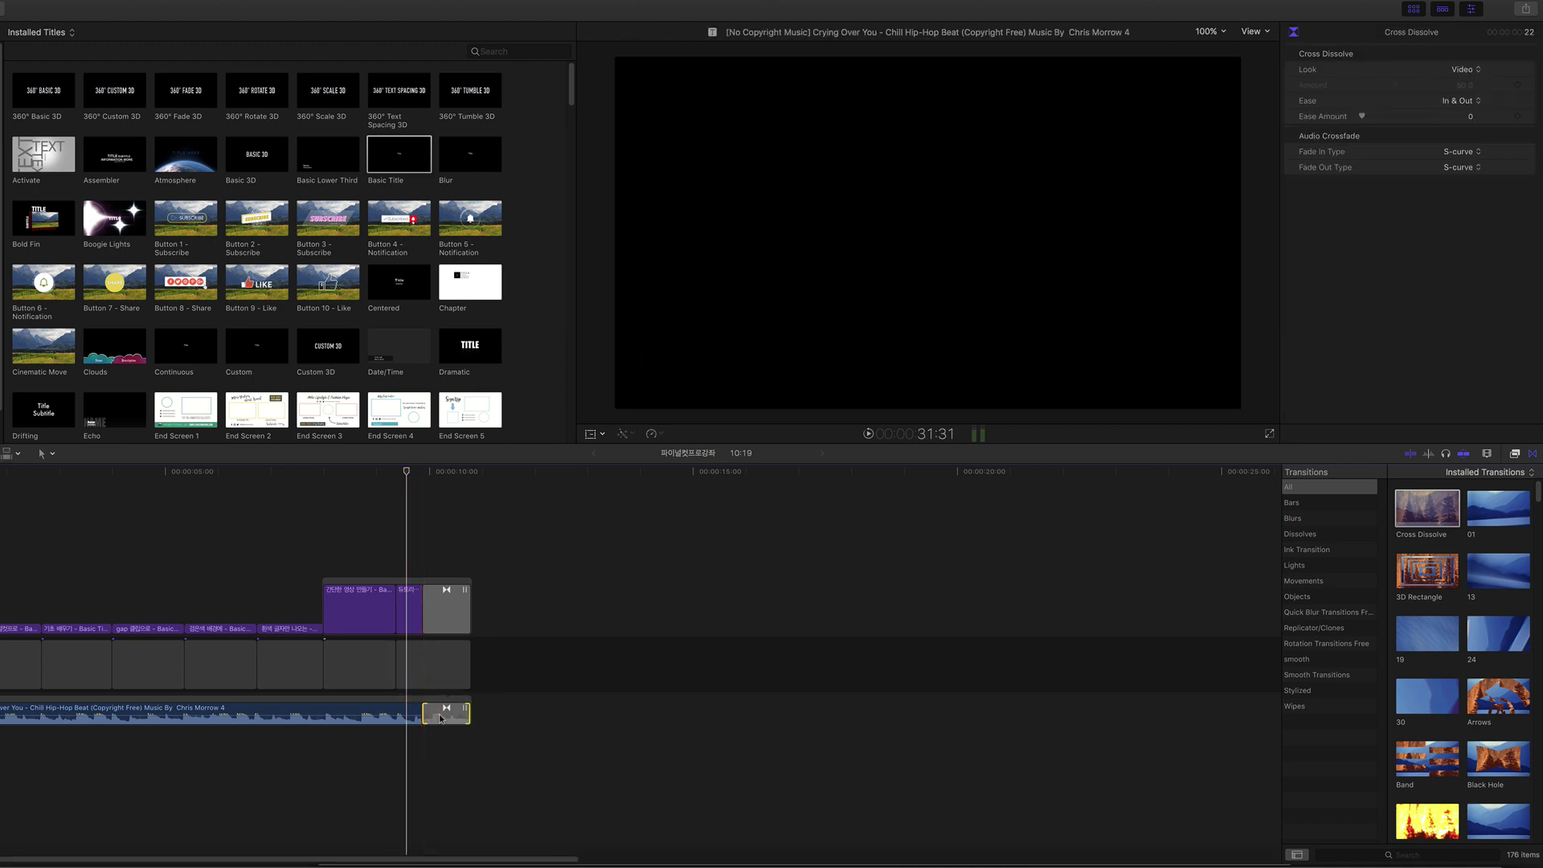
key("BackSpace")
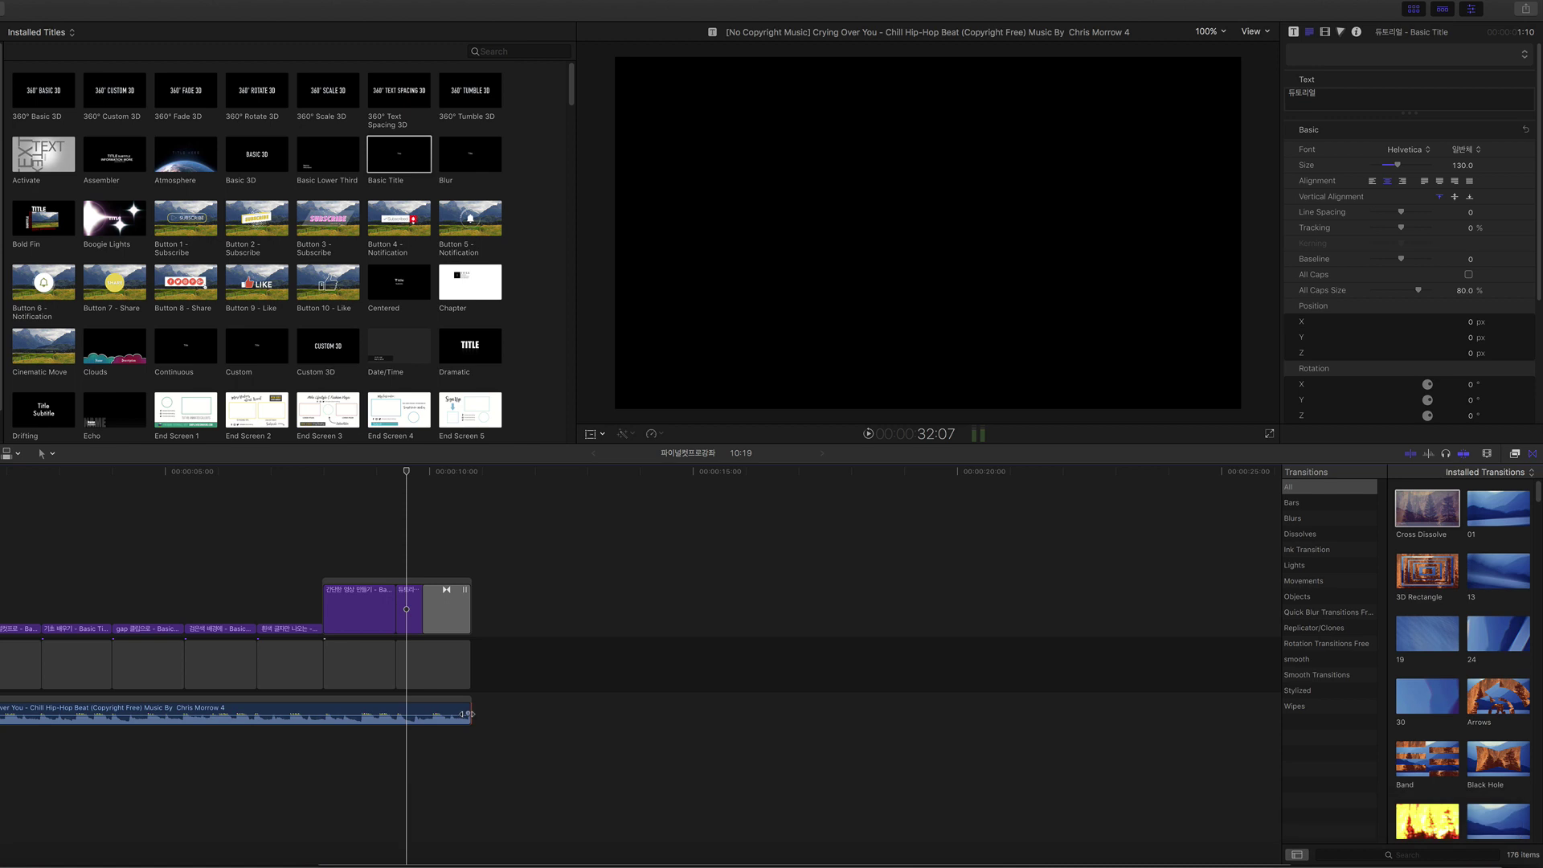
left_click_drag(468, 714, 464, 714)
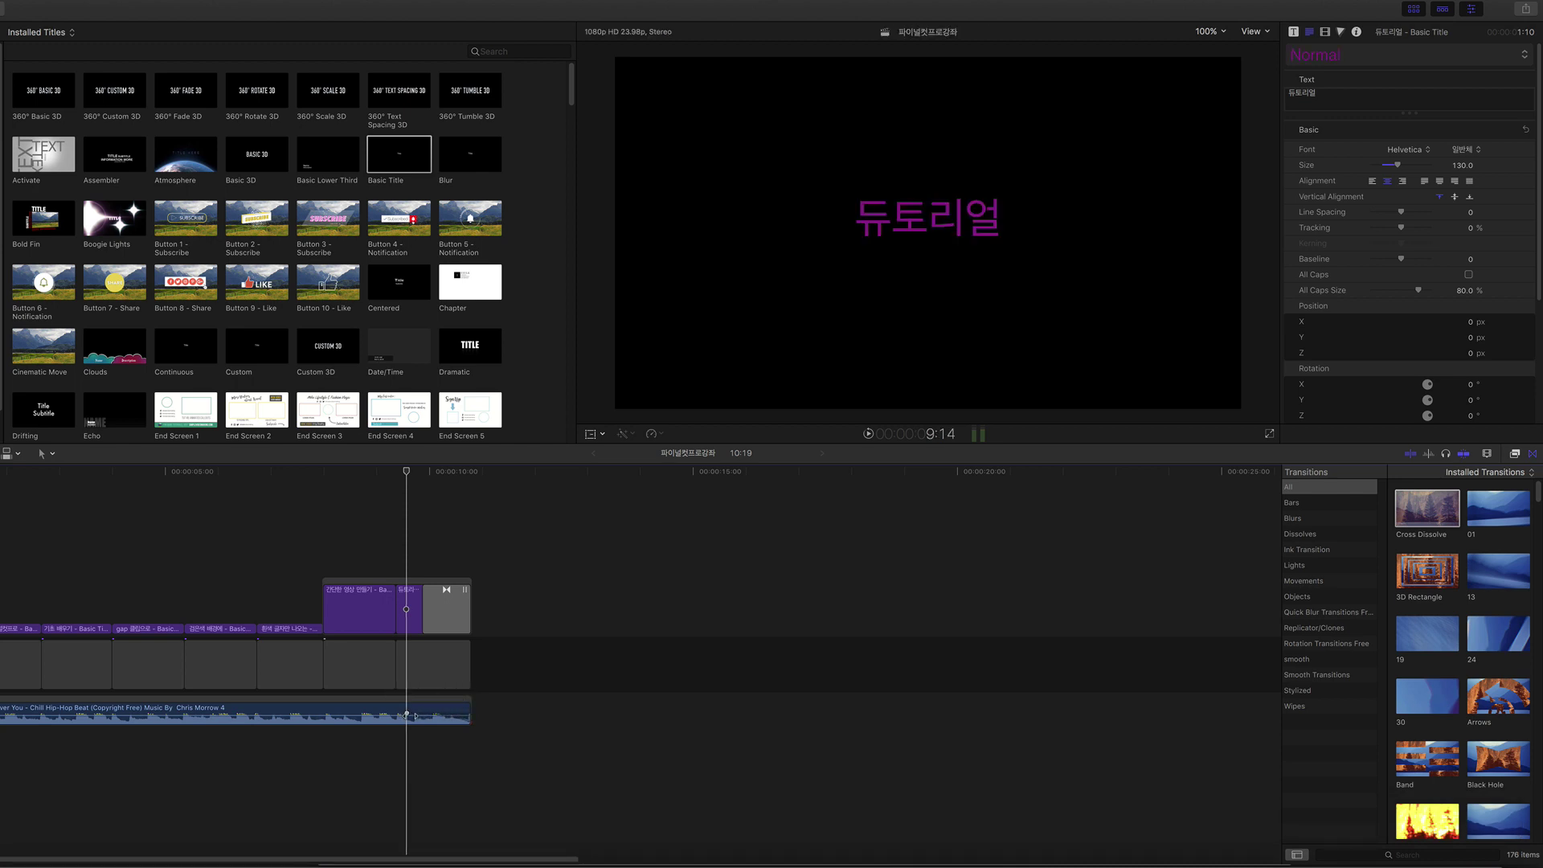
key("super+z")
key("super+z")
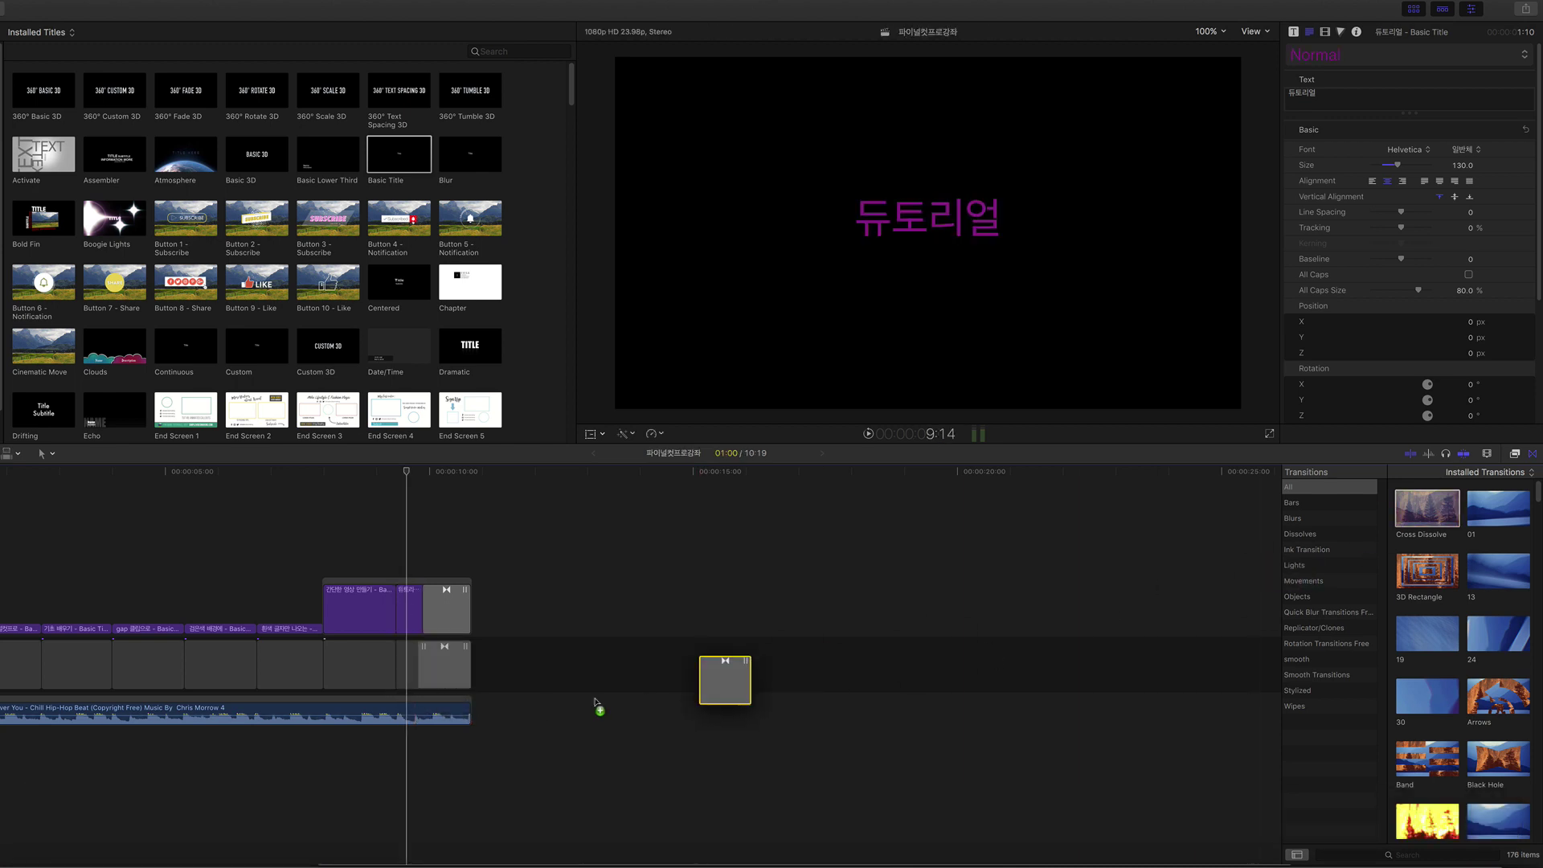
Place a Cross Dissolve on the music's end, shorten it to align with the last title's transition, and play the project from the beginning.
left_click_drag(596, 703, 434, 720)
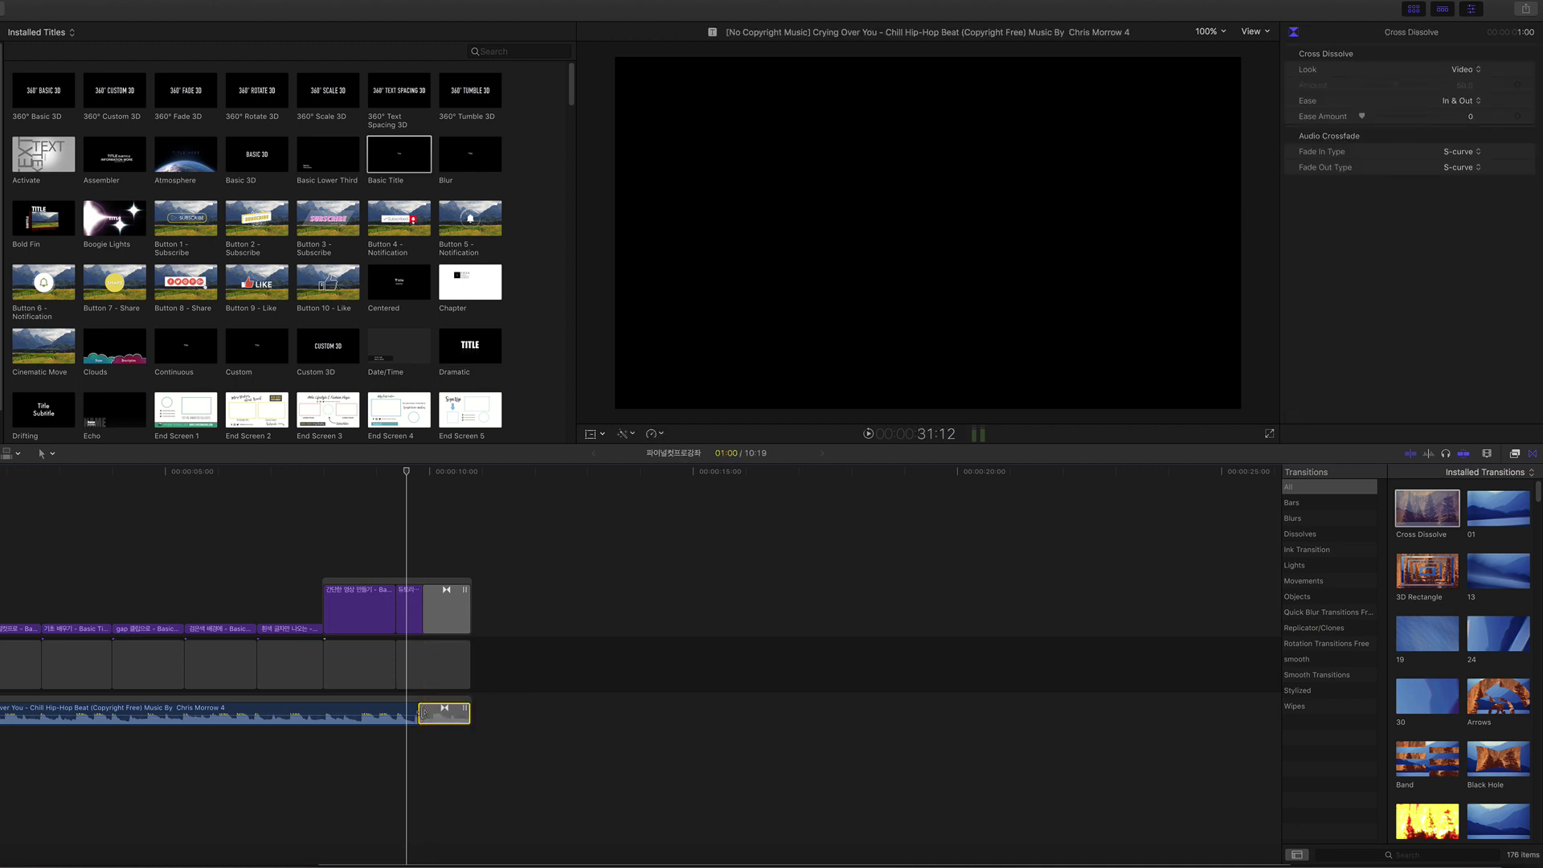
left_click(410, 535)
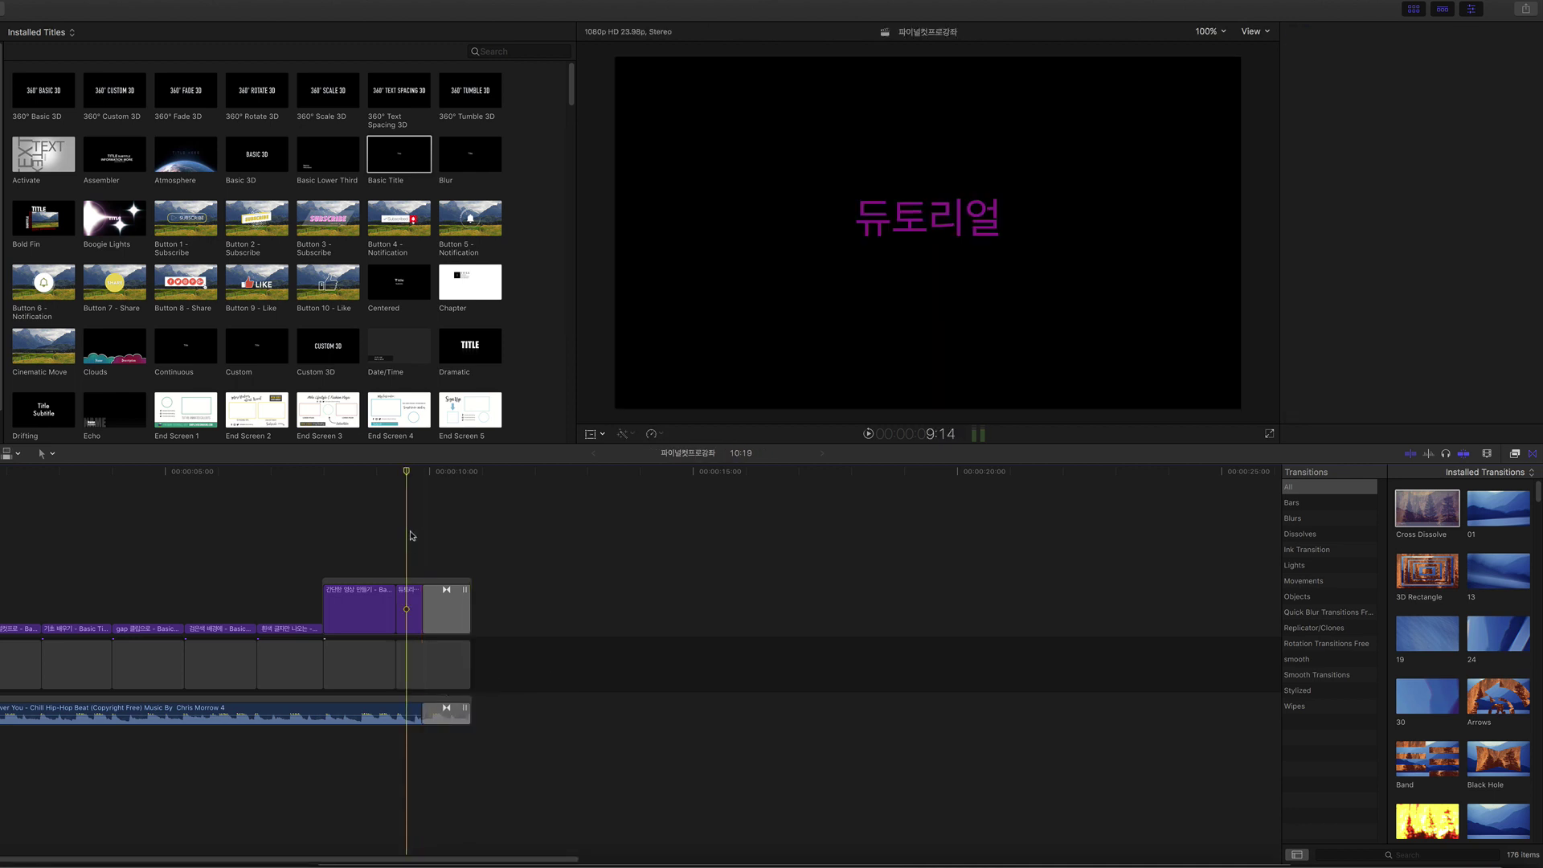
key("super+4")
key("Home")
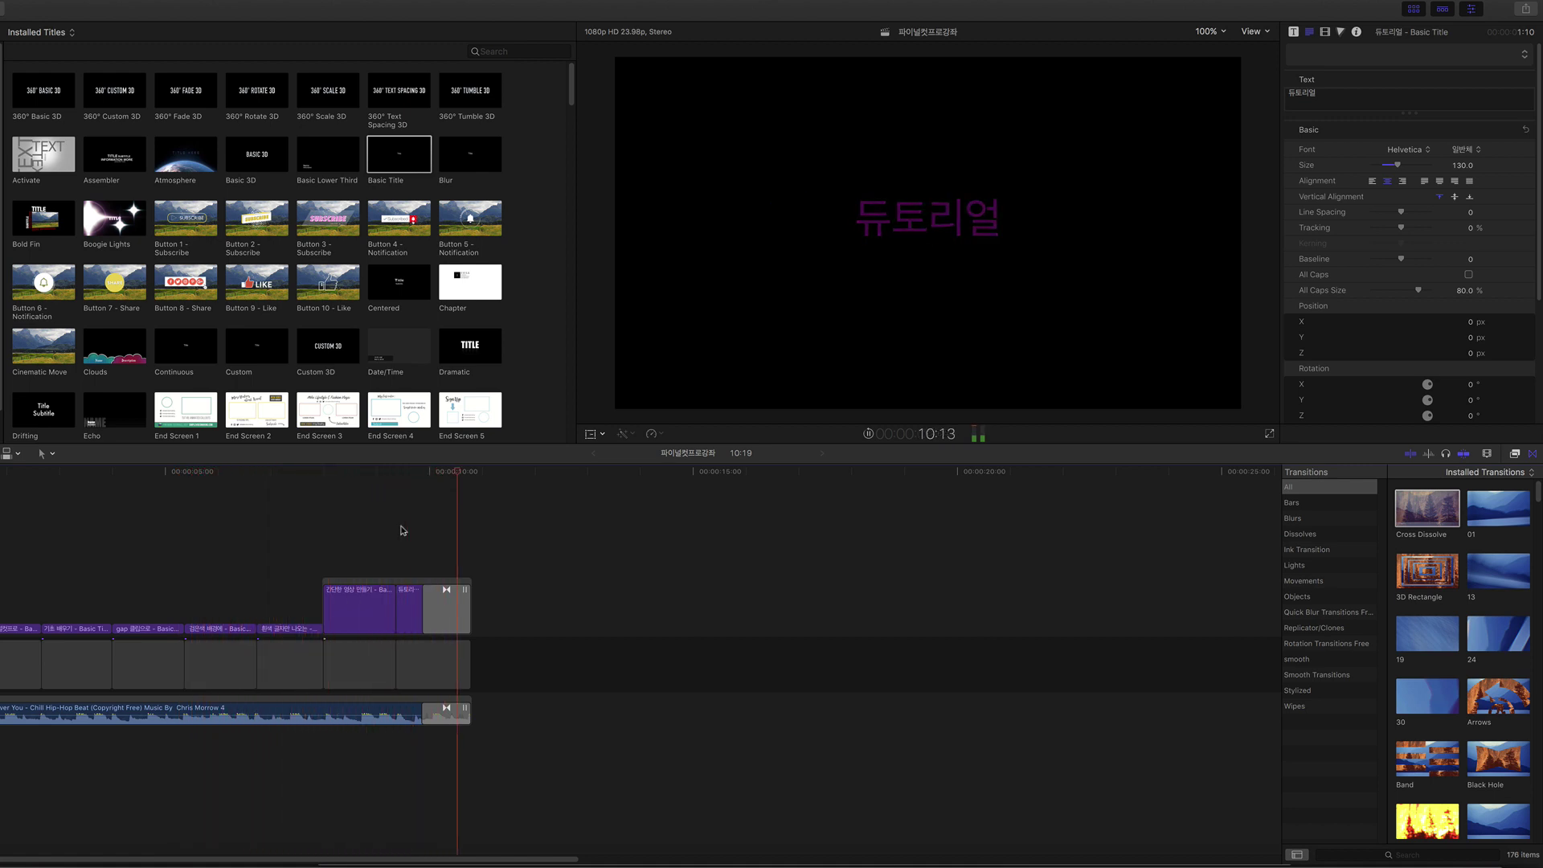
key("space")
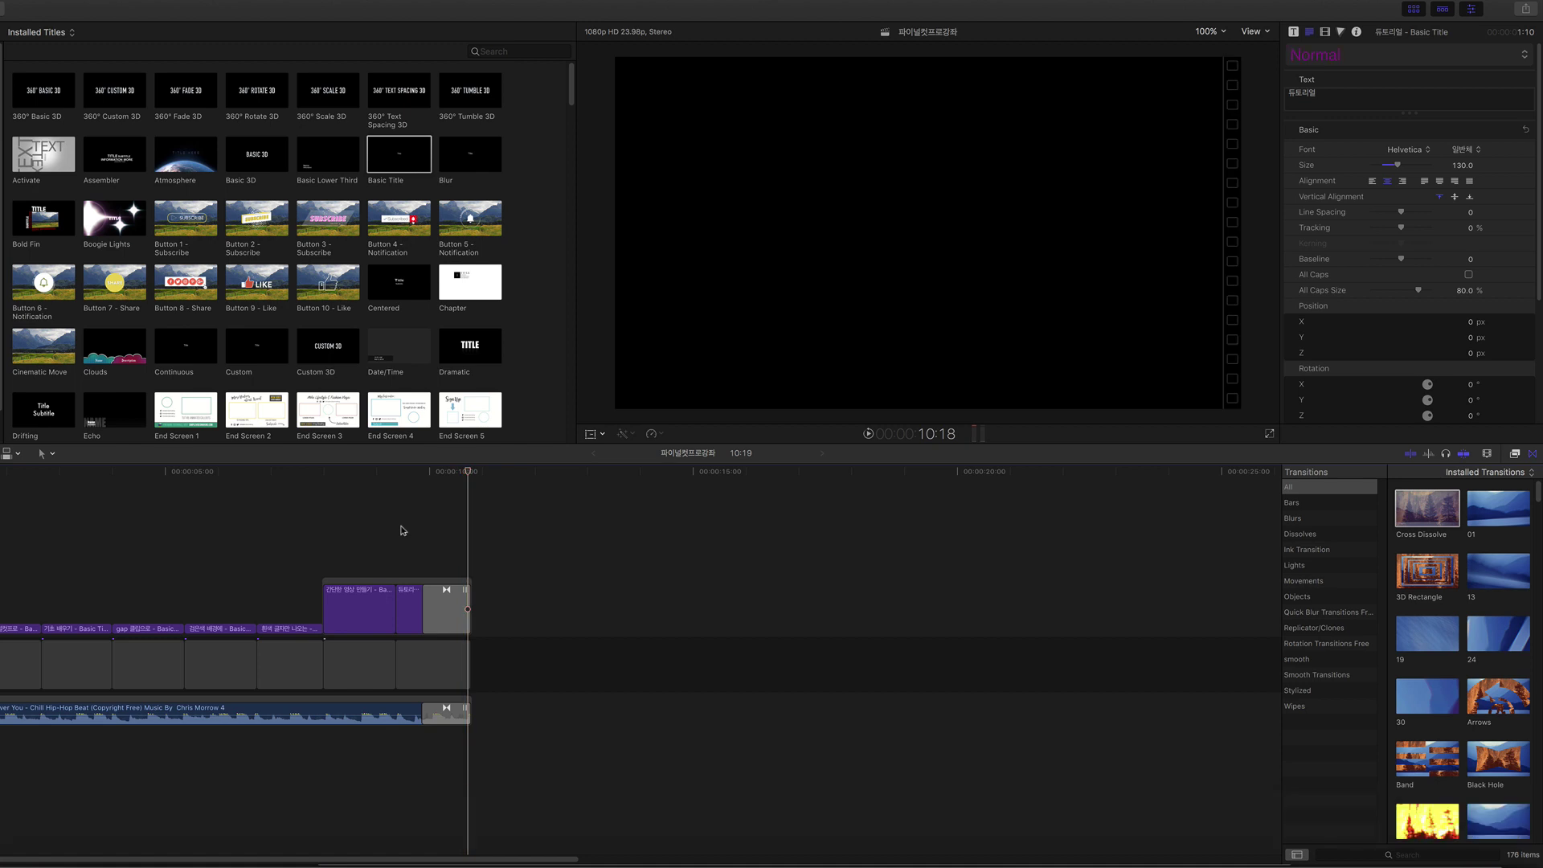